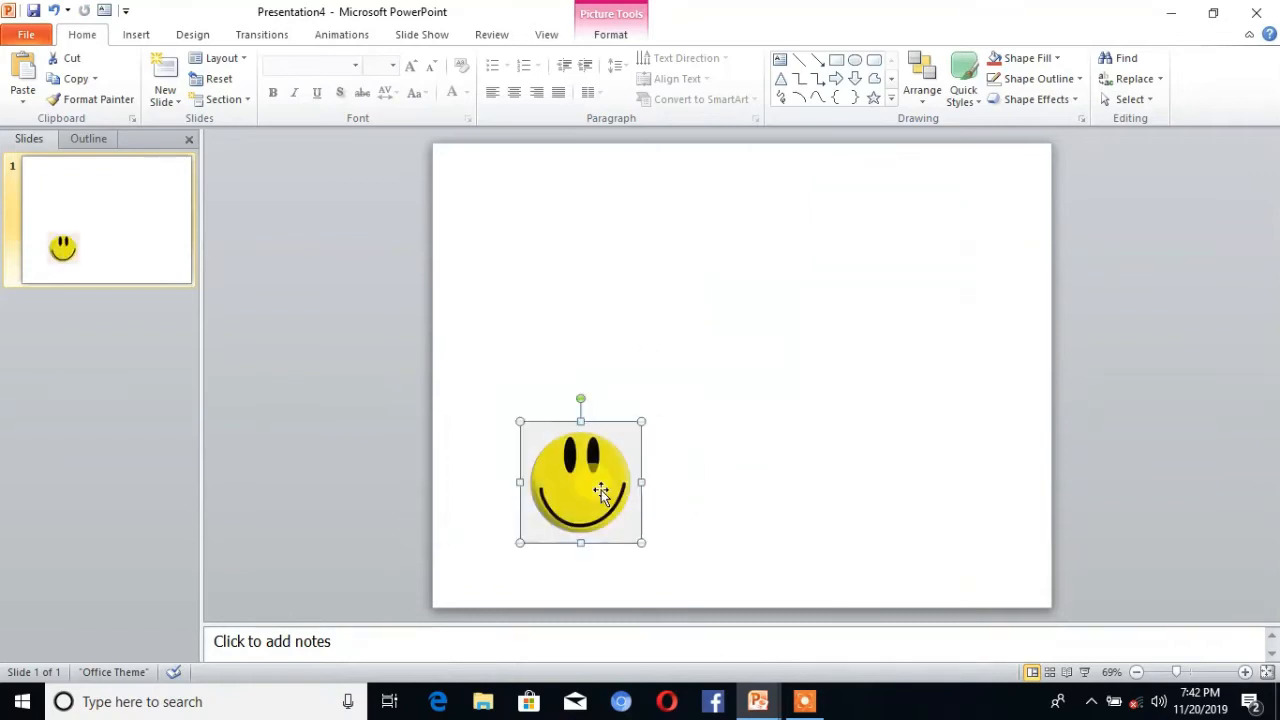
Make the smiley picture's light background transparent and shrink the picture to about 0.92 inches square
{"action": "left_click_drag", "start_coordinate": [520, 543], "coordinate": [556, 507]}
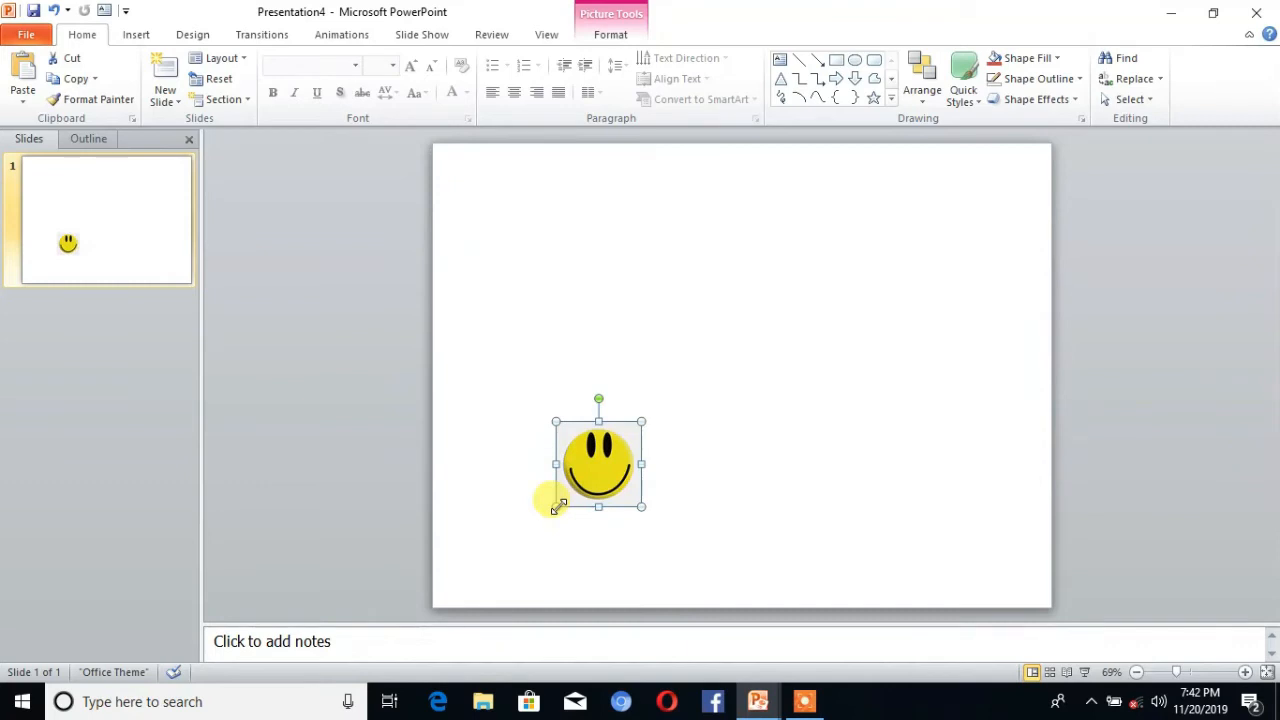
{"action": "left_click", "coordinate": [614, 40]}
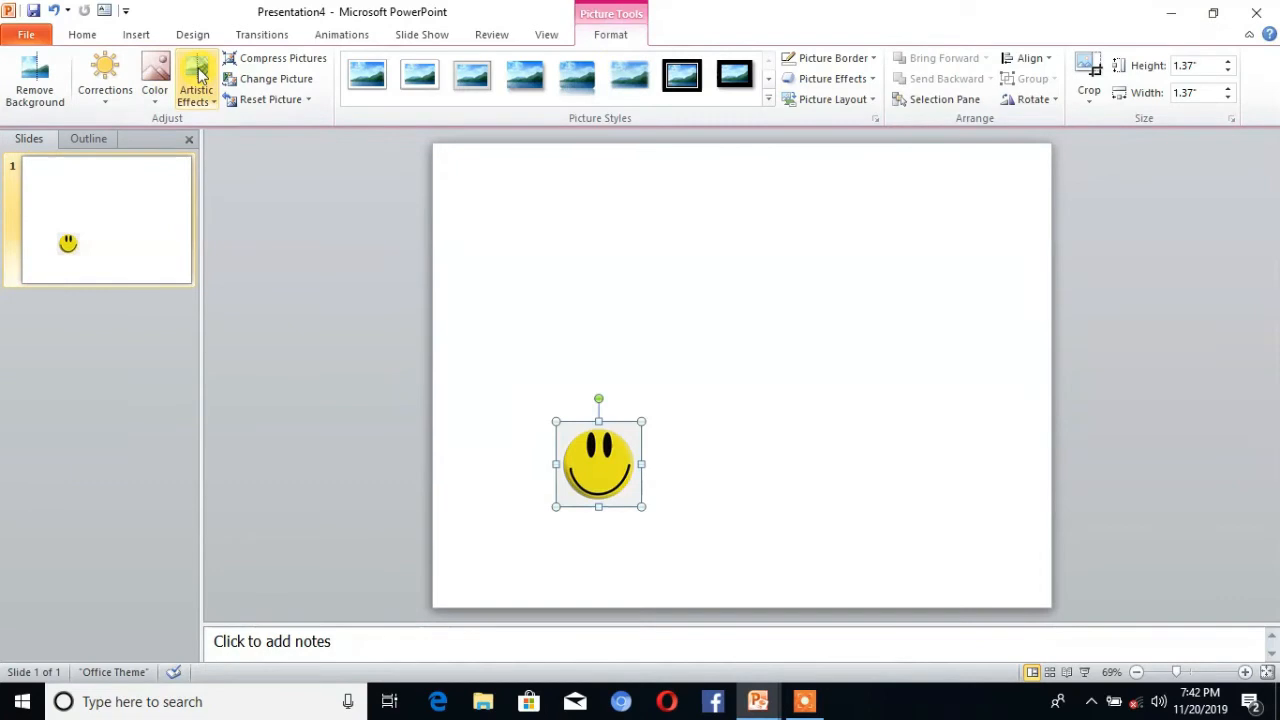
{"action": "left_click", "coordinate": [155, 85]}
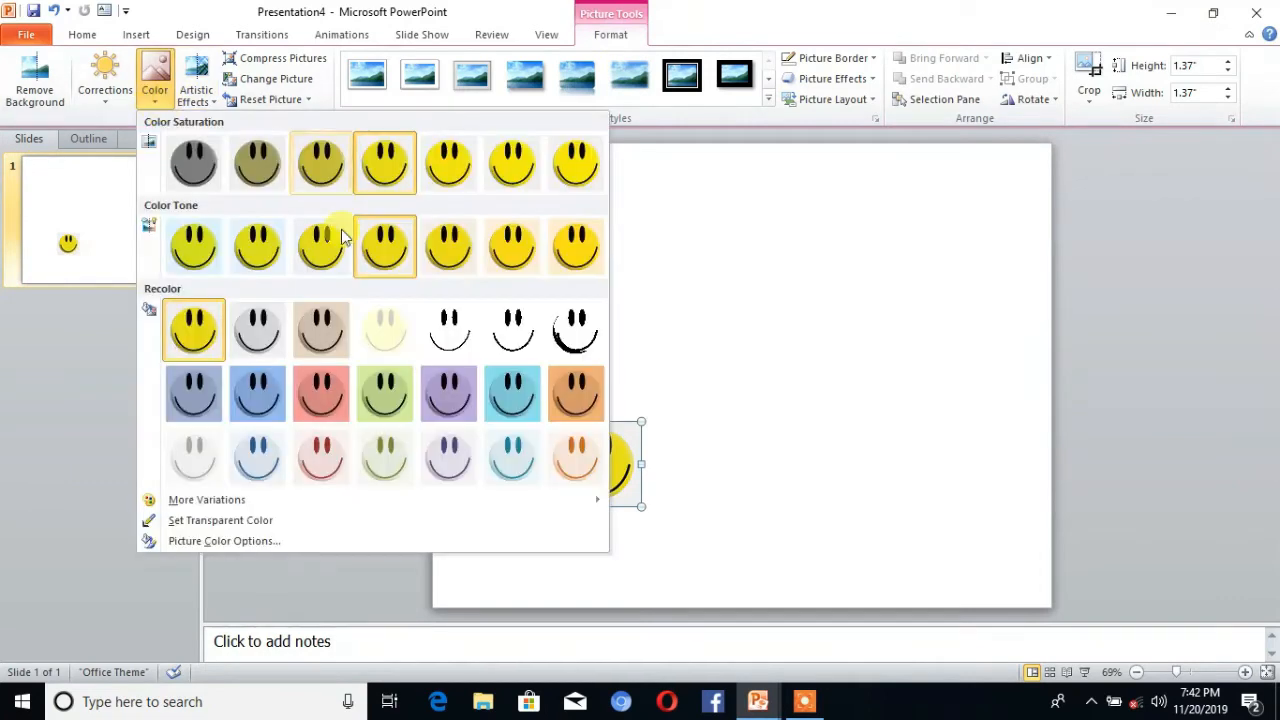
{"action": "left_click", "coordinate": [222, 521]}
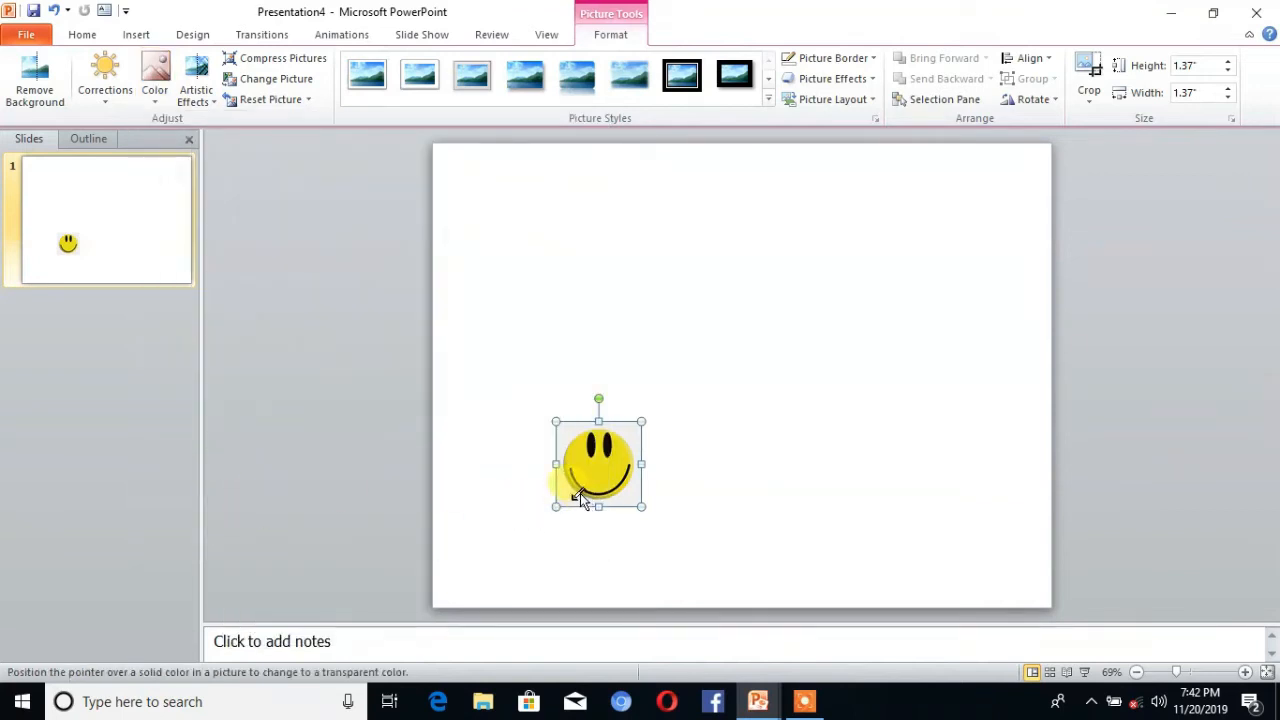
{"action": "left_click", "coordinate": [577, 491]}
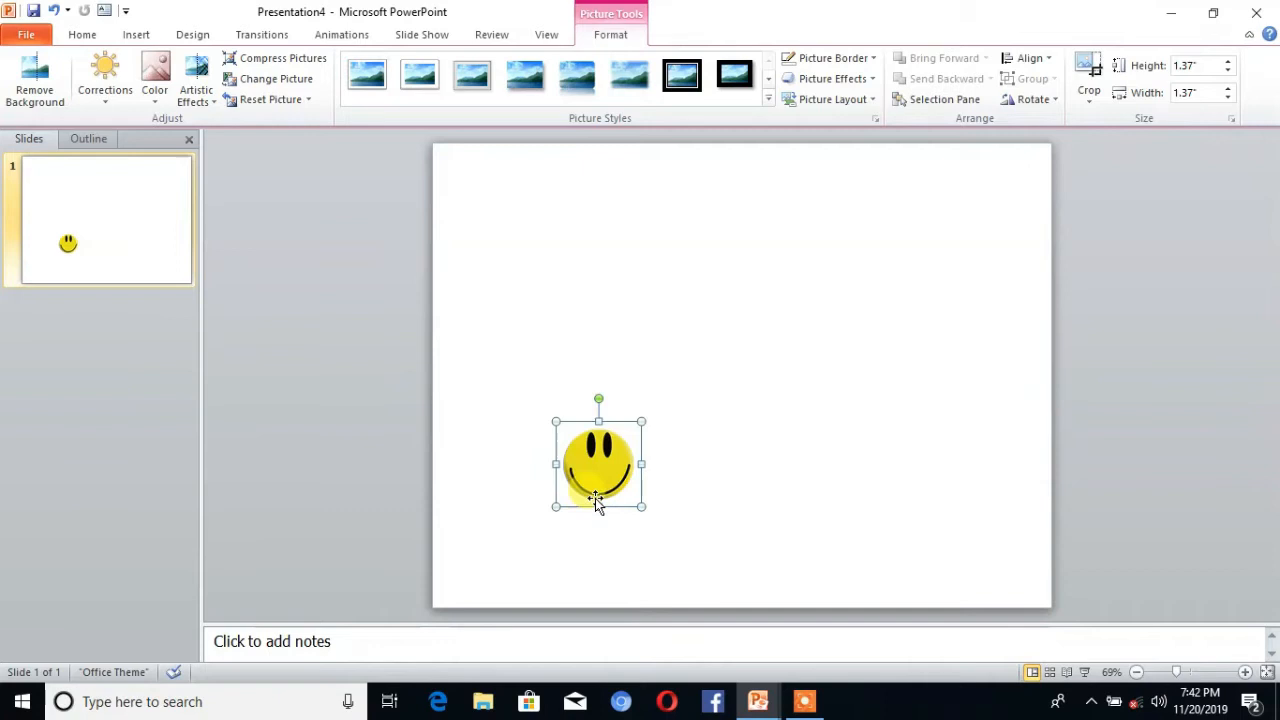
{"action": "mouse_move", "coordinate": [556, 506]}
{"action": "left_mouse_down"}
{"action": "mouse_move", "coordinate": [571, 466]}
{"action": "mouse_move", "coordinate": [583, 479]}
{"action": "mouse_move", "coordinate": [571, 474]}
{"action": "mouse_move", "coordinate": [571, 487]}
{"action": "left_mouse_up"}
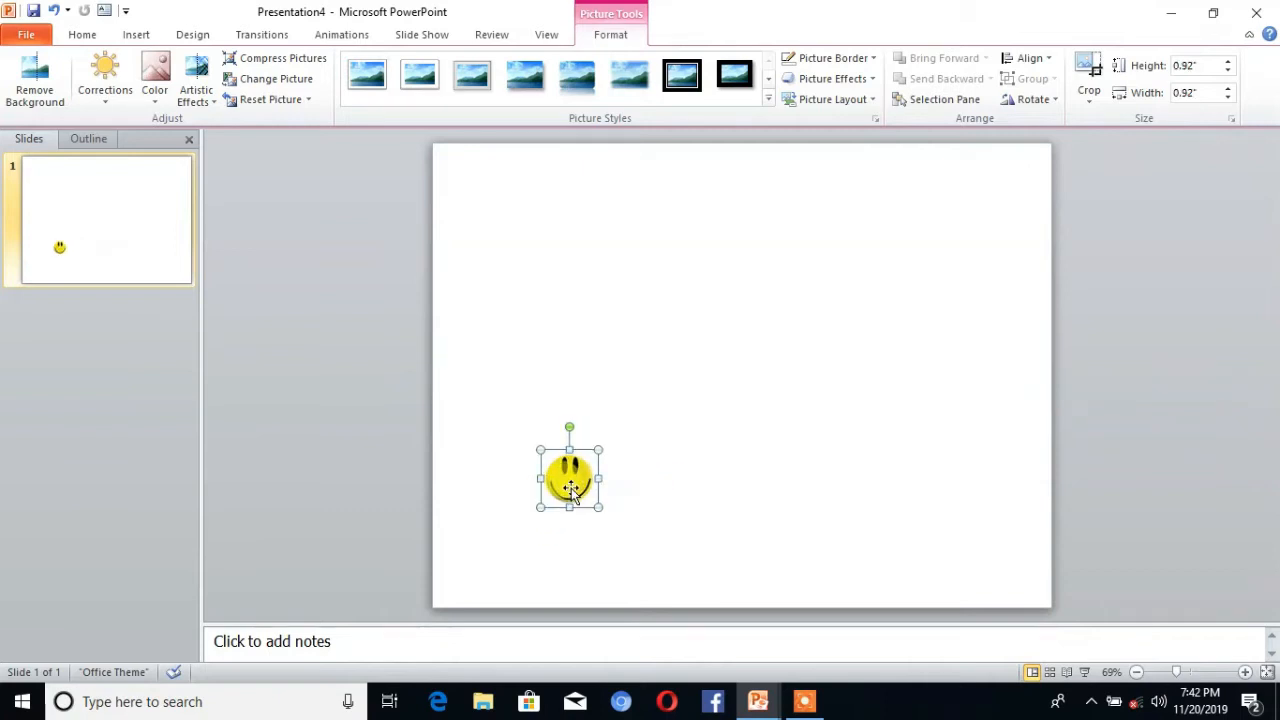
Add a Fly In entrance animation to the smiley picture with the direction From Top
{"action": "left_click", "coordinate": [345, 35]}
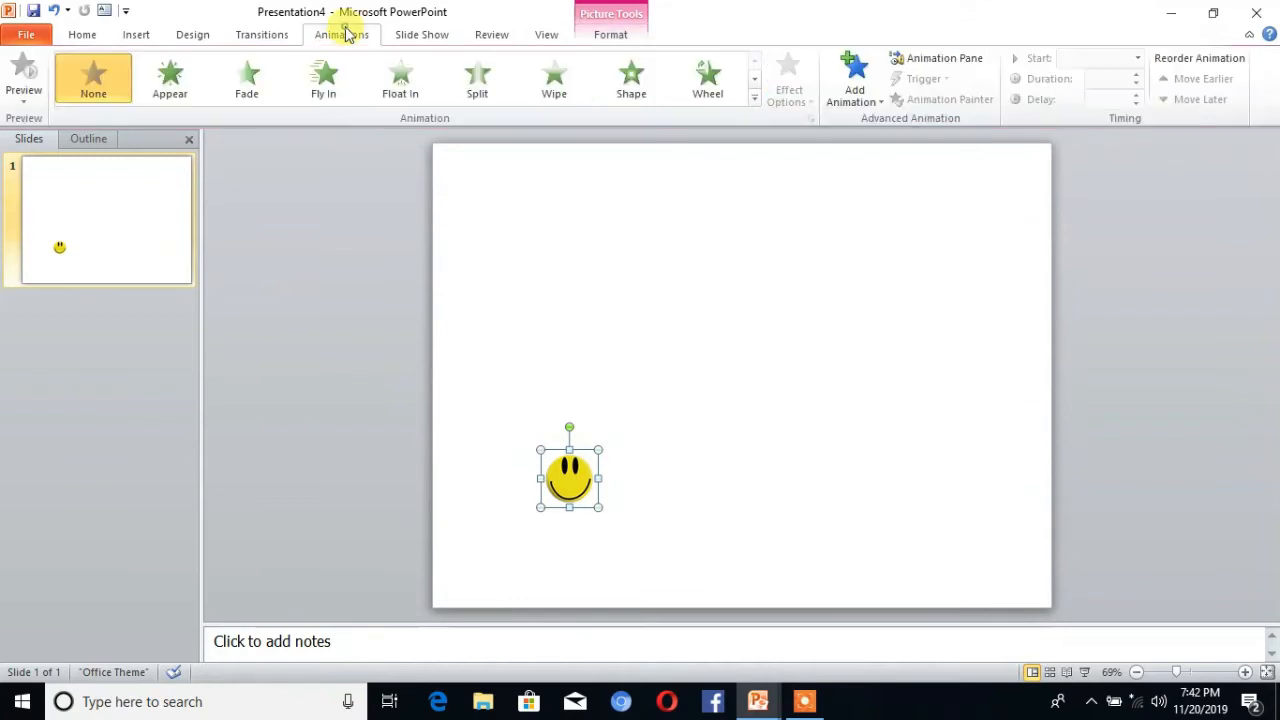
{"action": "left_click", "coordinate": [876, 103]}
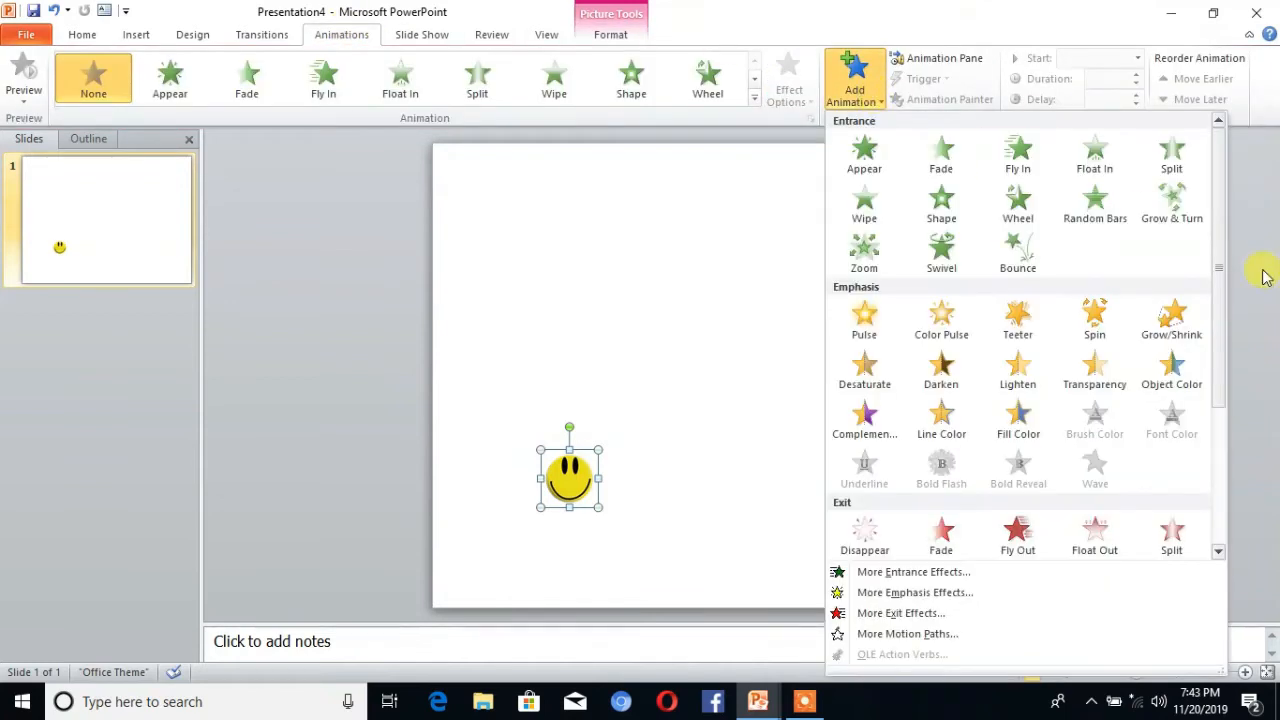
{"action": "left_click", "coordinate": [1017, 165]}
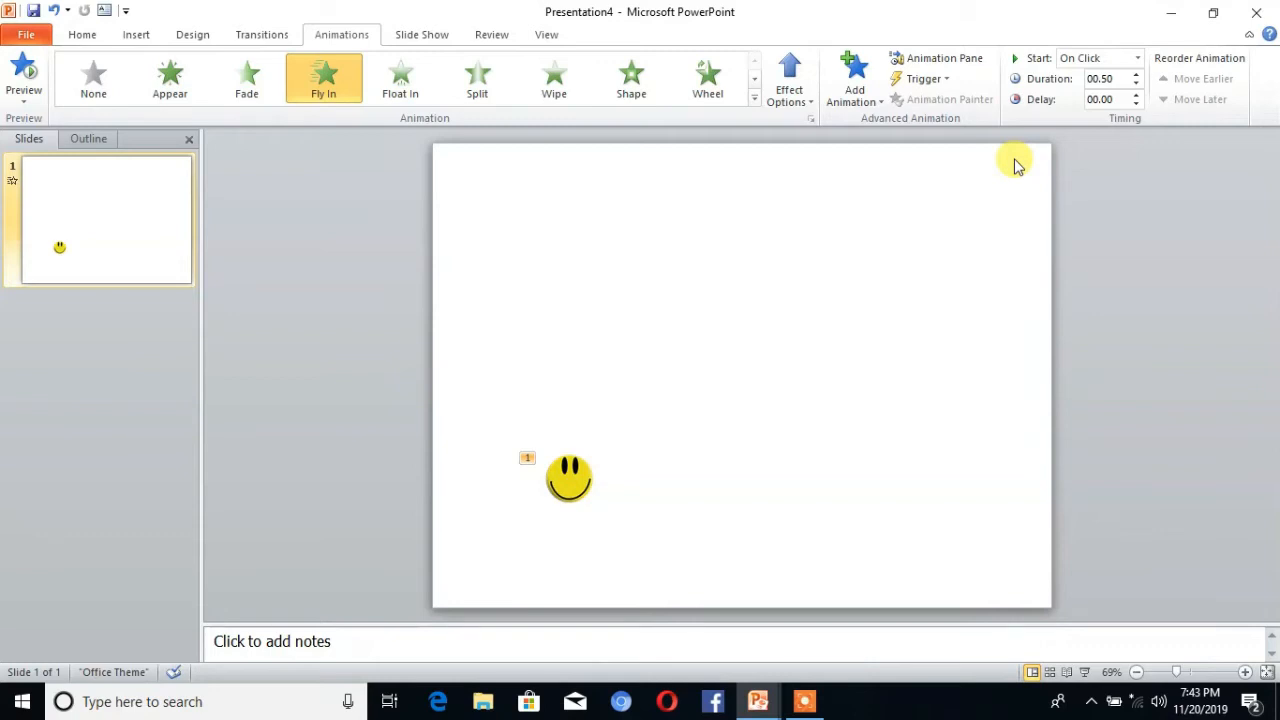
{"action": "left_click", "coordinate": [807, 104]}
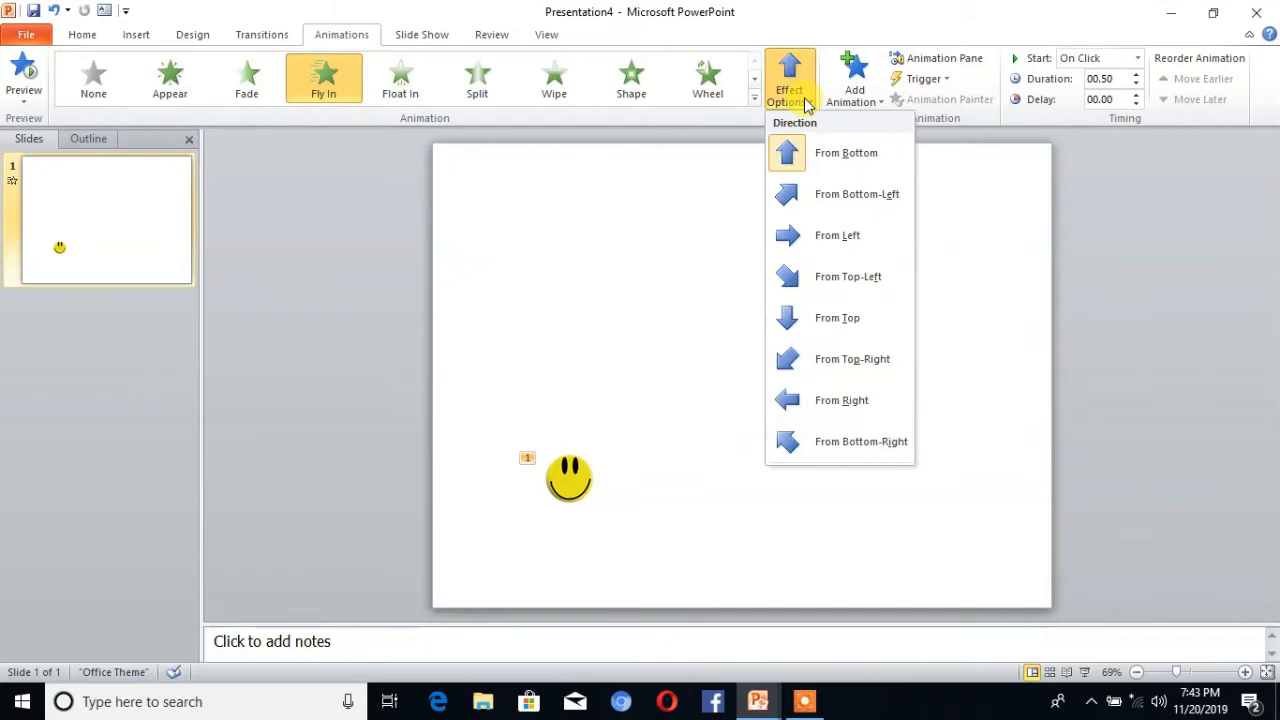
{"action": "left_click", "coordinate": [837, 318]}
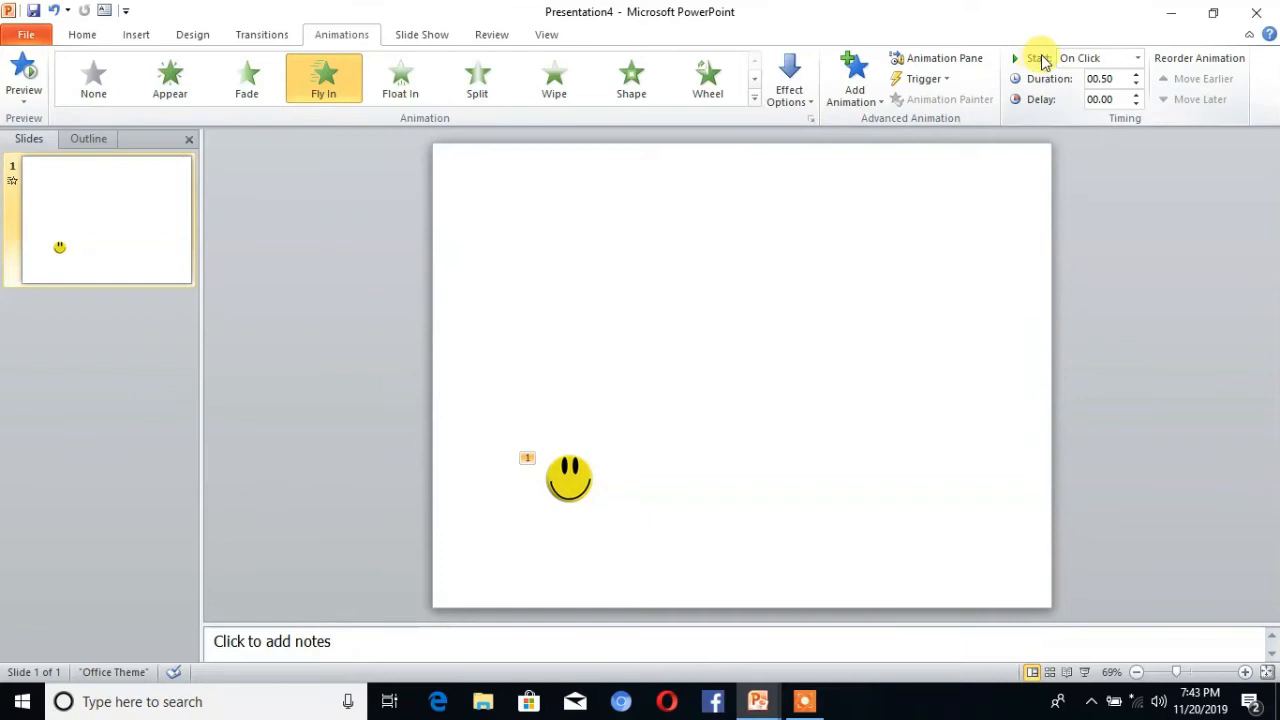
Set the Fly In animation to start With Previous with a duration of 1 second
{"action": "left_click", "coordinate": [1137, 58]}
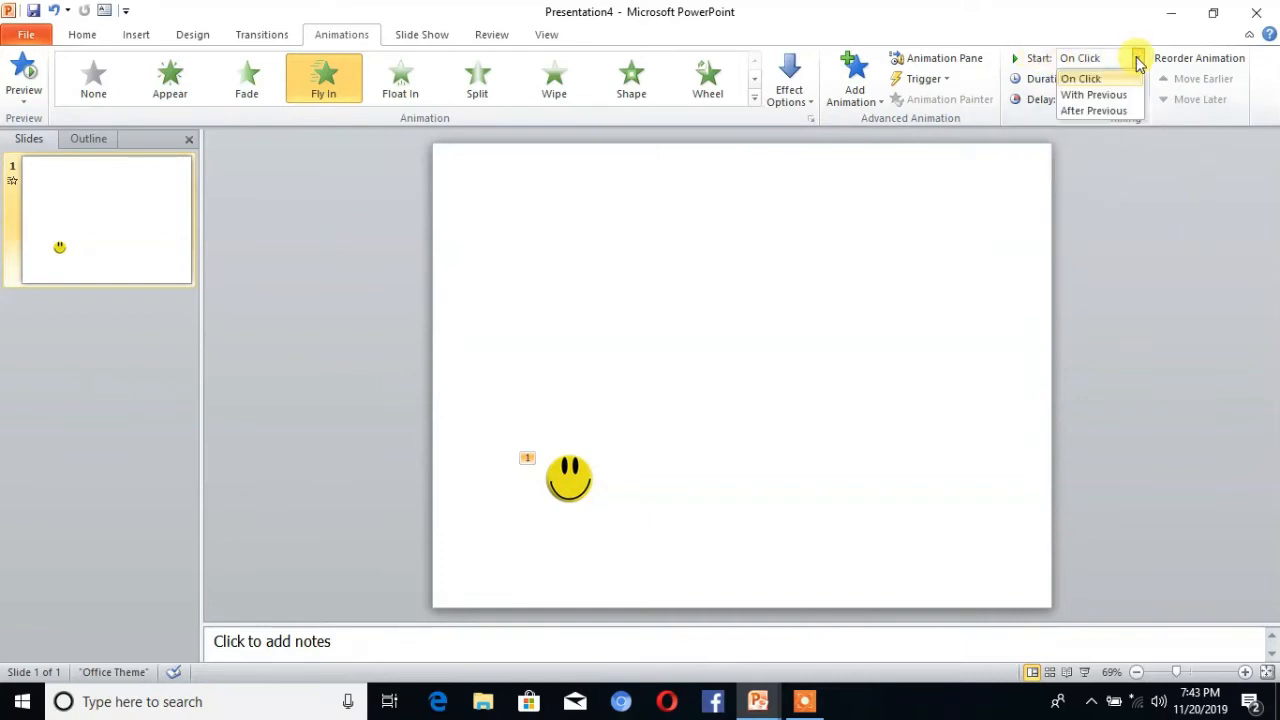
{"action": "left_click", "coordinate": [1092, 94]}
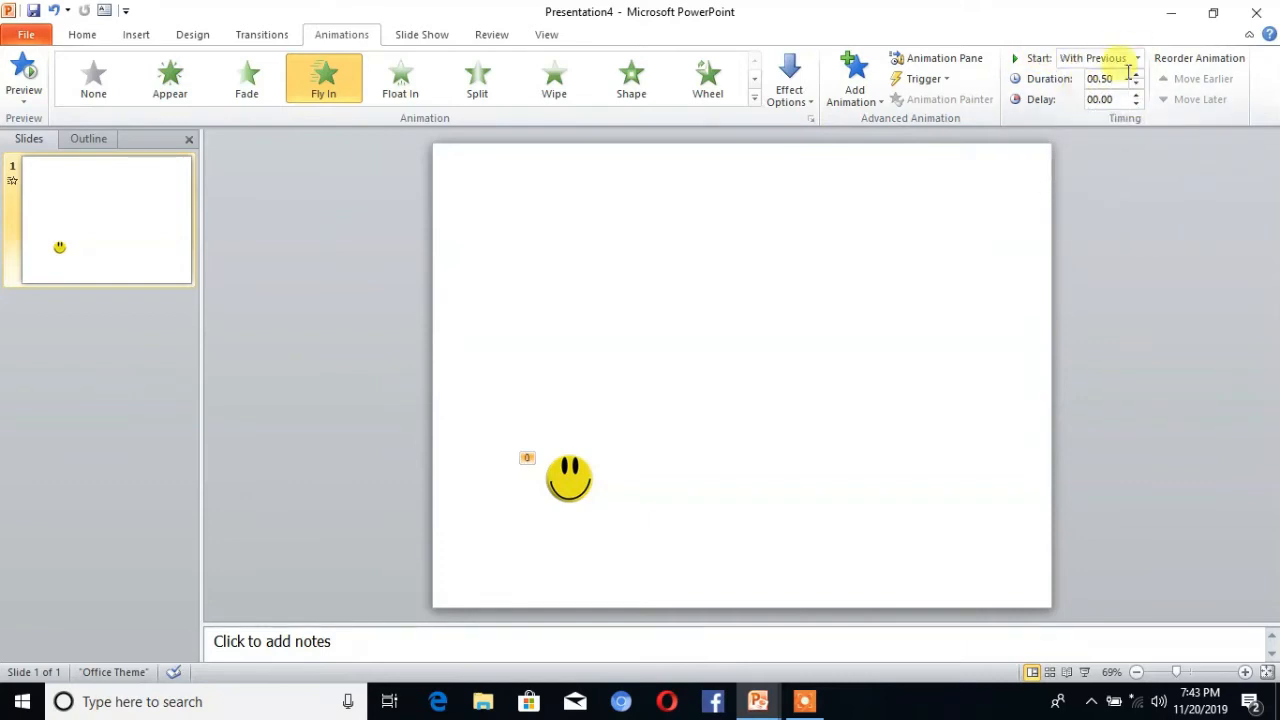
{"action": "double_click", "coordinate": [1105, 79]}
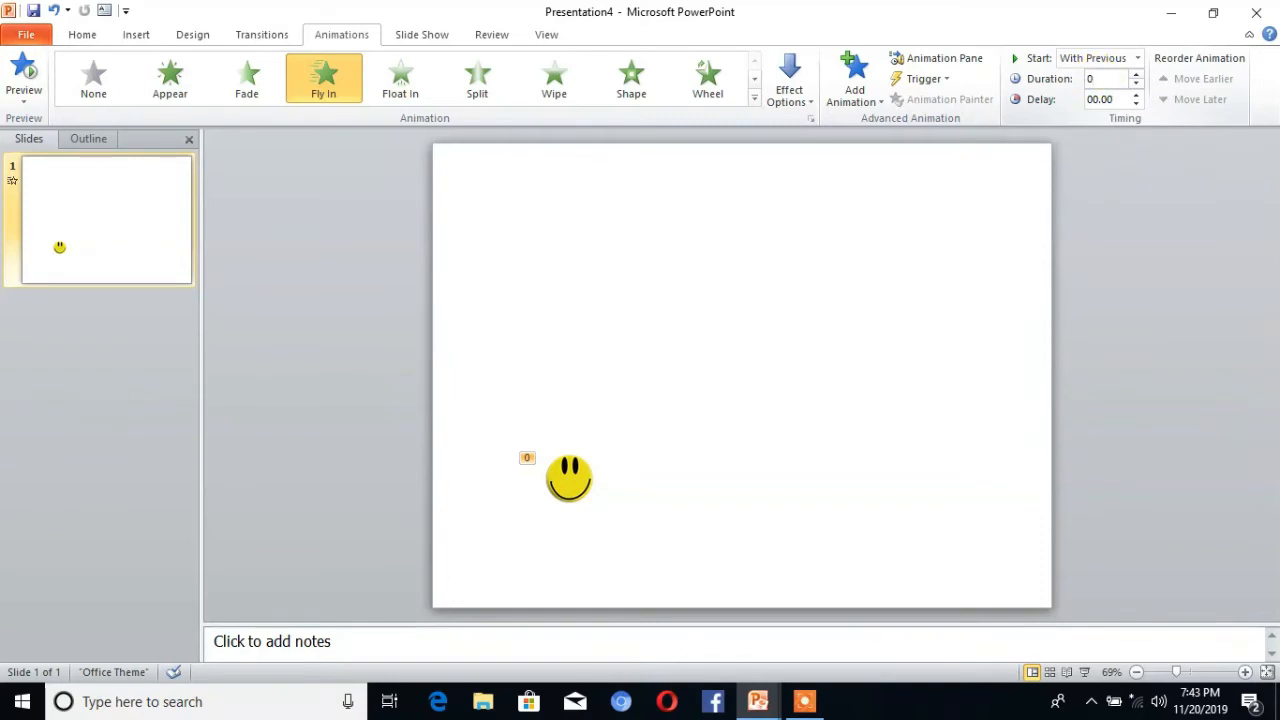
{"action": "key", "text": "BackSpace"}
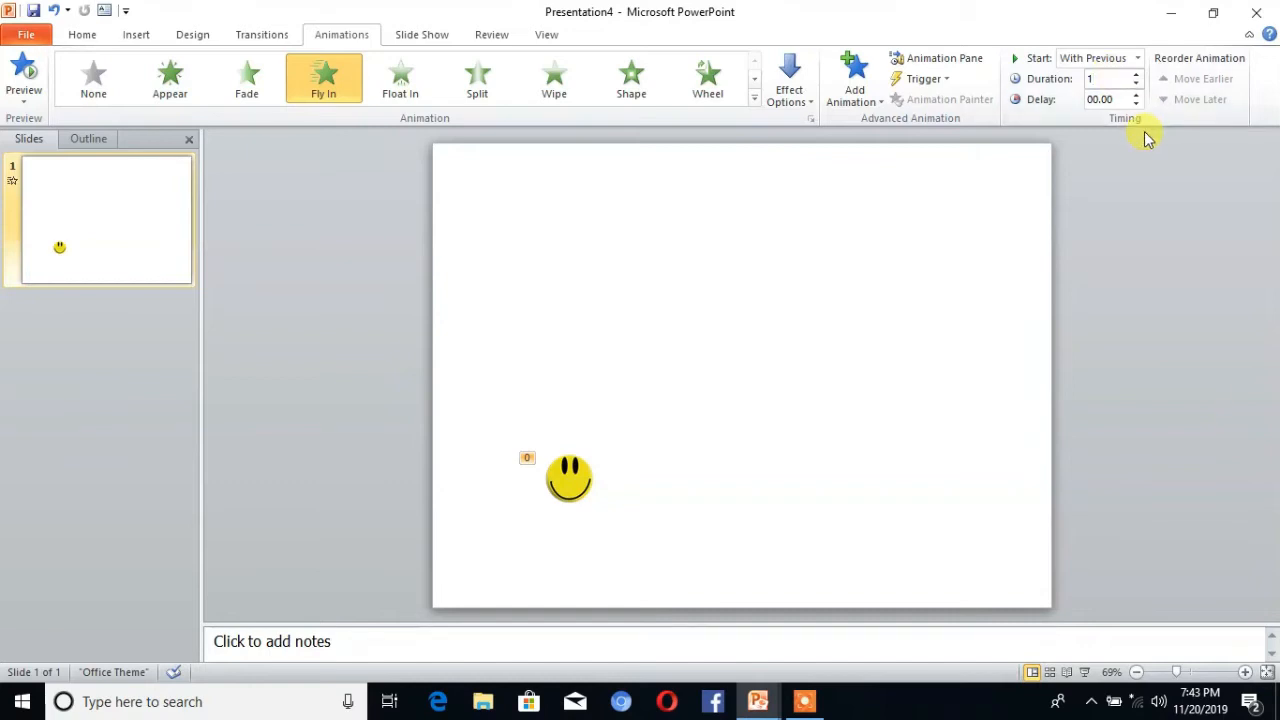
Show the Animation Pane and keep the Fly In effect's smooth end at 0 sec in its effect options
{"action": "left_click", "coordinate": [958, 61]}
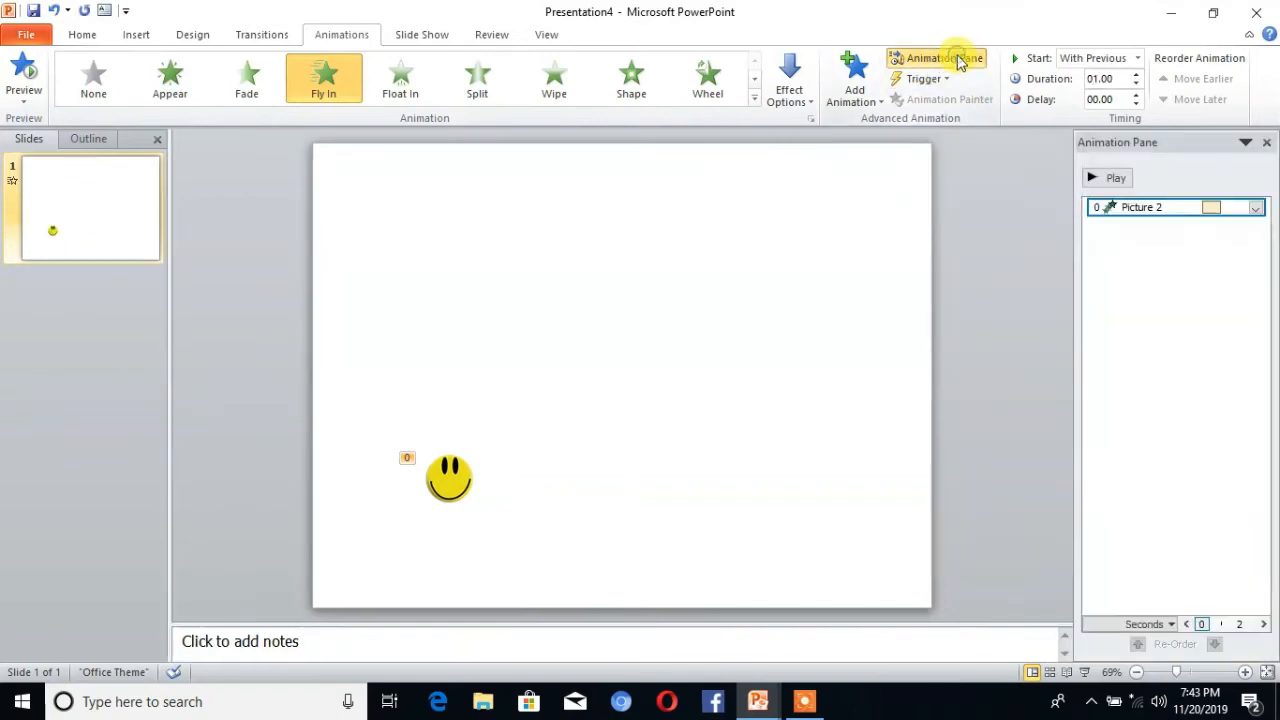
{"action": "left_click", "coordinate": [1255, 207]}
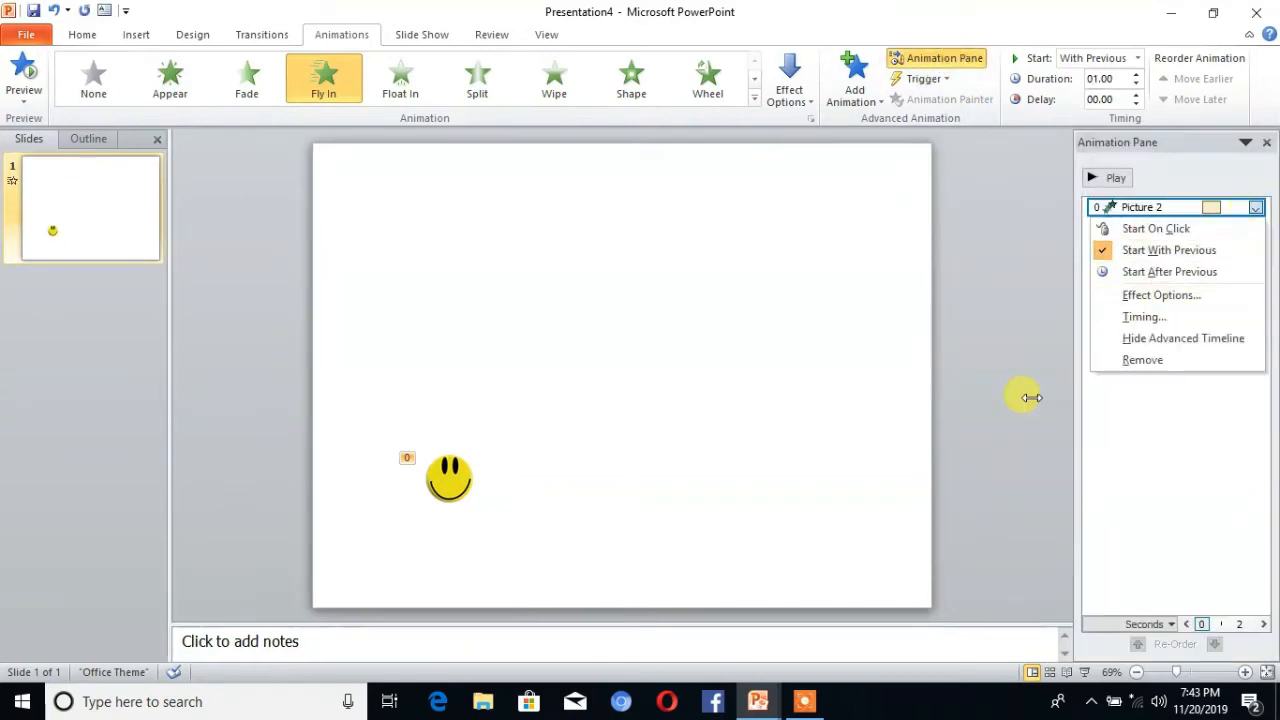
{"action": "left_click", "coordinate": [1160, 295]}
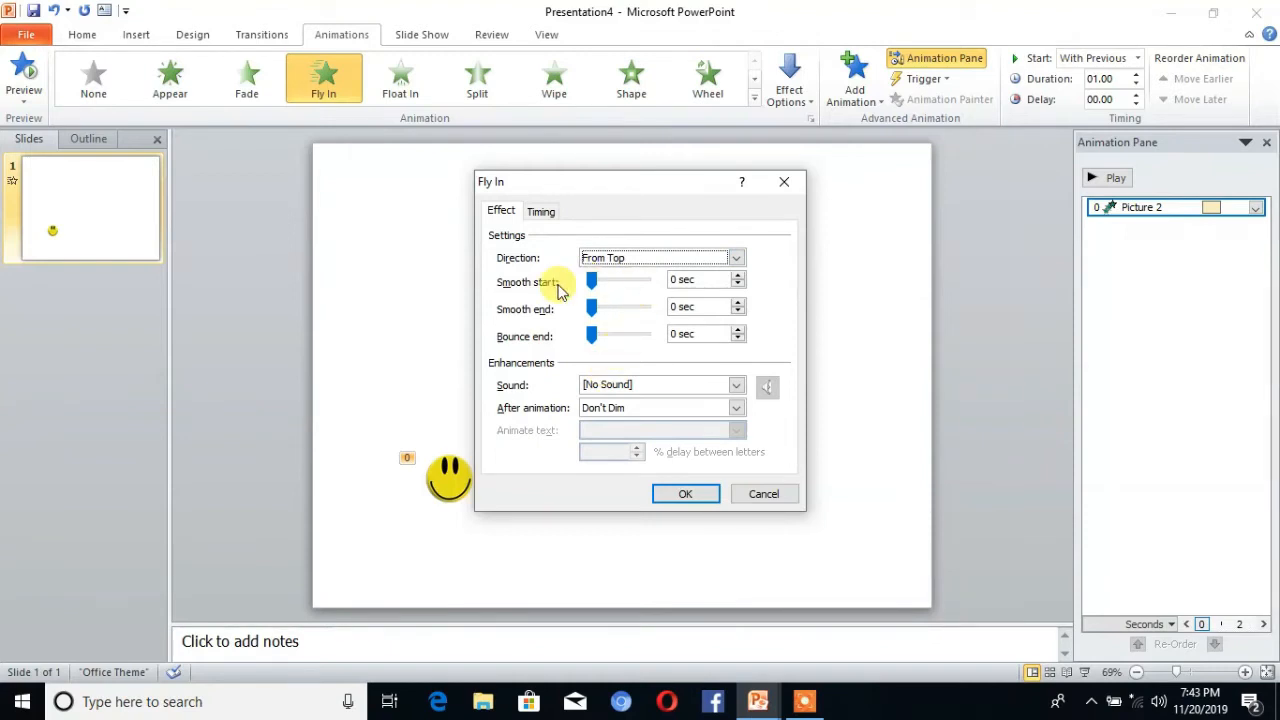
{"action": "left_click", "coordinate": [591, 310]}
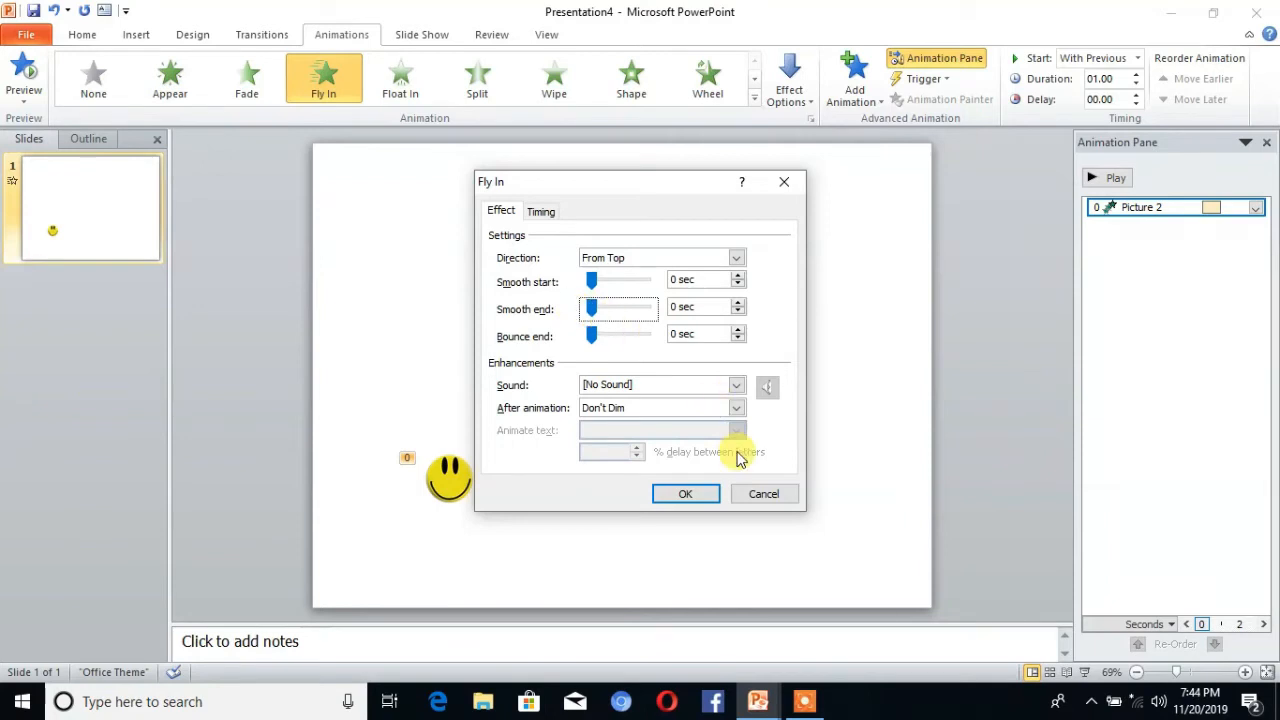
{"action": "left_click", "coordinate": [686, 493]}
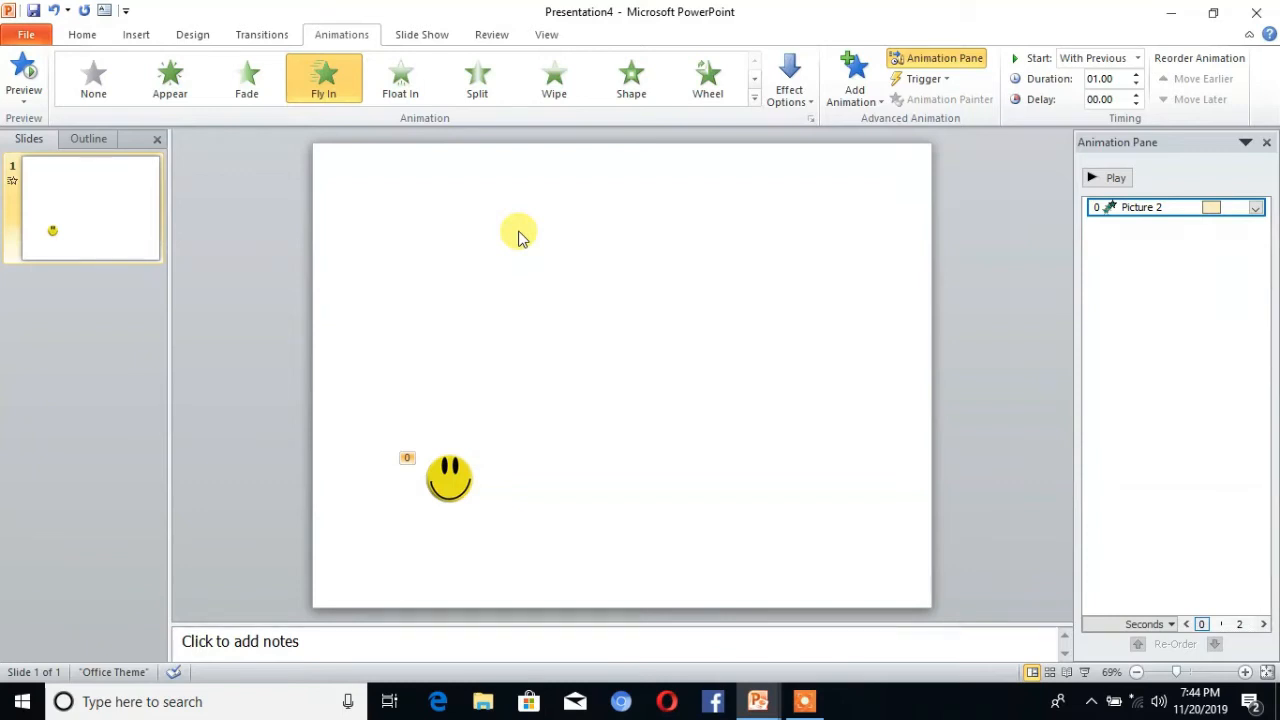
Add a Lines motion path to the smiley picture and set its direction to Up
{"action": "left_click", "coordinate": [881, 104]}
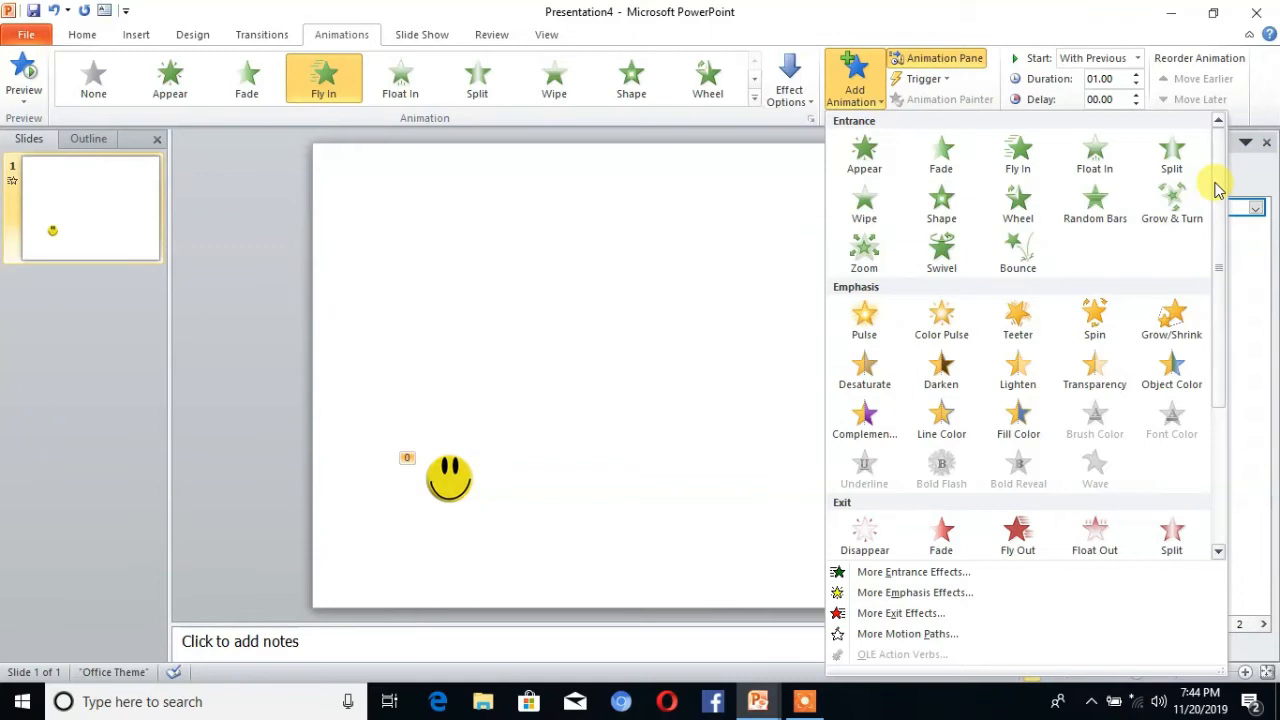
{"action": "left_click_drag", "start_coordinate": [1217, 177], "coordinate": [1224, 362]}
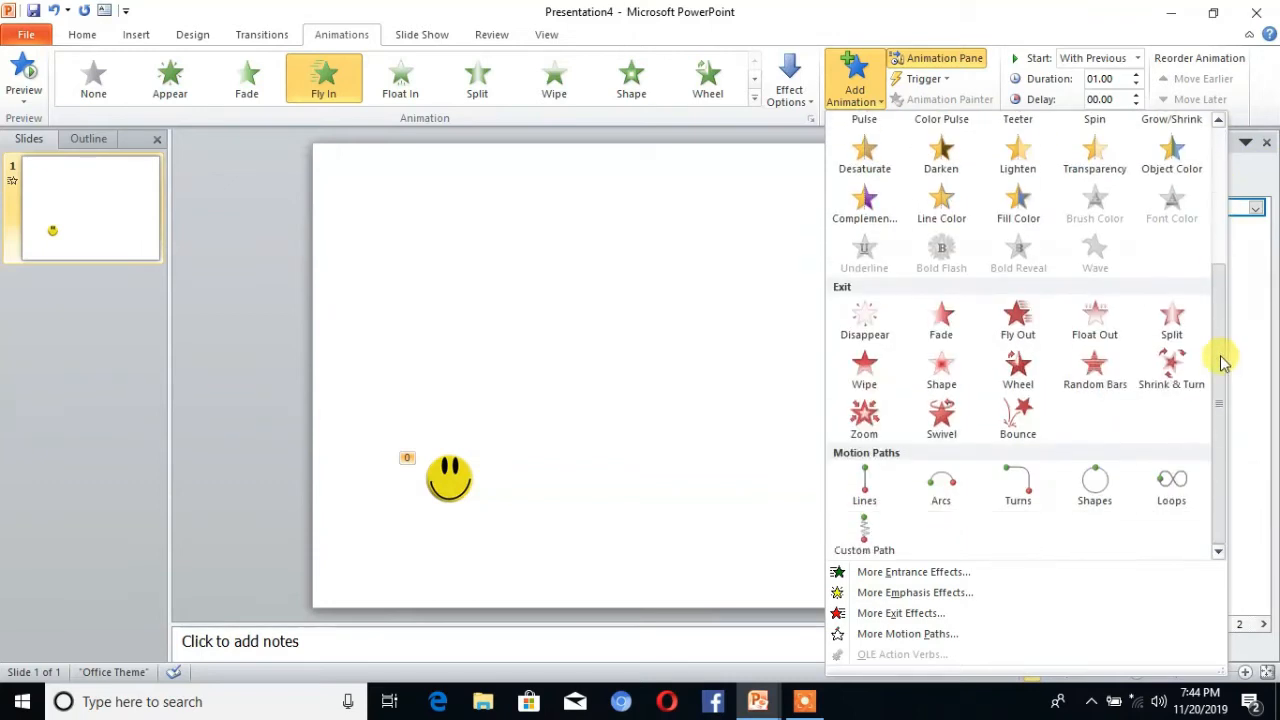
{"action": "left_click", "coordinate": [864, 484]}
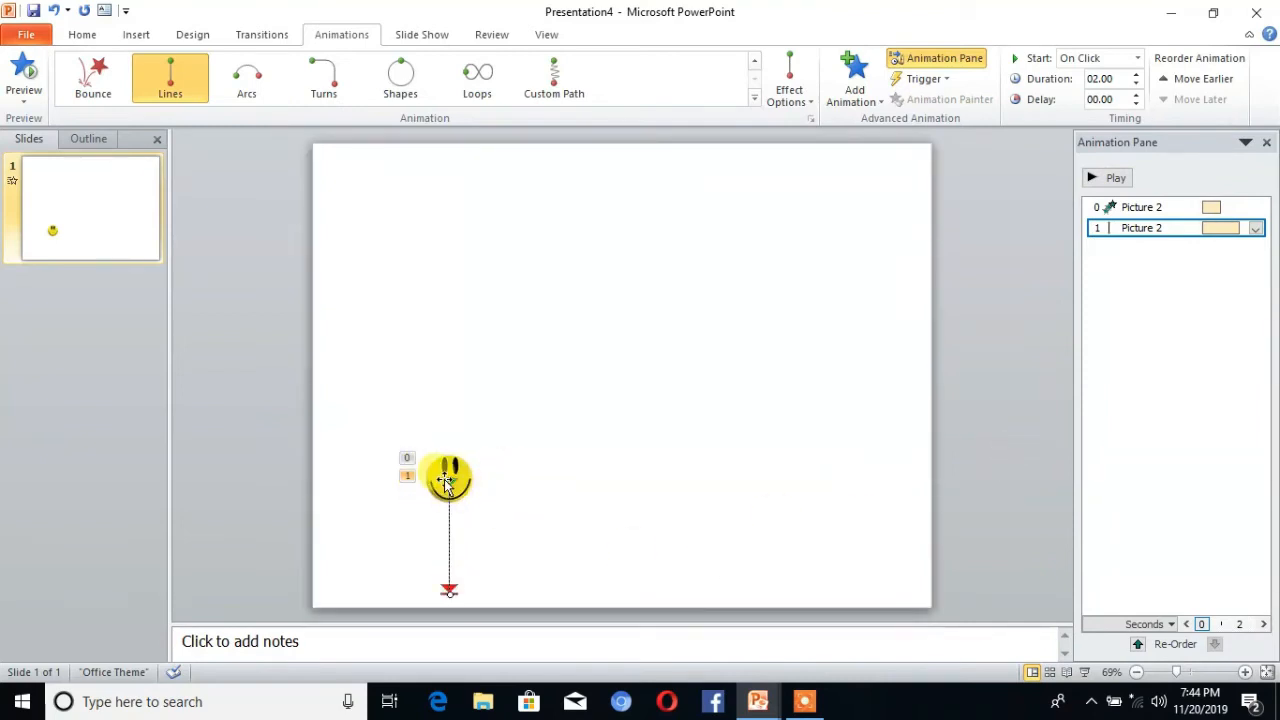
{"action": "left_click", "coordinate": [806, 108]}
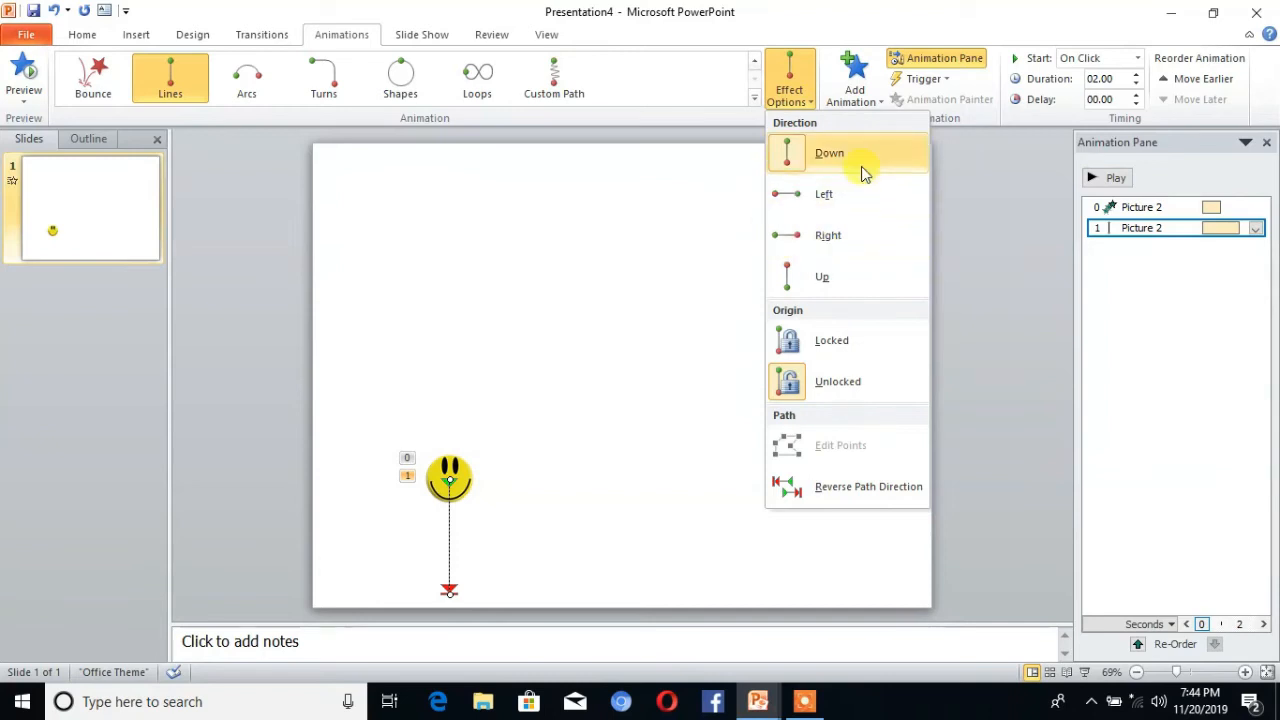
{"action": "left_click", "coordinate": [812, 275]}
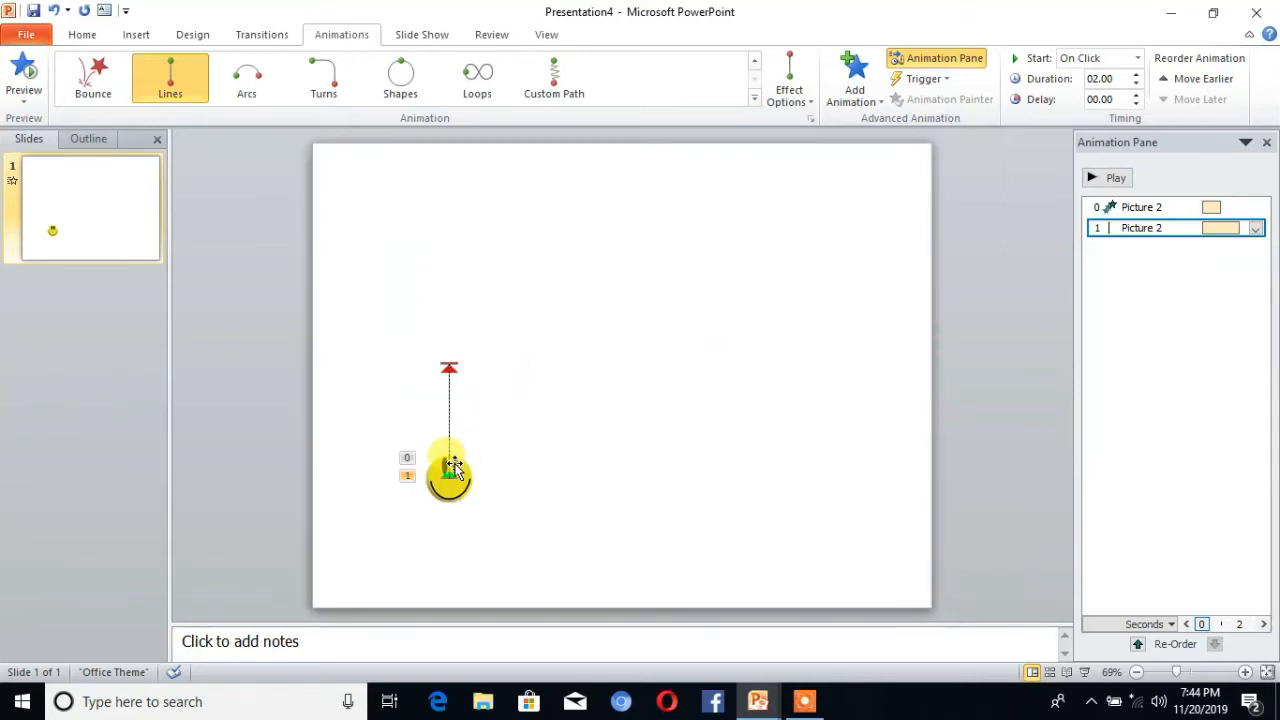
Set the motion path's duration to 01.00, its start to With Previous and its delay to 01.00
{"action": "left_click", "coordinate": [1100, 79]}
{"action": "key", "text": "BackSpace"}
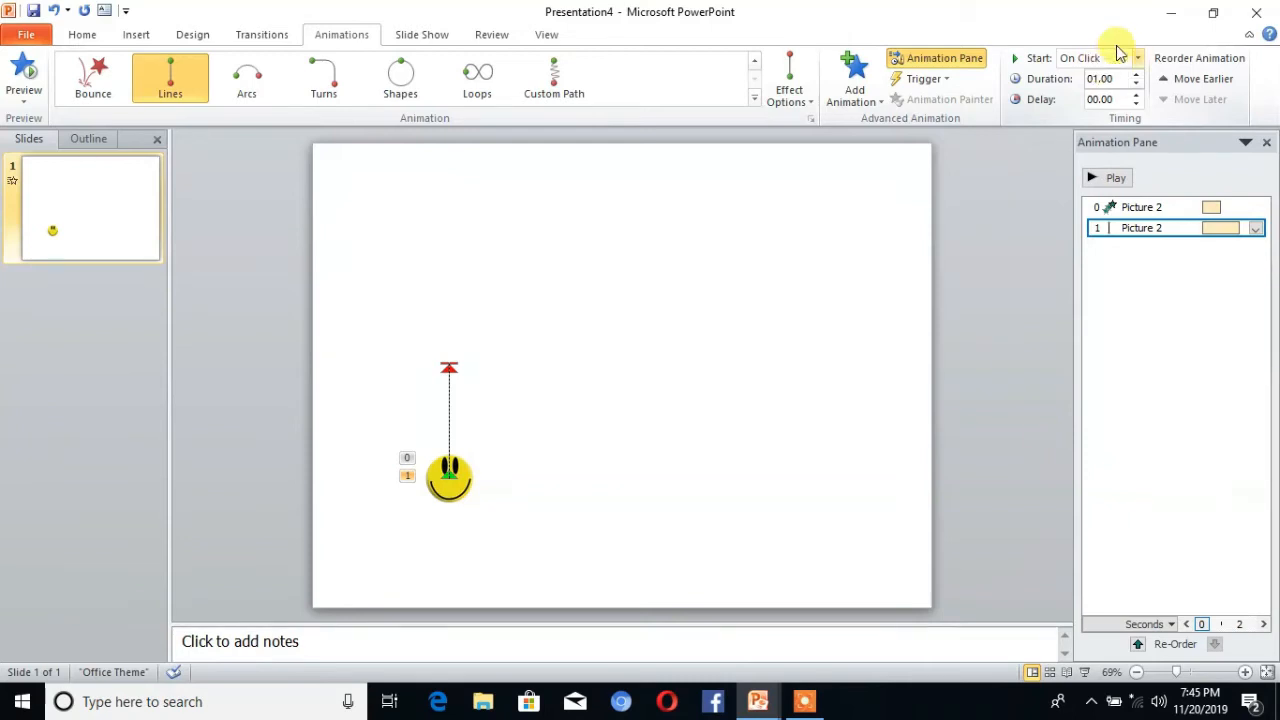
{"action": "left_click", "coordinate": [1137, 58]}
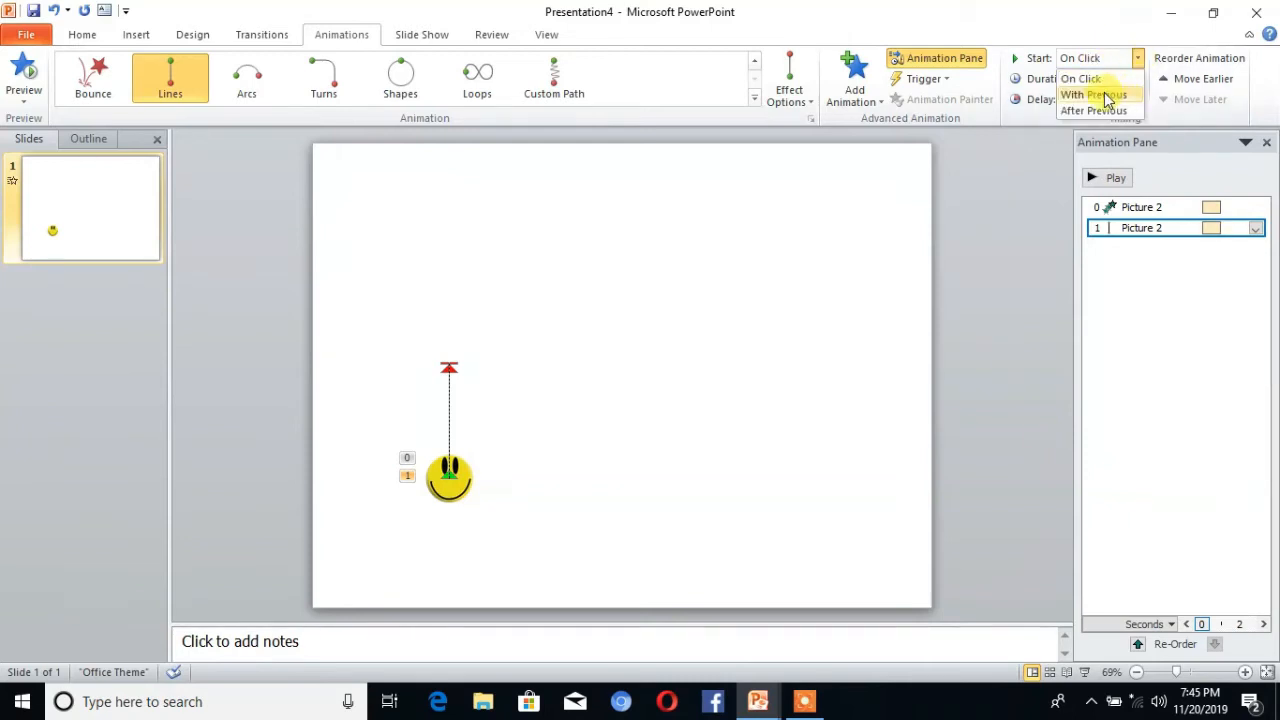
{"action": "left_click", "coordinate": [1122, 96]}
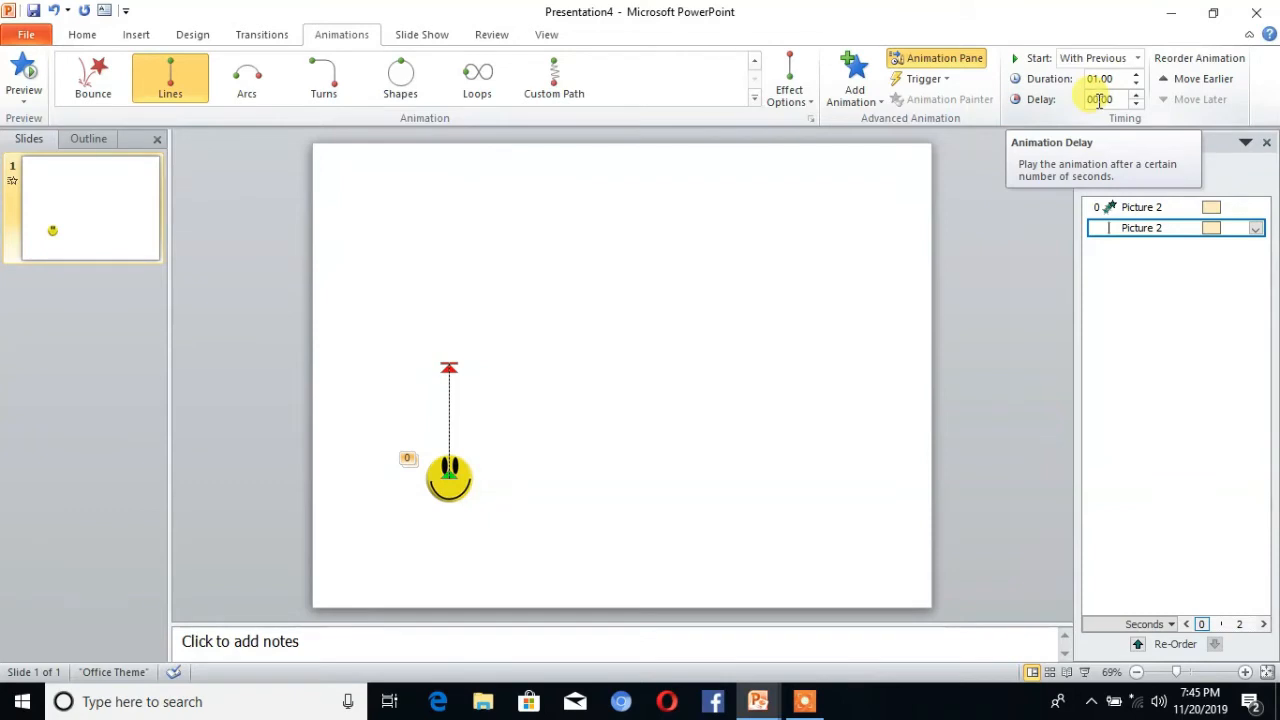
{"action": "double_click", "coordinate": [1099, 99]}
{"action": "key", "text": "BackSpace"}
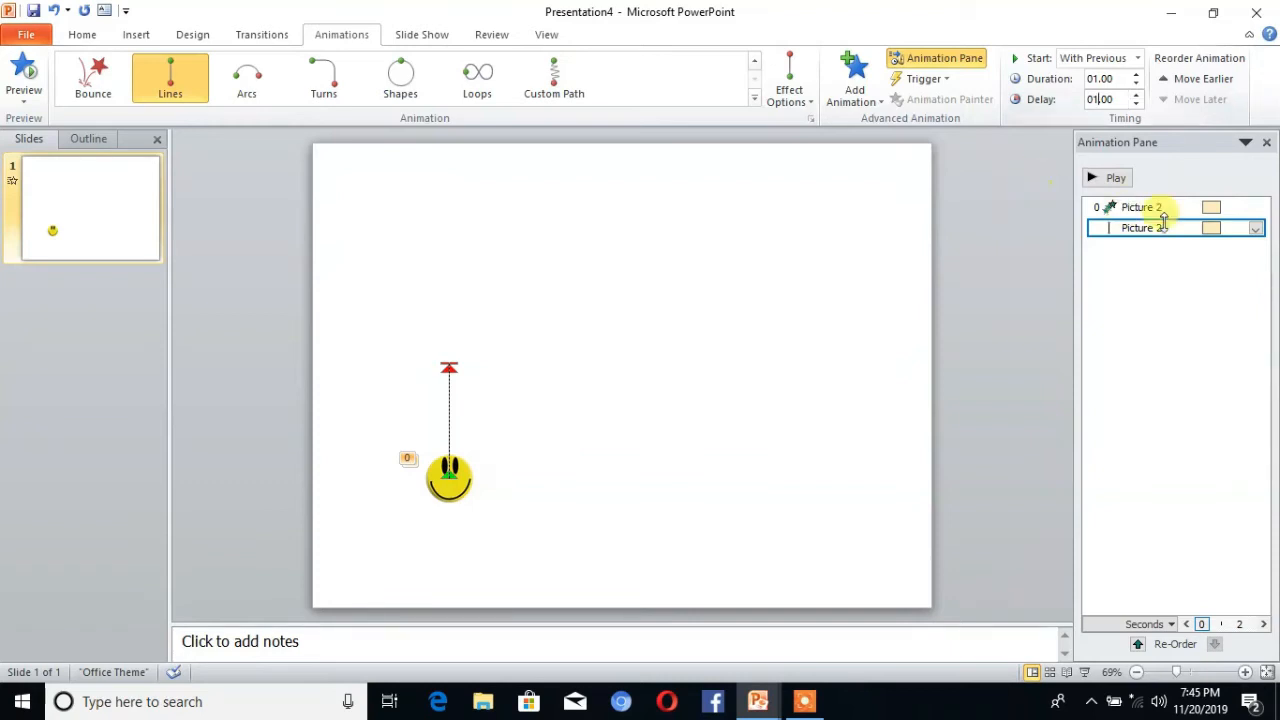
Set the upward motion path's smooth end to 0 sec and turn on Auto-reverse
{"action": "left_click", "coordinate": [1255, 228]}
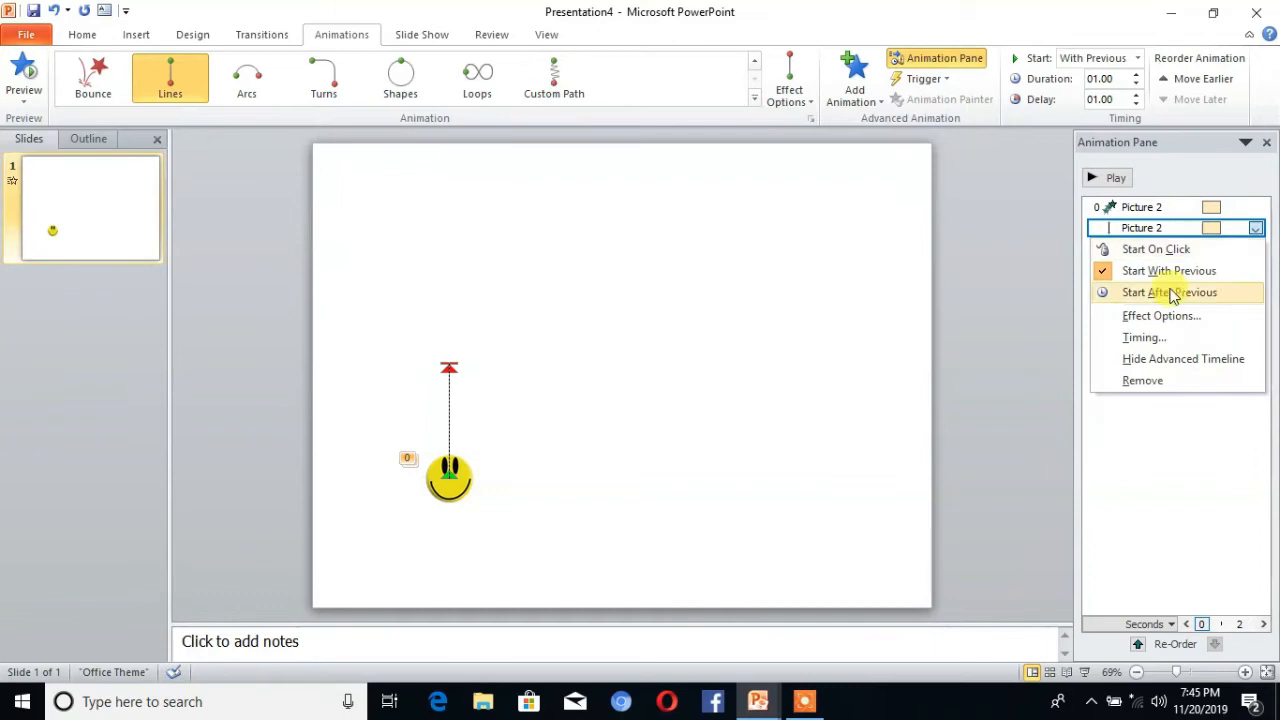
{"action": "left_click", "coordinate": [1160, 316]}
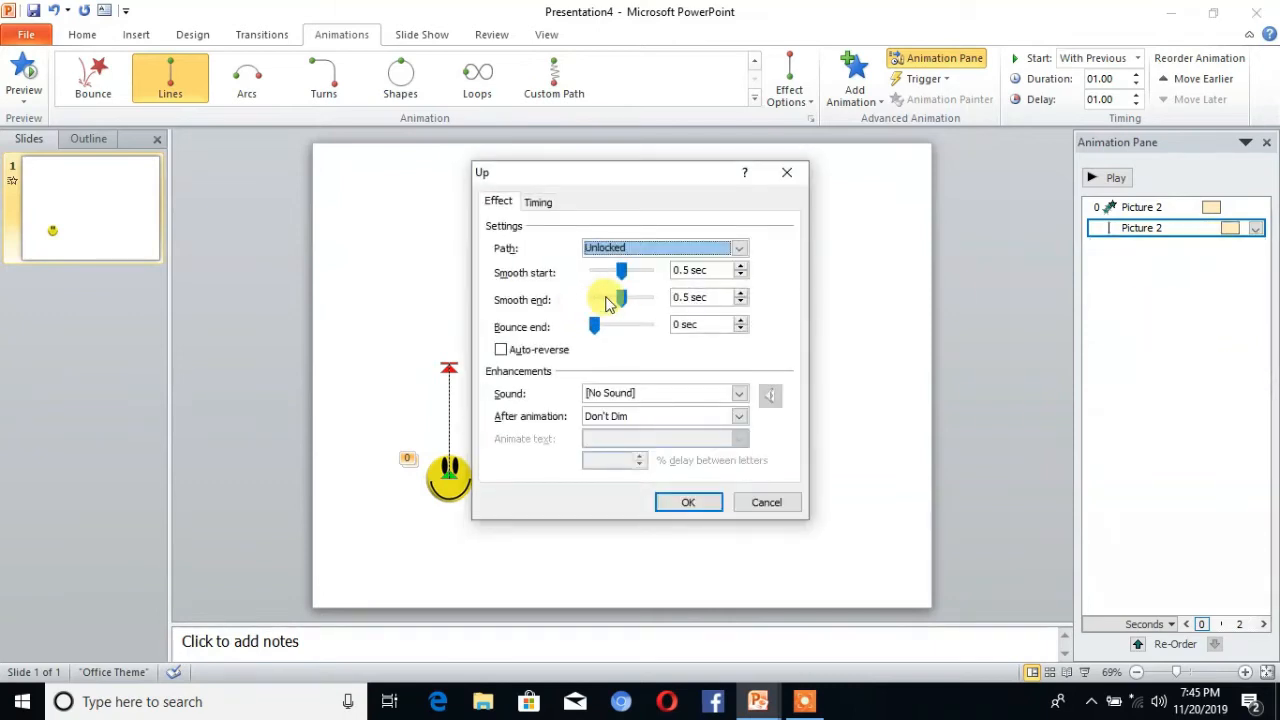
{"action": "left_click", "coordinate": [622, 303]}
{"action": "left_click_drag", "start_coordinate": [622, 303], "coordinate": [582, 303]}
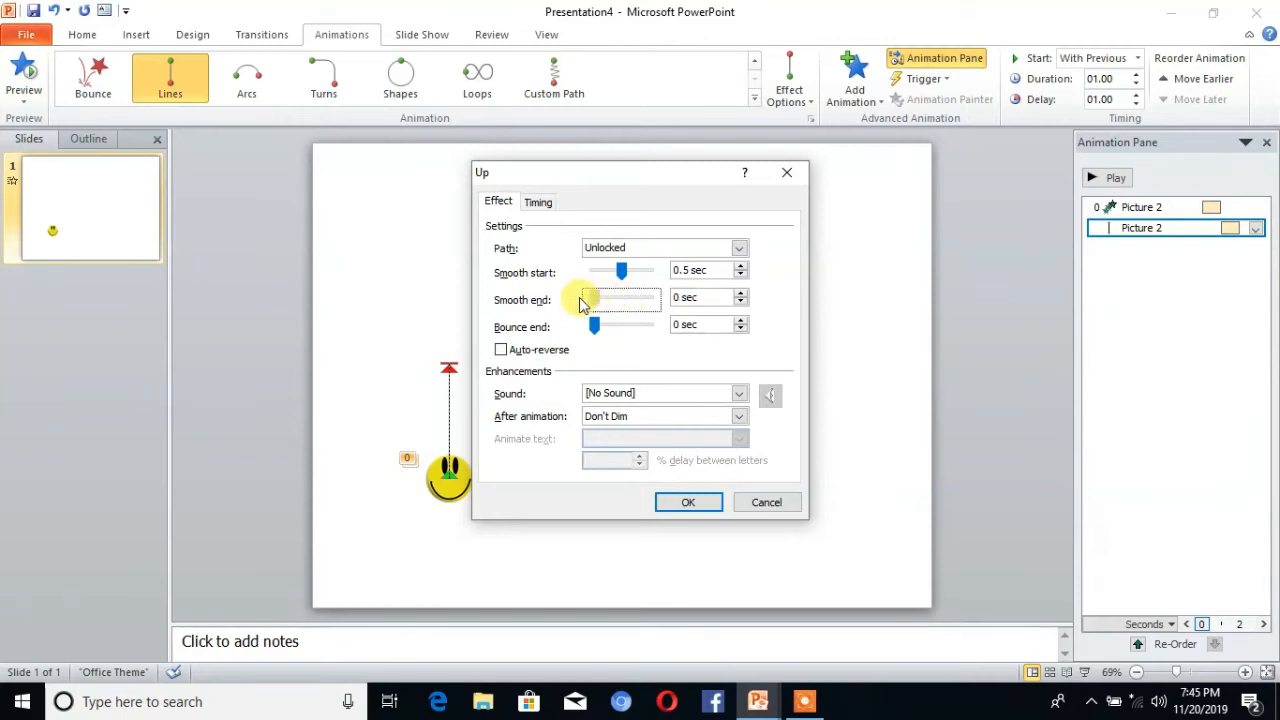
{"action": "left_click", "coordinate": [501, 351]}
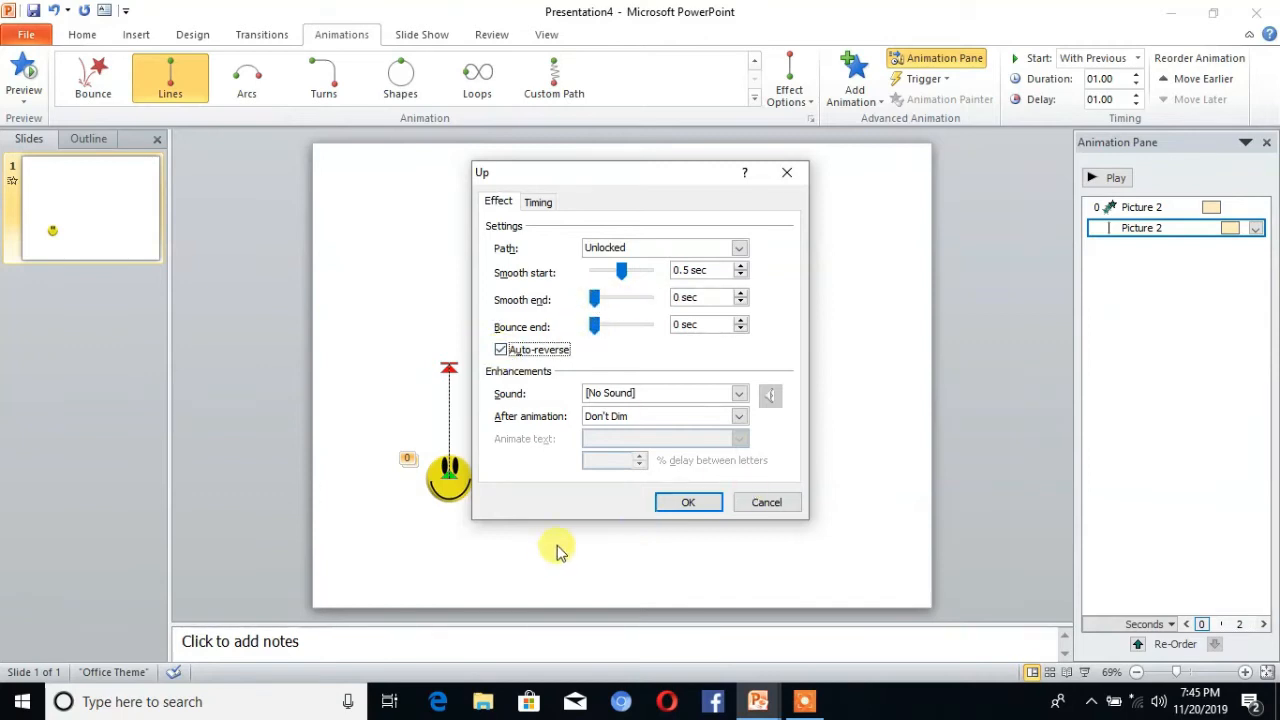
{"action": "left_click", "coordinate": [688, 503]}
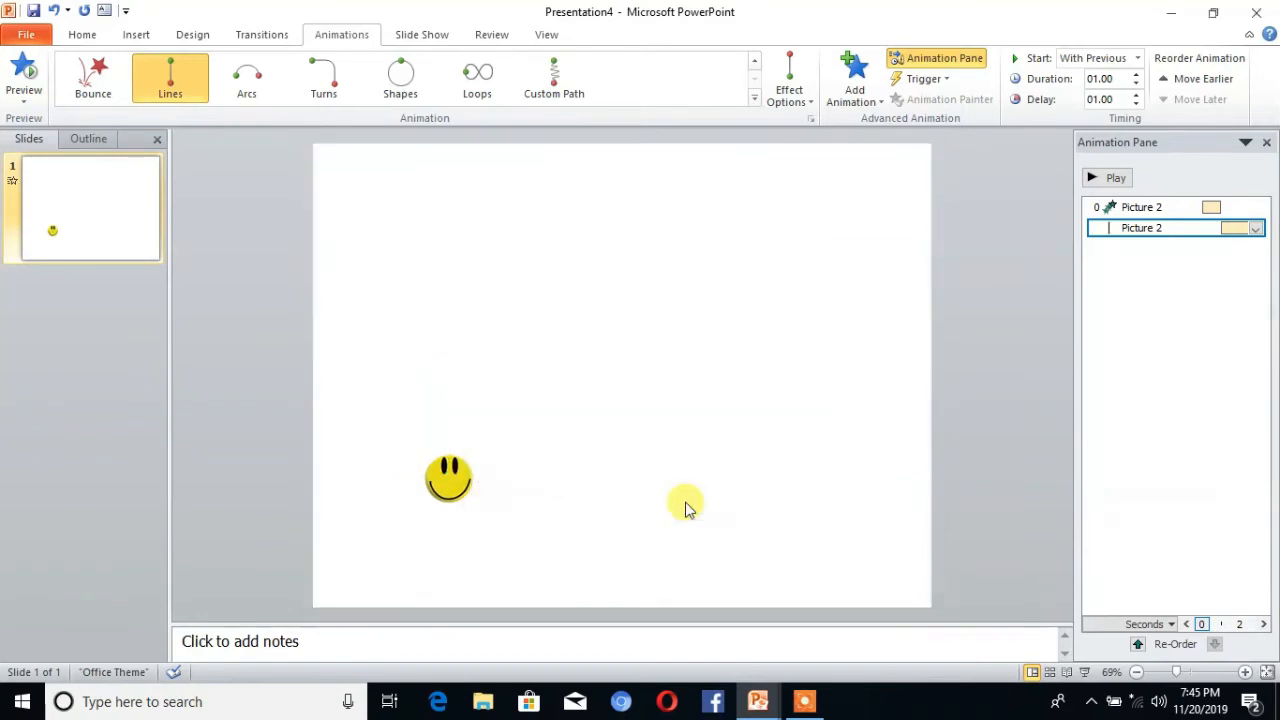
Extend the first upward motion path so its end point sits near the top of the slide
{"action": "left_click", "coordinate": [449, 464]}
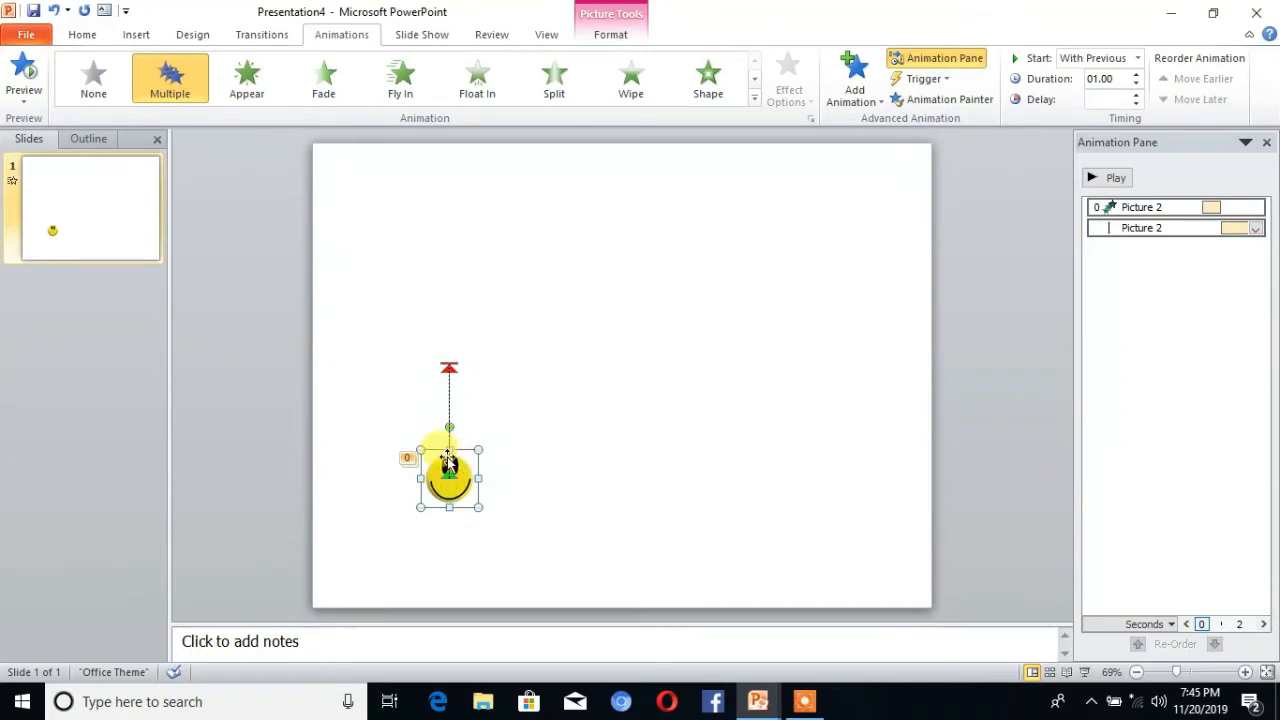
{"action": "left_click", "coordinate": [450, 368]}
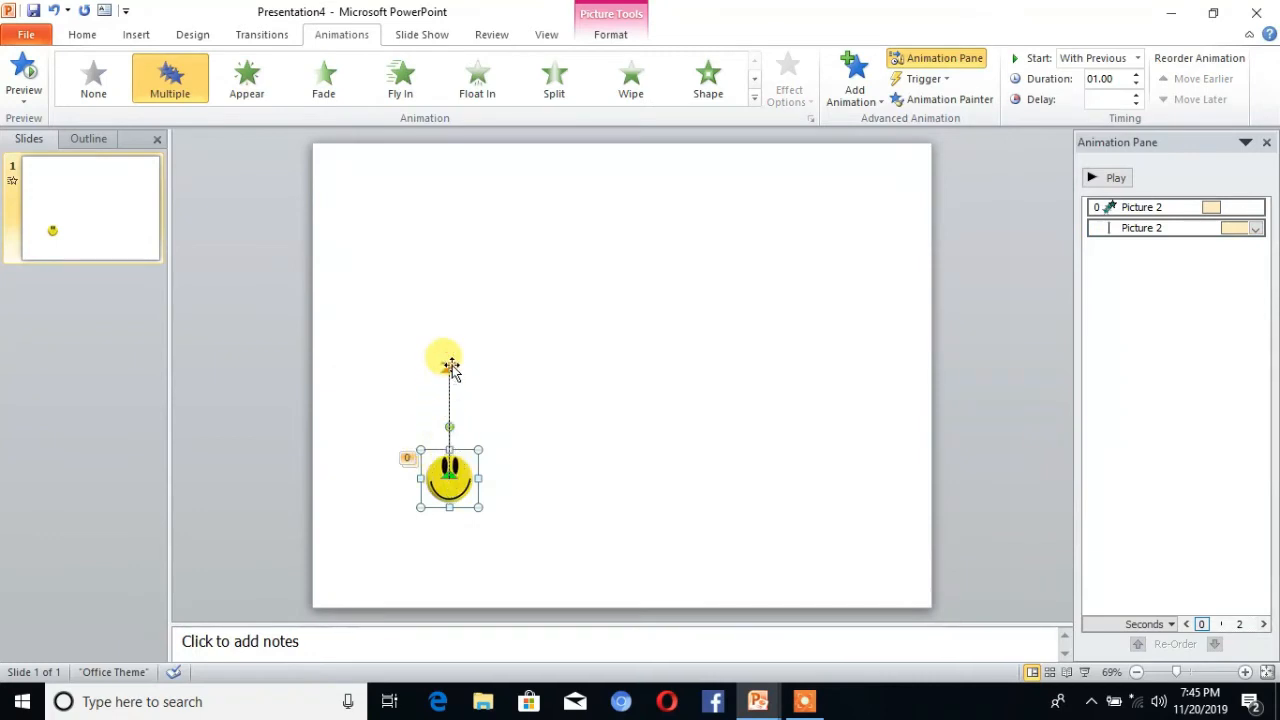
{"action": "left_click", "coordinate": [450, 368]}
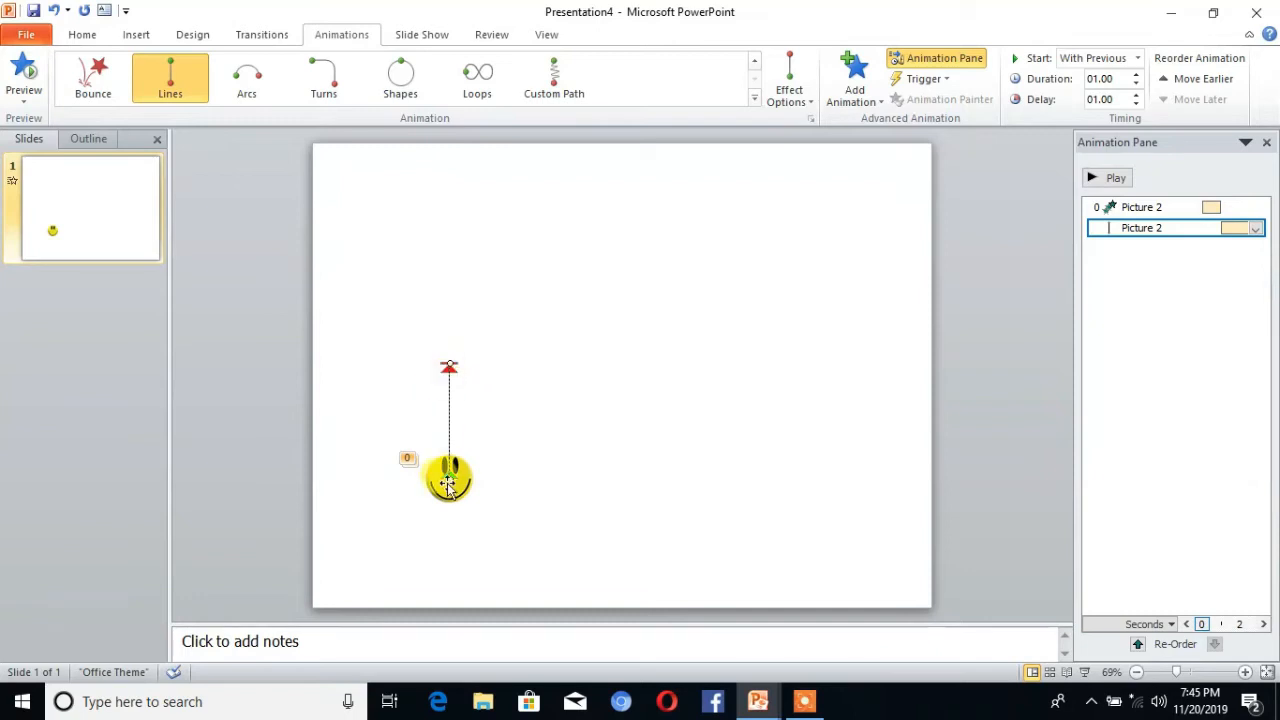
{"action": "mouse_move", "coordinate": [449, 363]}
{"action": "left_mouse_down"}
{"action": "mouse_move", "coordinate": [429, 283]}
{"action": "mouse_move", "coordinate": [433, 262]}
{"action": "mouse_move", "coordinate": [446, 263]}
{"action": "mouse_move", "coordinate": [446, 201]}
{"action": "left_mouse_up"}
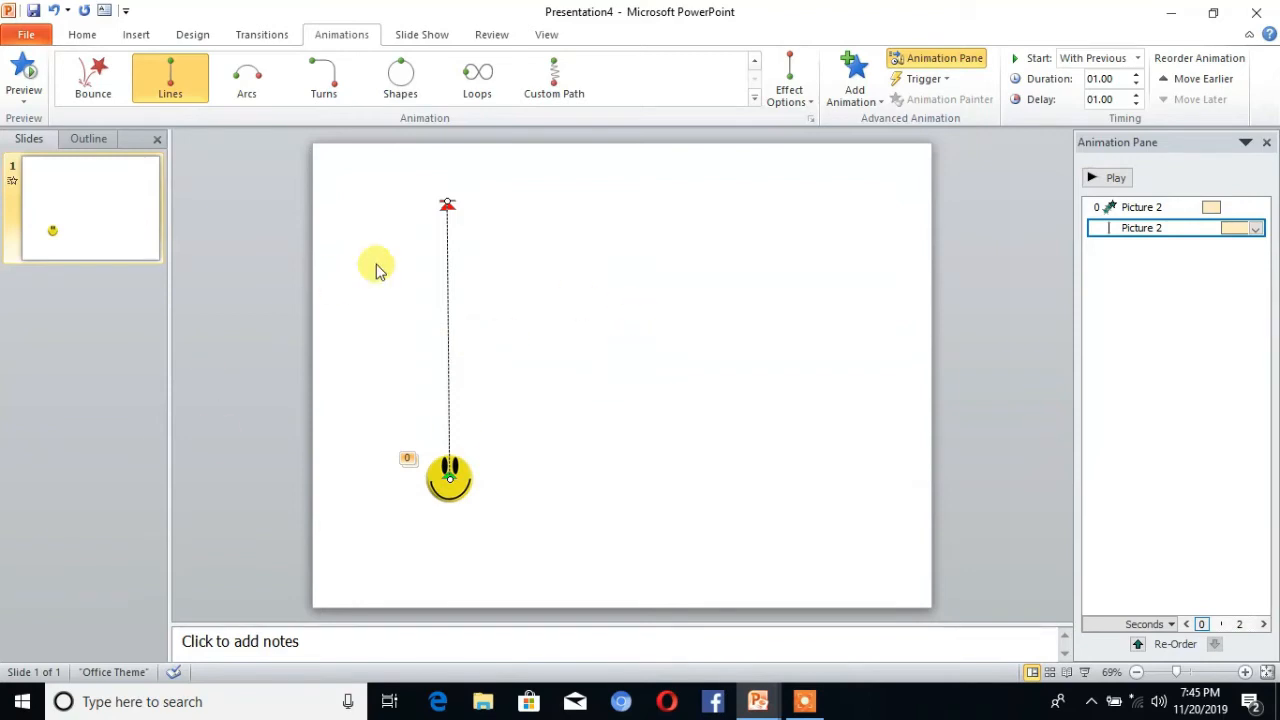
Add a second Lines motion path to the smiley picture and set its direction to Up
{"action": "left_click", "coordinate": [874, 101]}
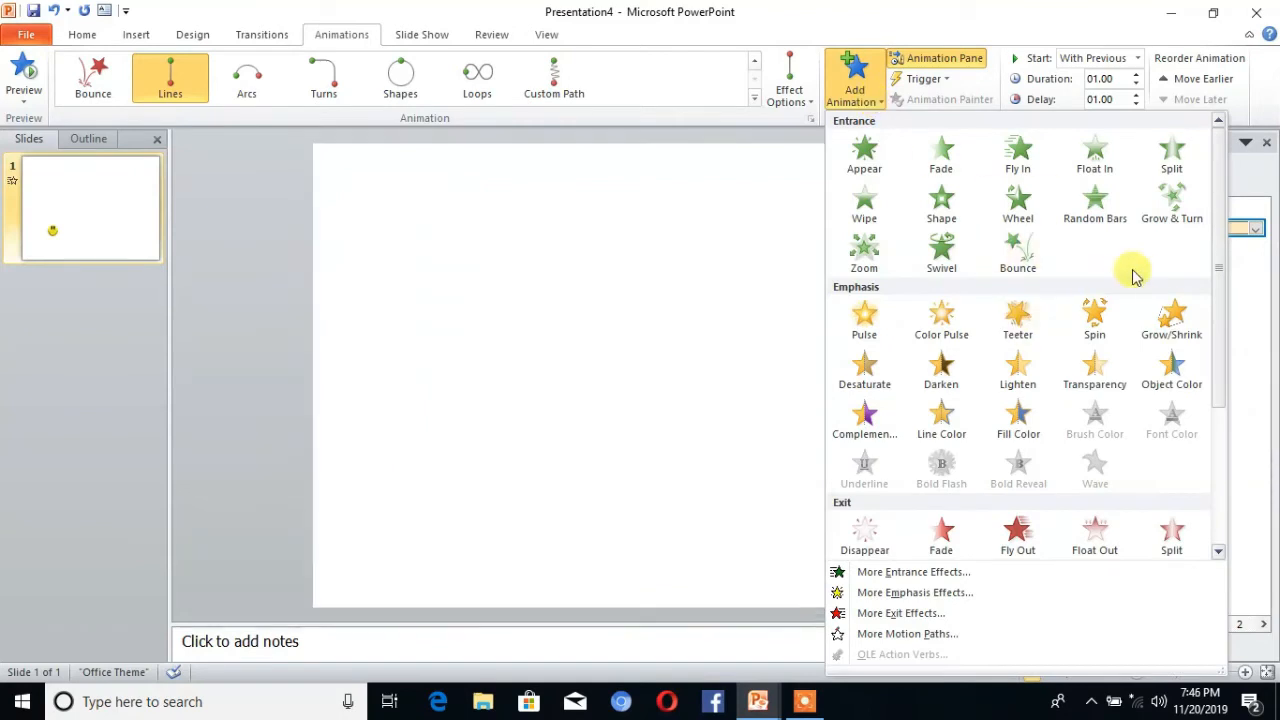
{"action": "left_click_drag", "start_coordinate": [1222, 242], "coordinate": [1222, 390]}
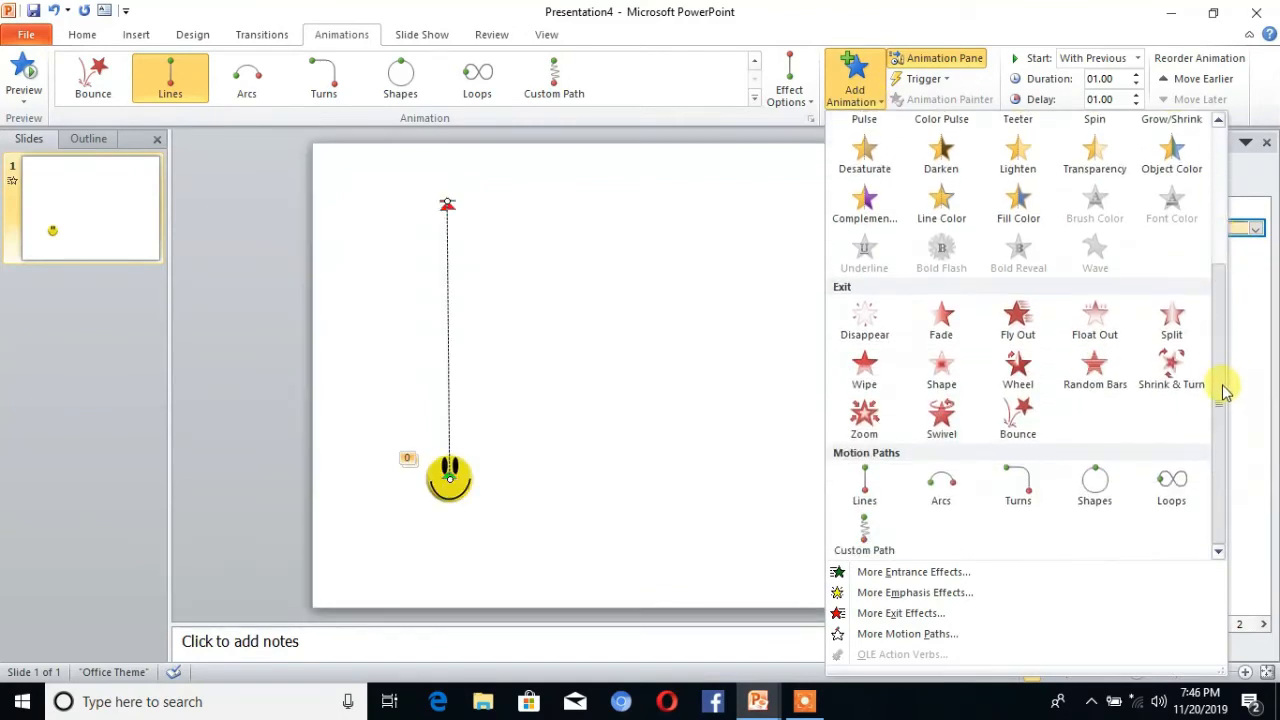
{"action": "left_click", "coordinate": [852, 489]}
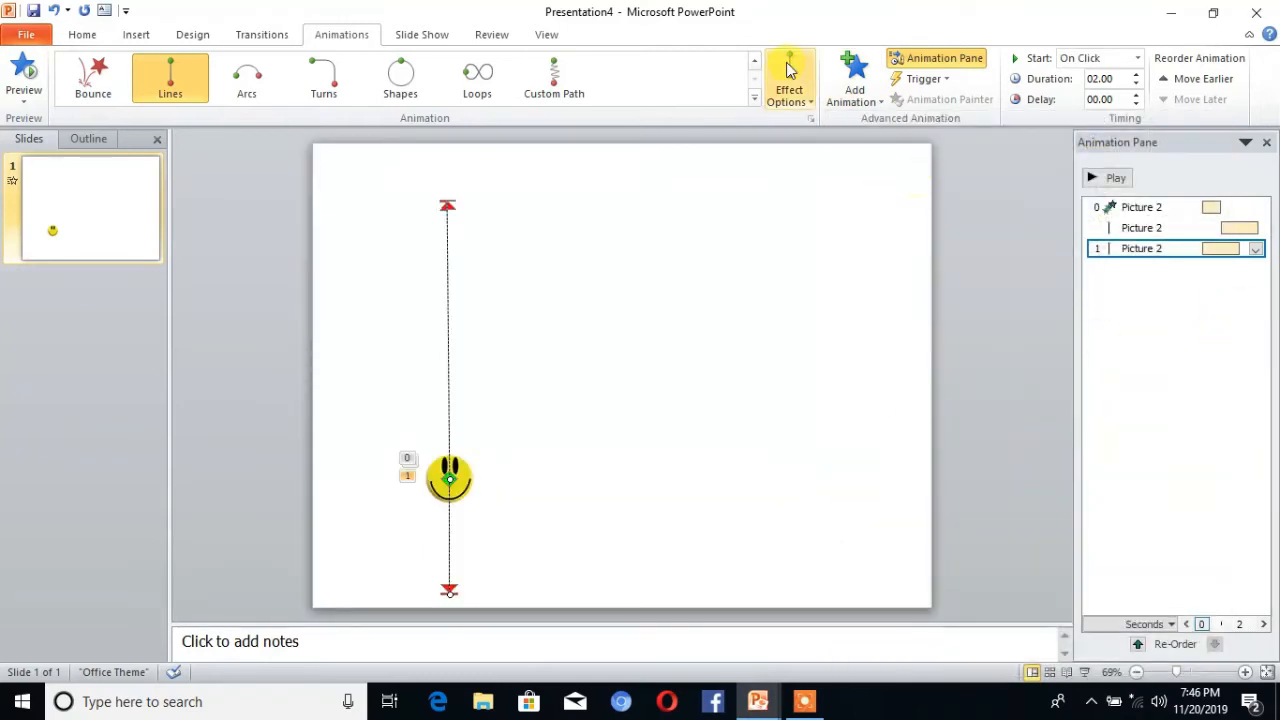
{"action": "left_click", "coordinate": [815, 95]}
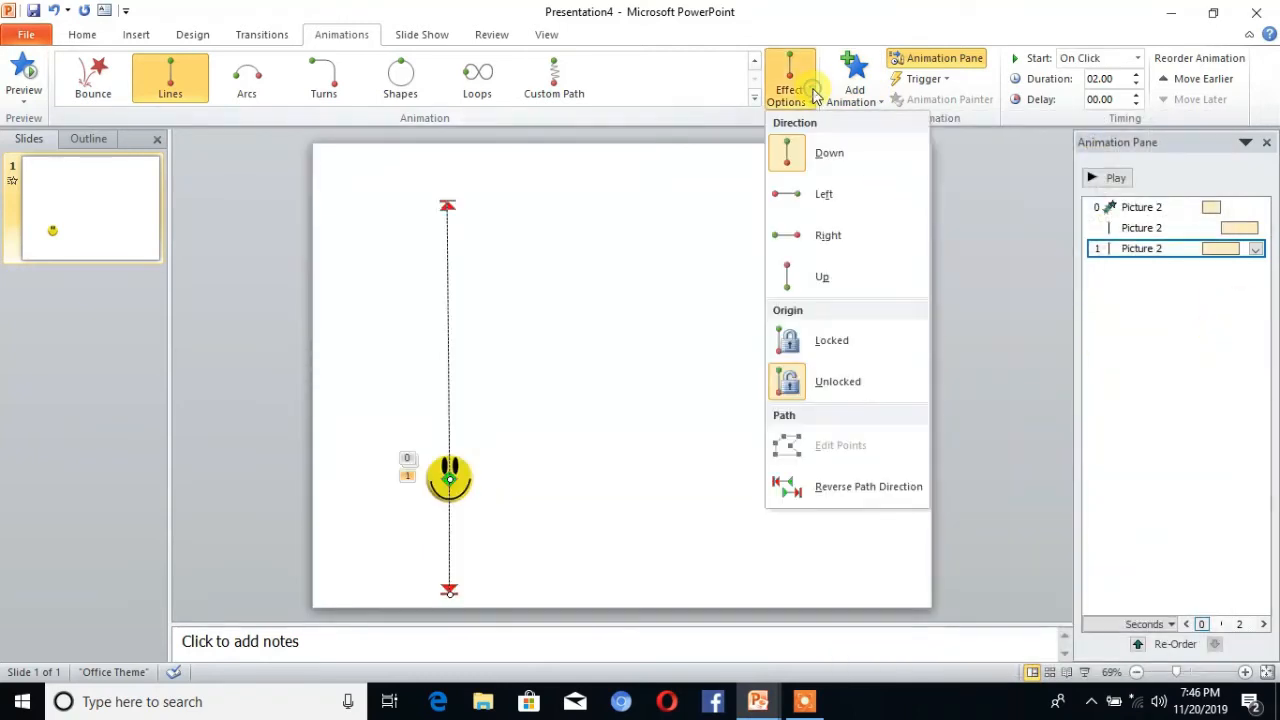
{"action": "left_click", "coordinate": [808, 276]}
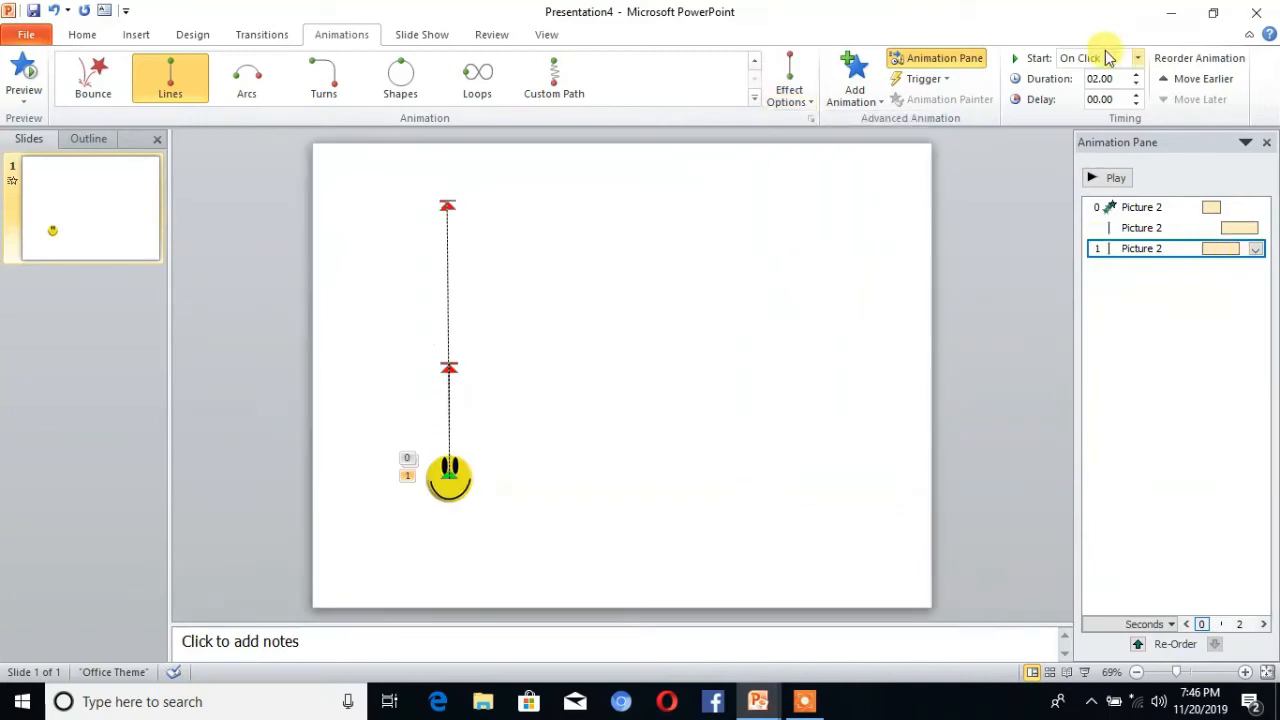
Set the second motion path to start With Previous with a duration of 01.00 and a delay of 03.00
{"action": "left_click", "coordinate": [1138, 58]}
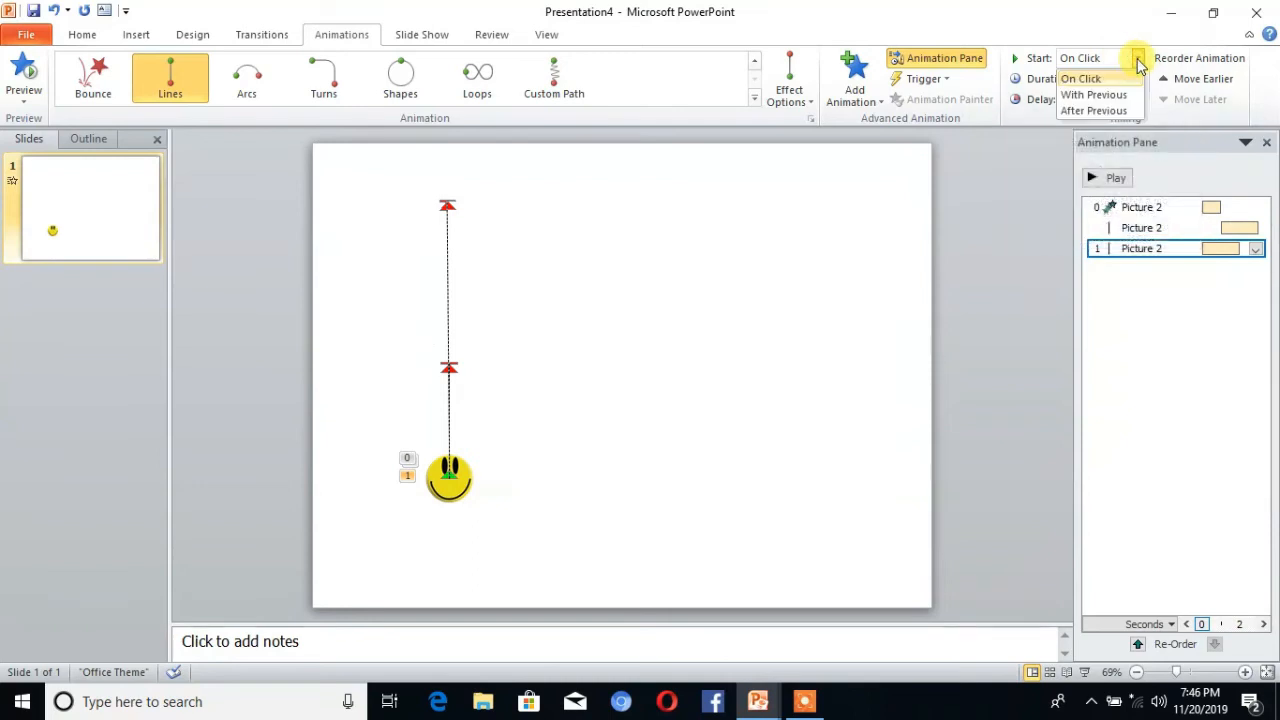
{"action": "left_click", "coordinate": [1093, 94]}
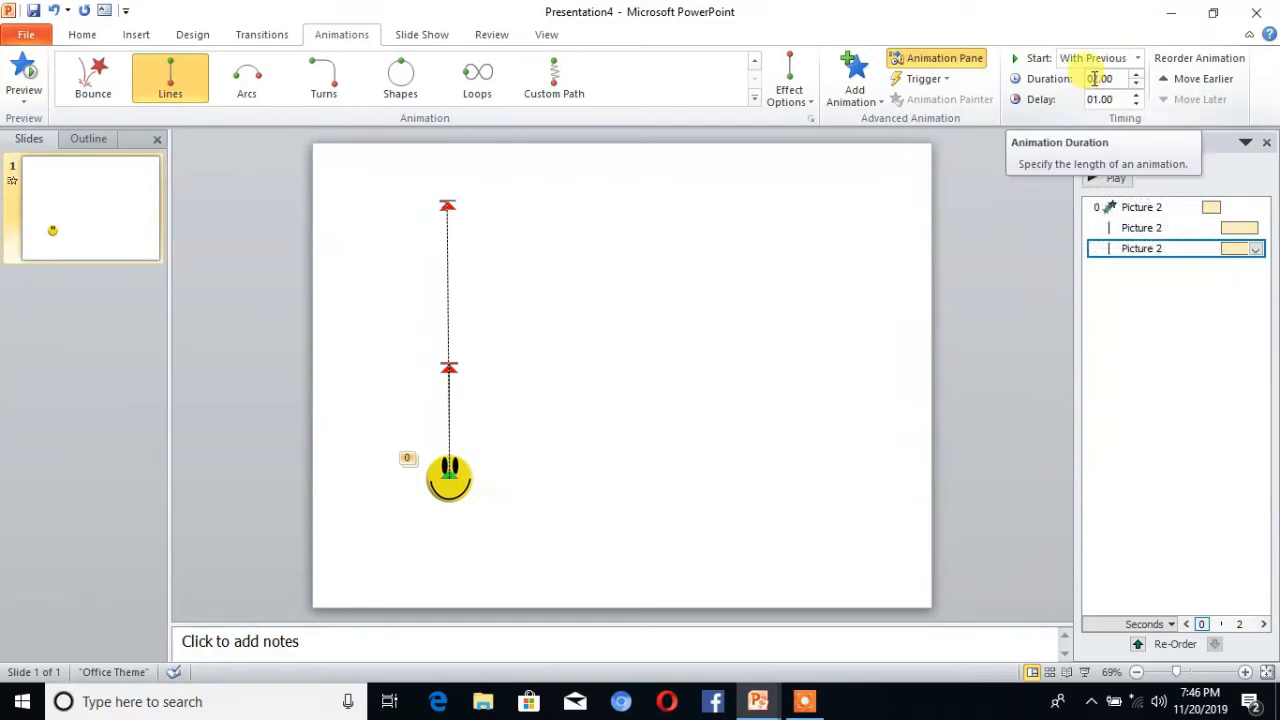
{"action": "left_click", "coordinate": [1098, 78]}
{"action": "left_click", "coordinate": [1098, 78]}
{"action": "key", "text": "BackSpace"}
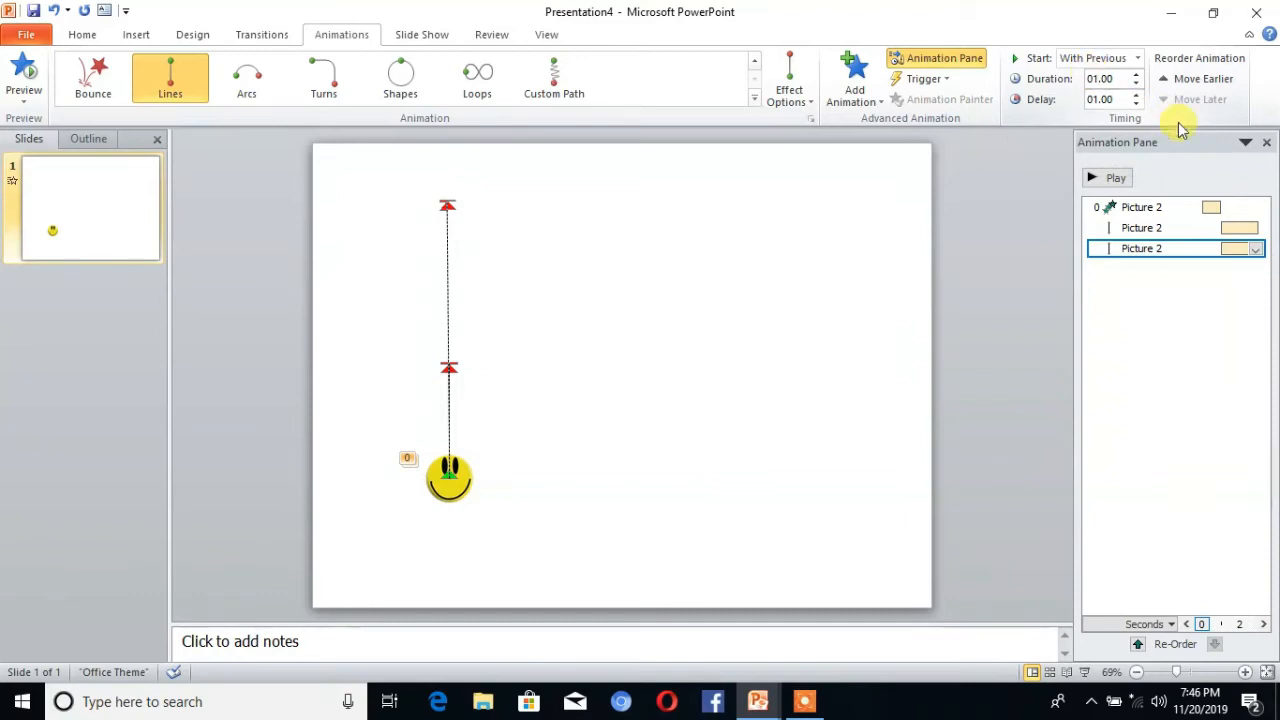
{"action": "left_click", "coordinate": [1100, 100]}
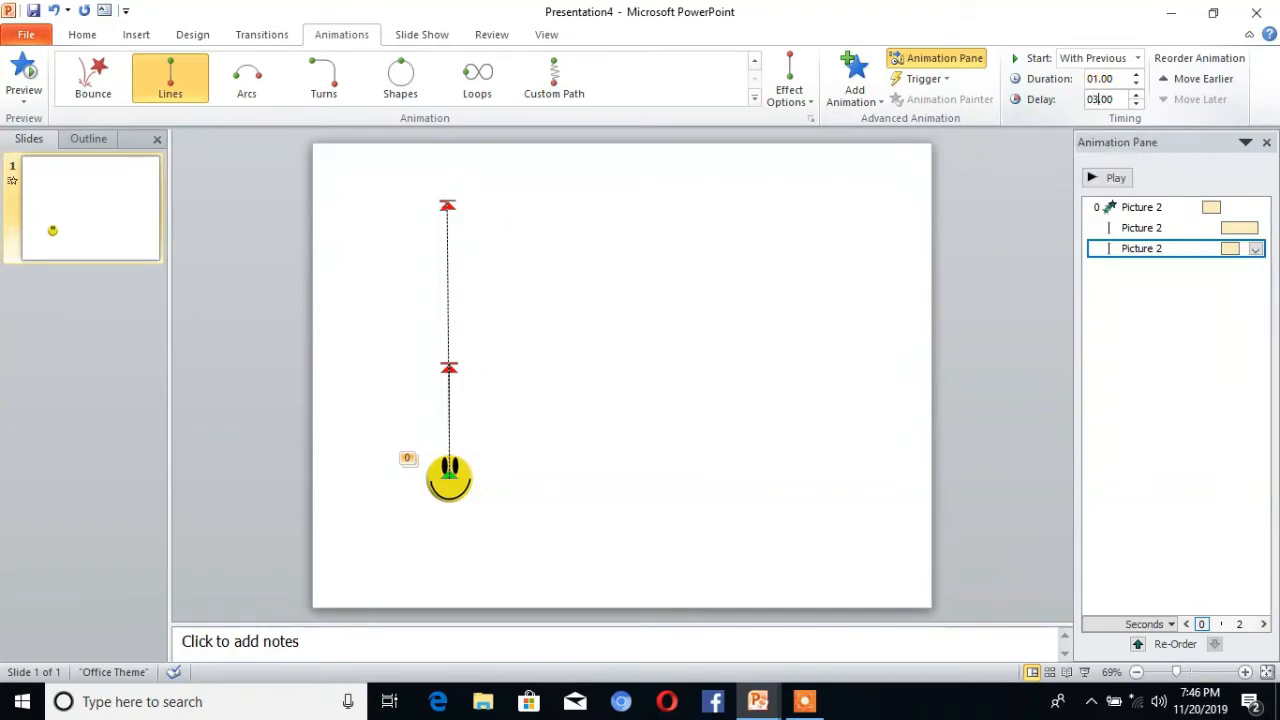
Set the second motion path's smooth end to 0 sec and turn on Auto-reverse in its effect options
{"action": "left_click", "coordinate": [1256, 250]}
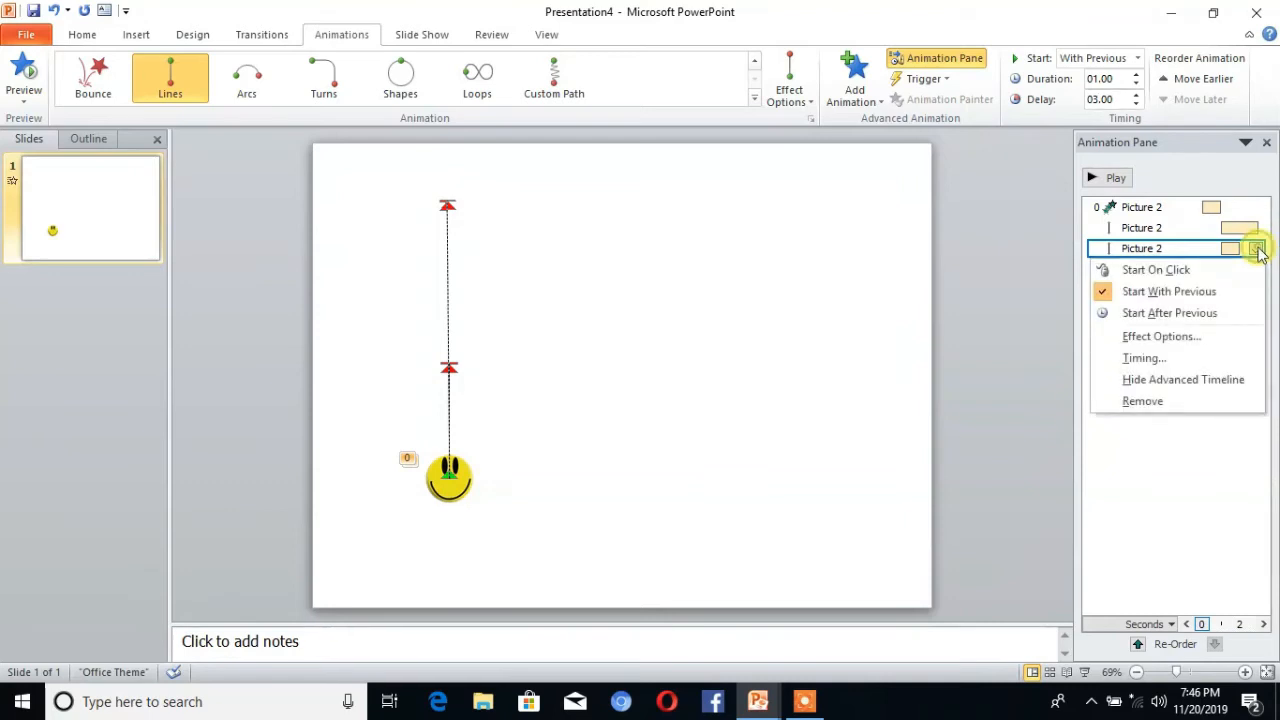
{"action": "left_click", "coordinate": [1153, 338]}
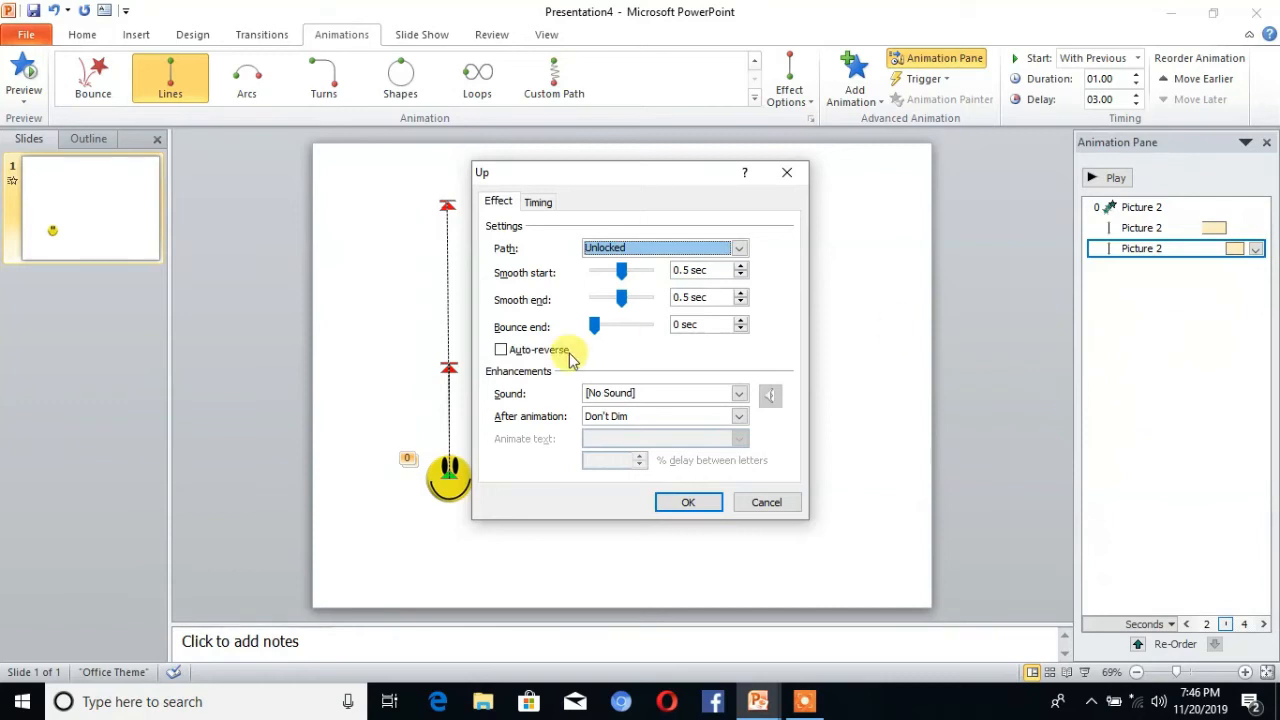
{"action": "left_click_drag", "start_coordinate": [624, 301], "coordinate": [587, 301]}
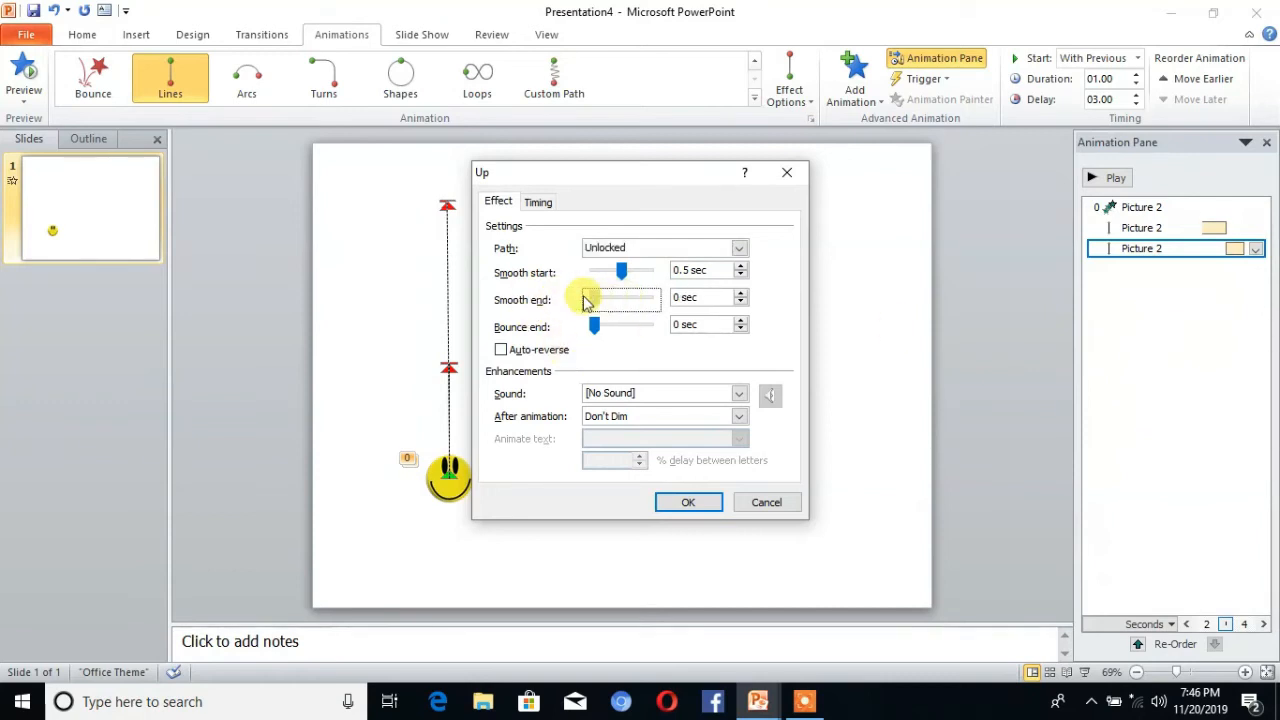
{"action": "left_click", "coordinate": [501, 352]}
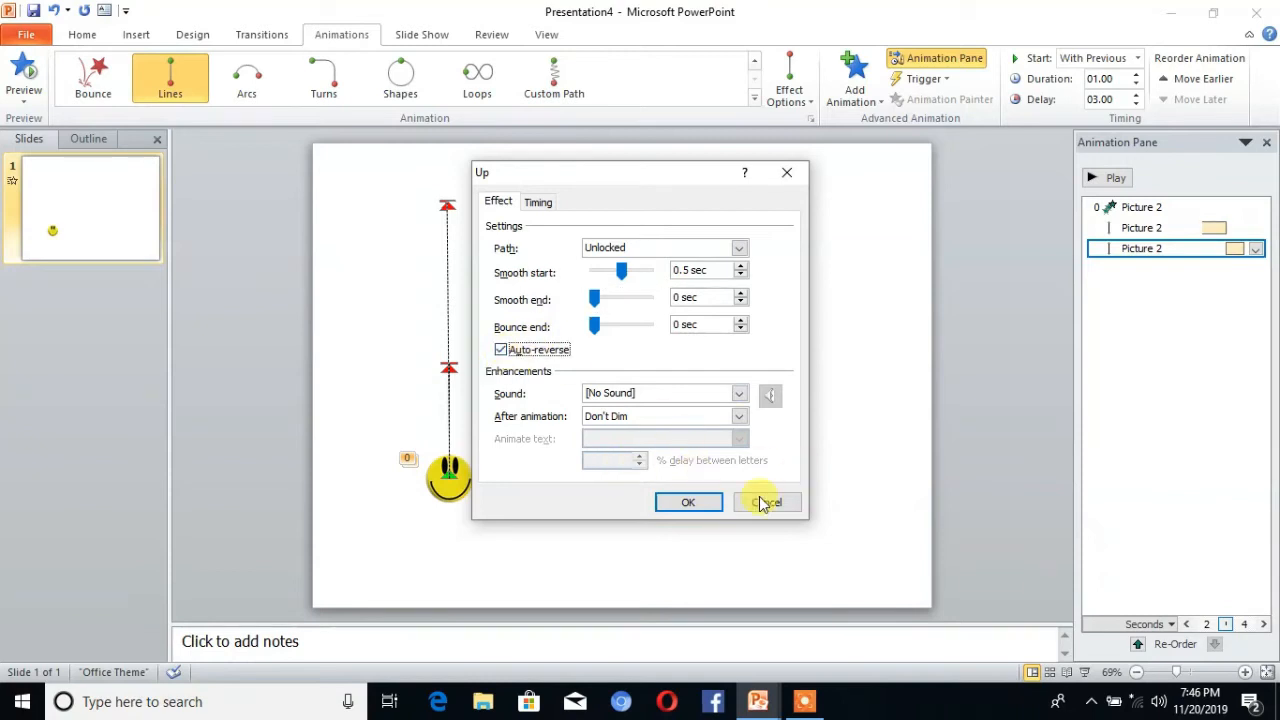
{"action": "left_click", "coordinate": [687, 503]}
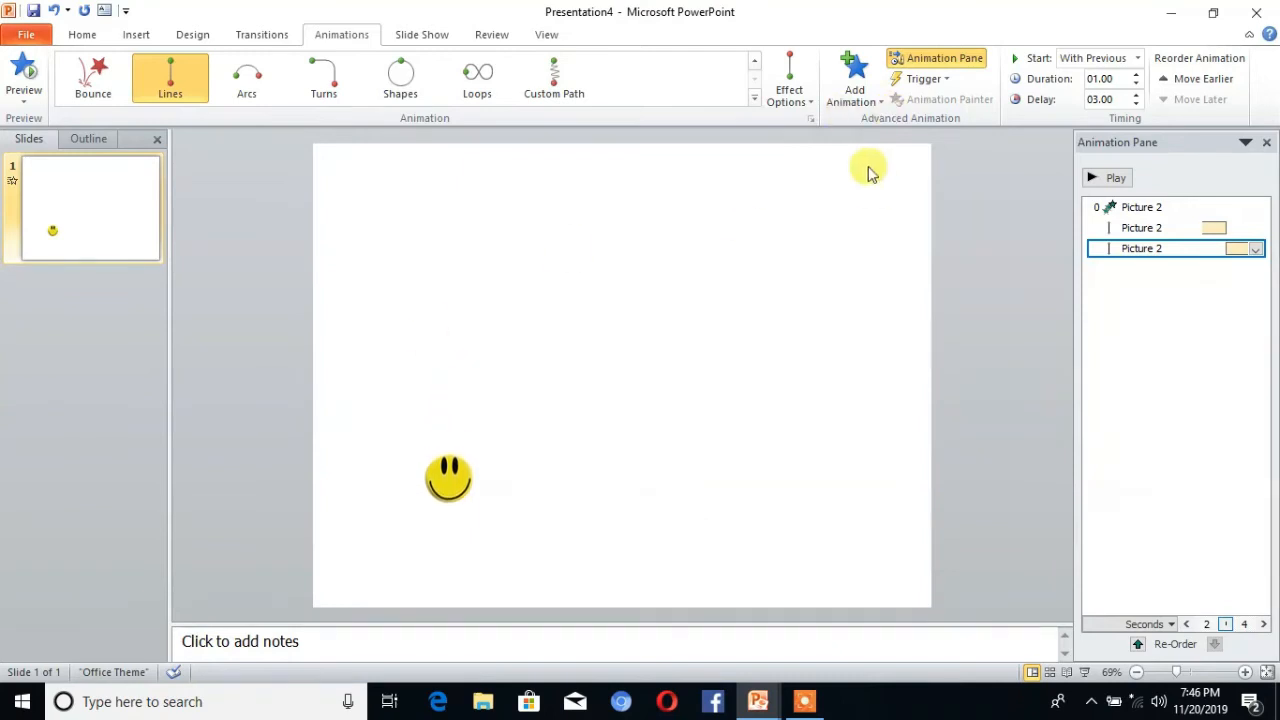
Add a third Lines motion path to the smiley picture and set its direction to Up
{"action": "left_click", "coordinate": [868, 98]}
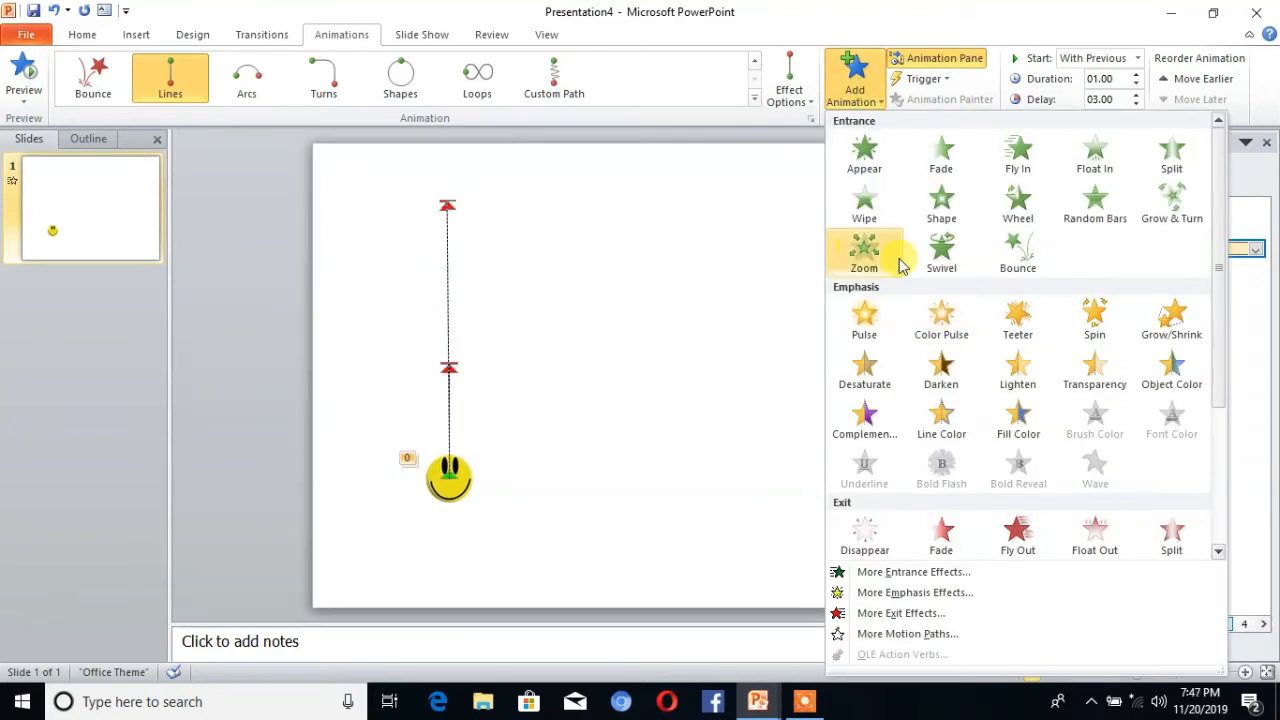
{"action": "left_click_drag", "start_coordinate": [1216, 206], "coordinate": [1225, 420]}
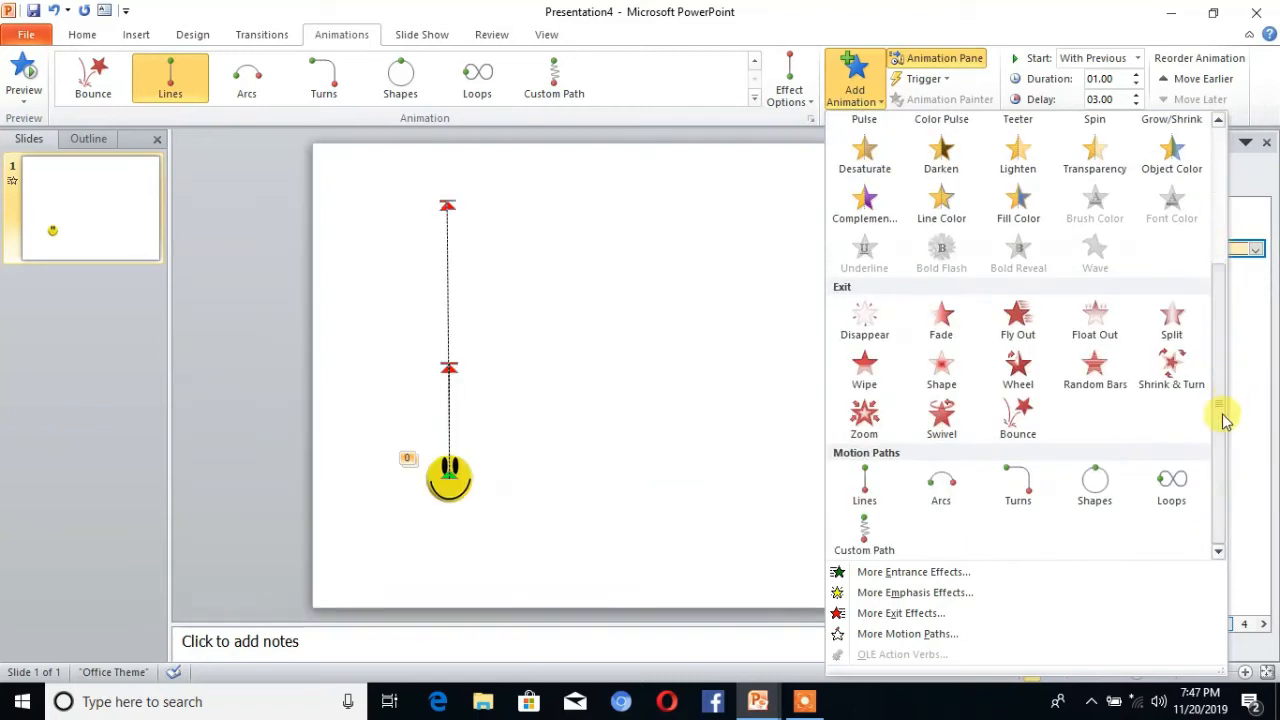
{"action": "left_click", "coordinate": [864, 490]}
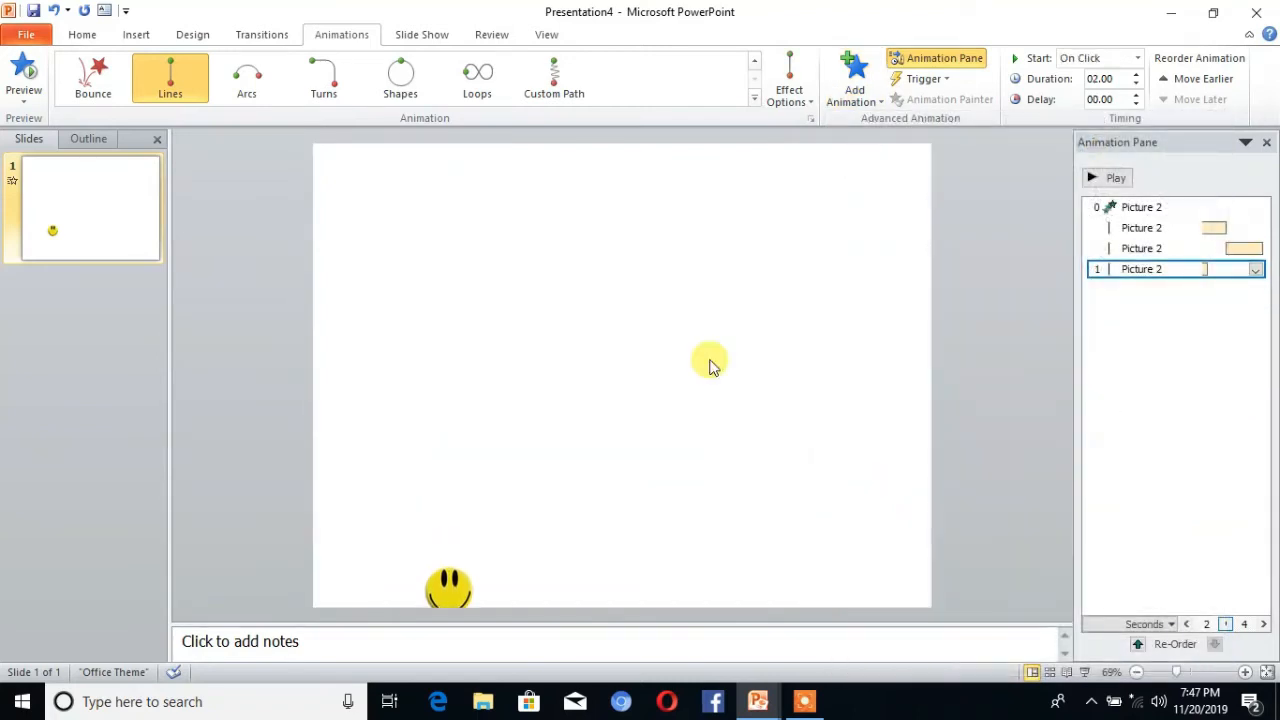
{"action": "left_click", "coordinate": [806, 102]}
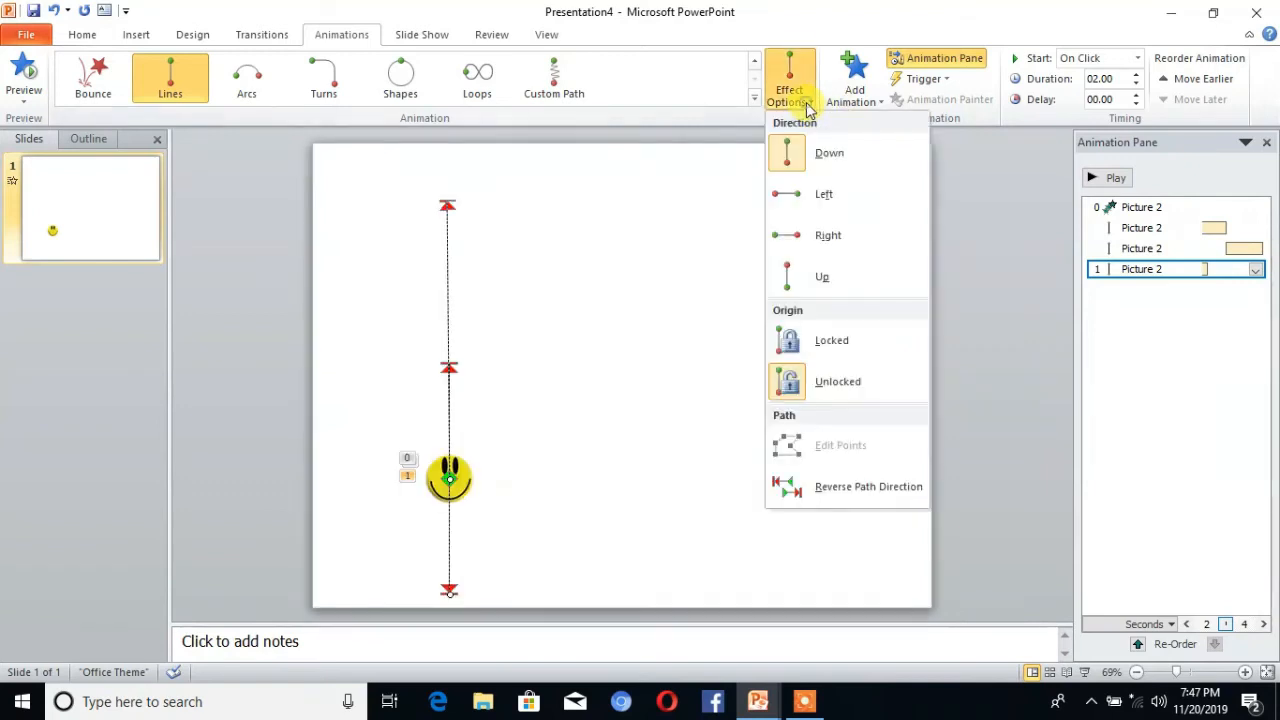
{"action": "left_click", "coordinate": [820, 274]}
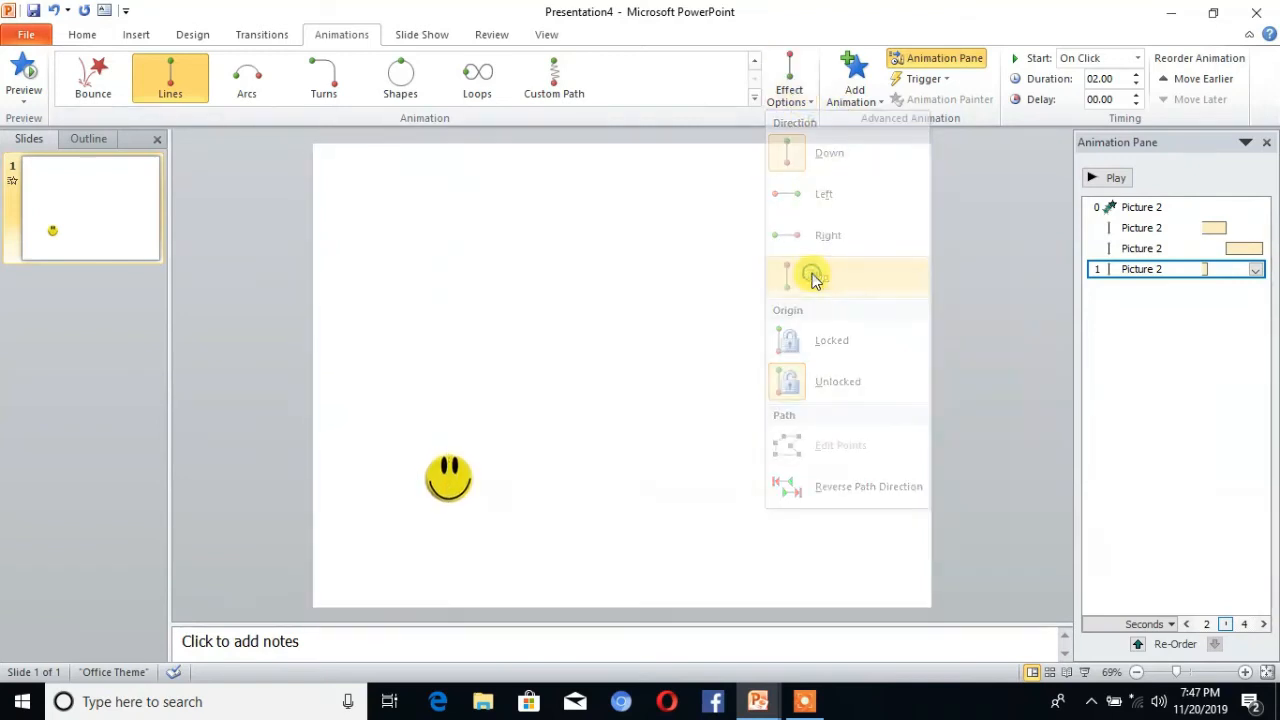
Set the third motion path to start With Previous with a duration of 01.00 and a delay of 05.00
{"action": "left_click", "coordinate": [1137, 59]}
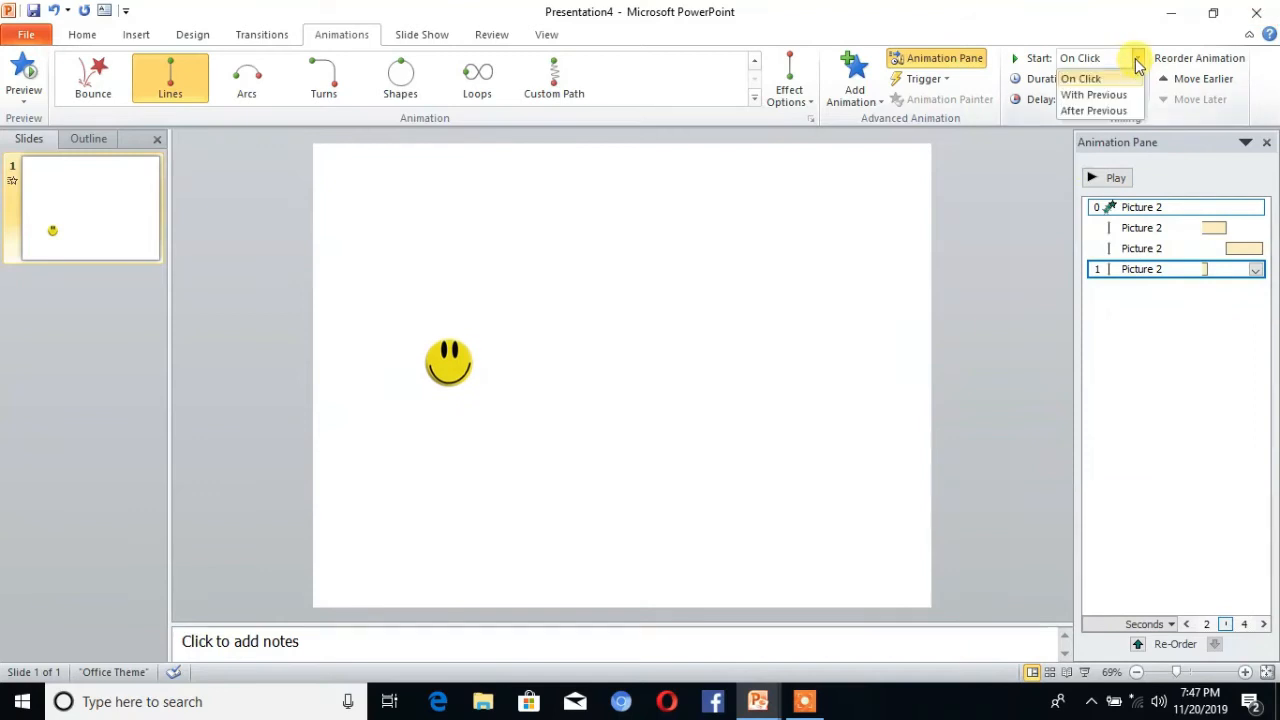
{"action": "left_click", "coordinate": [1094, 96]}
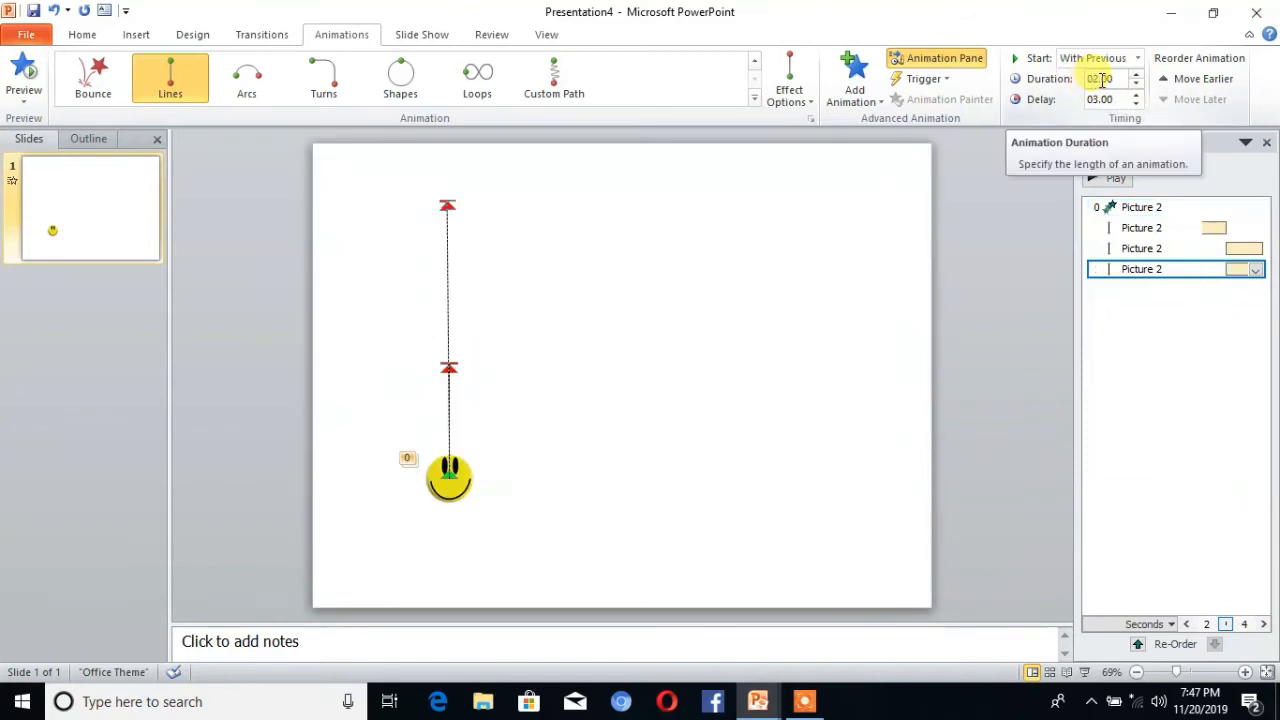
{"action": "left_click", "coordinate": [1097, 80]}
{"action": "left_click", "coordinate": [1096, 80]}
{"action": "key", "text": "BackSpace"}
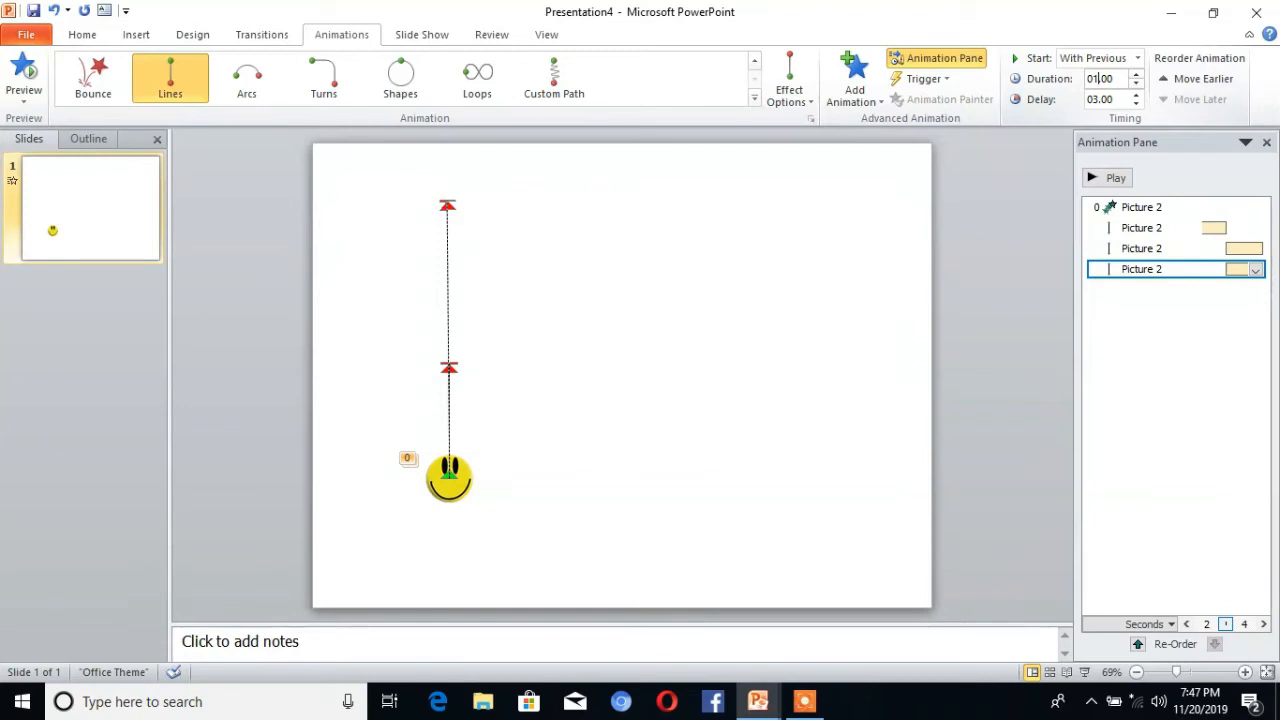
{"action": "key", "text": "Return"}
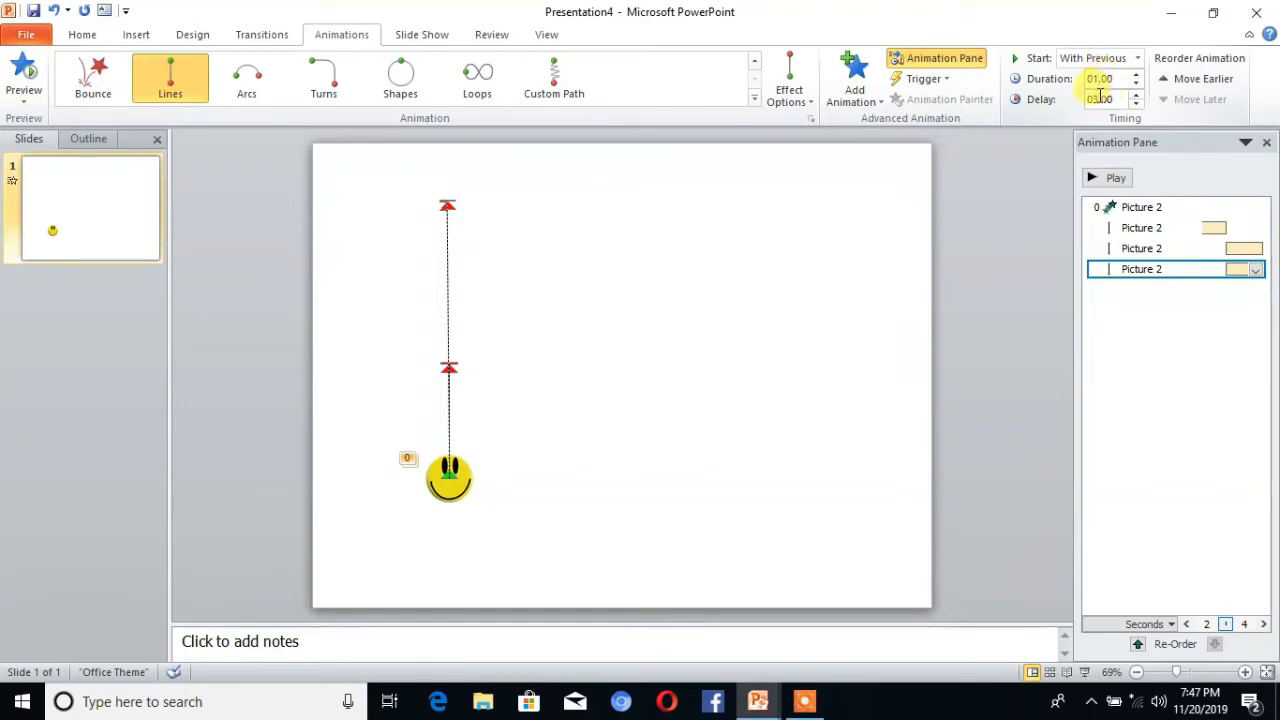
{"action": "left_click", "coordinate": [1098, 97]}
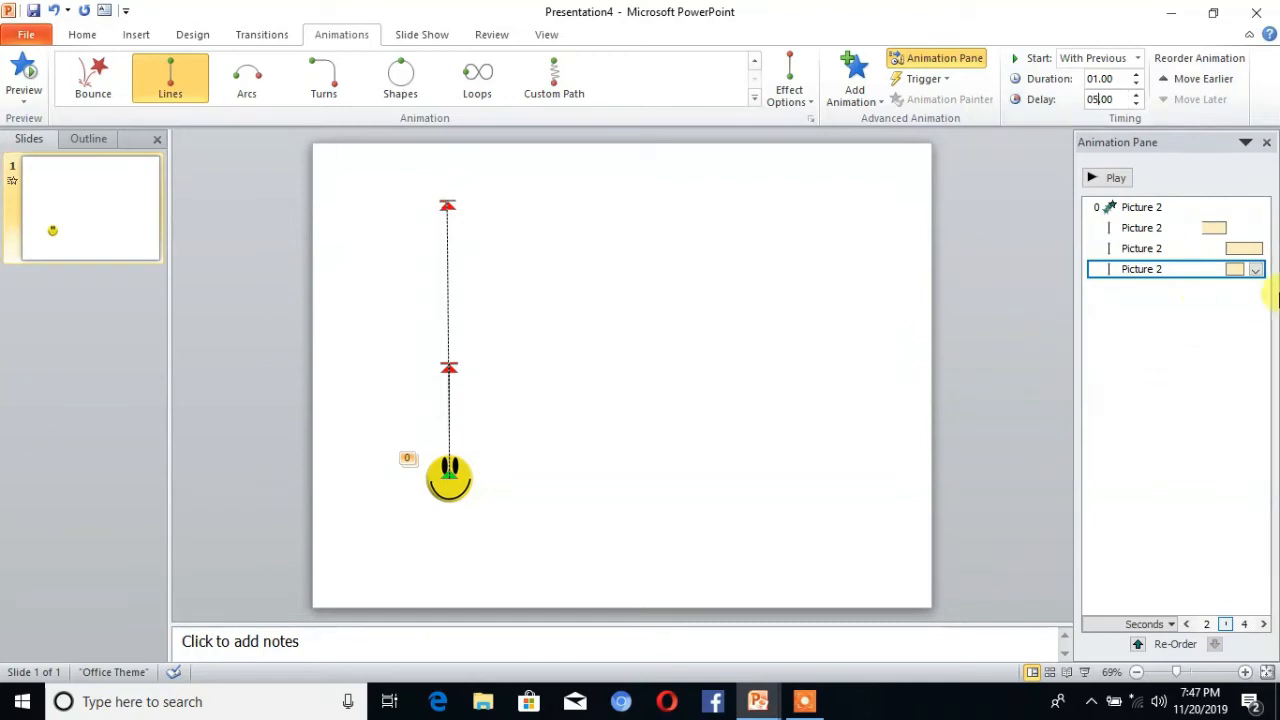
Set the third motion path's smooth end to 0 sec and turn on Auto-reverse in its effect options
{"action": "left_click", "coordinate": [1255, 270]}
{"action": "left_click", "coordinate": [1146, 357]}
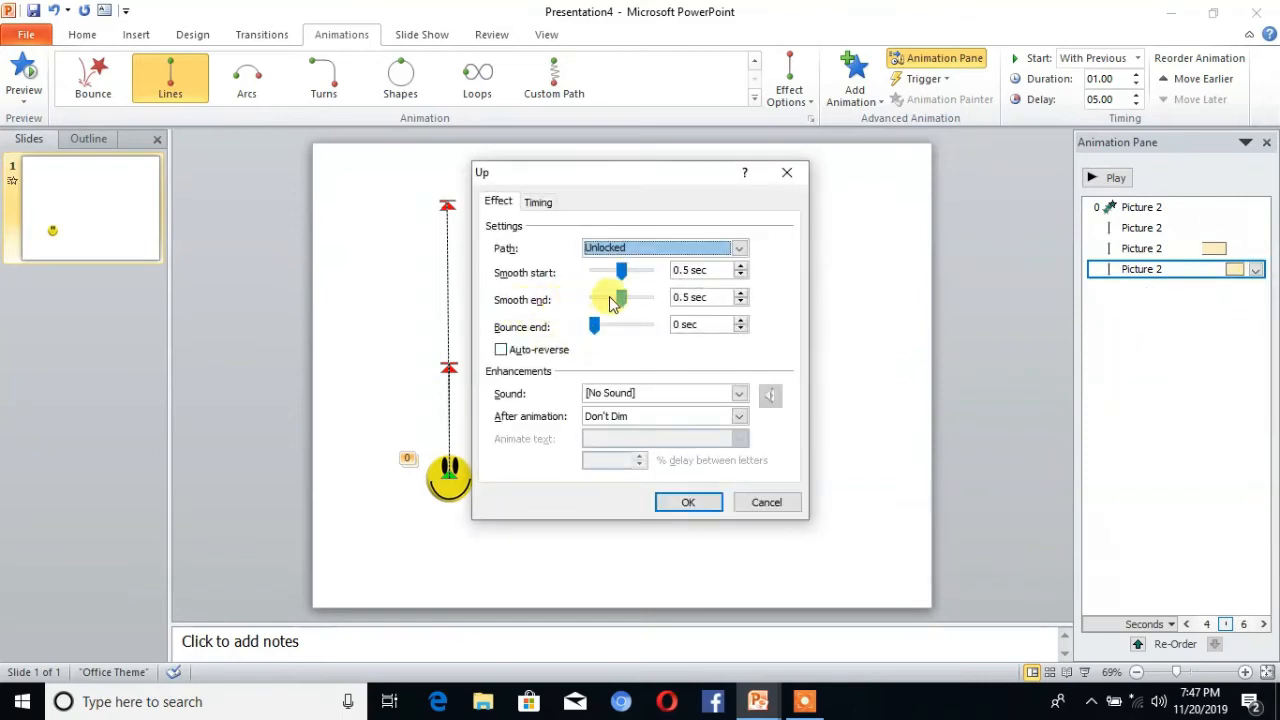
{"action": "left_click_drag", "start_coordinate": [621, 299], "coordinate": [584, 297]}
{"action": "left_click", "coordinate": [501, 349]}
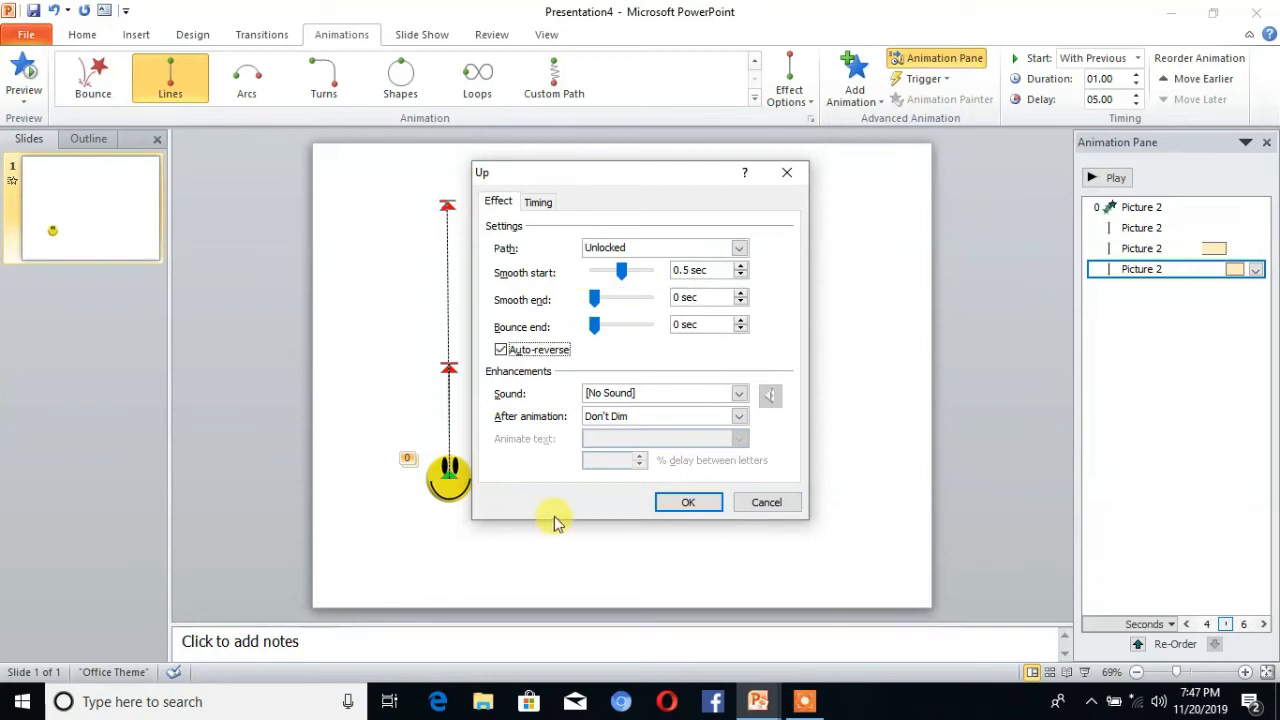
{"action": "left_click", "coordinate": [700, 505]}
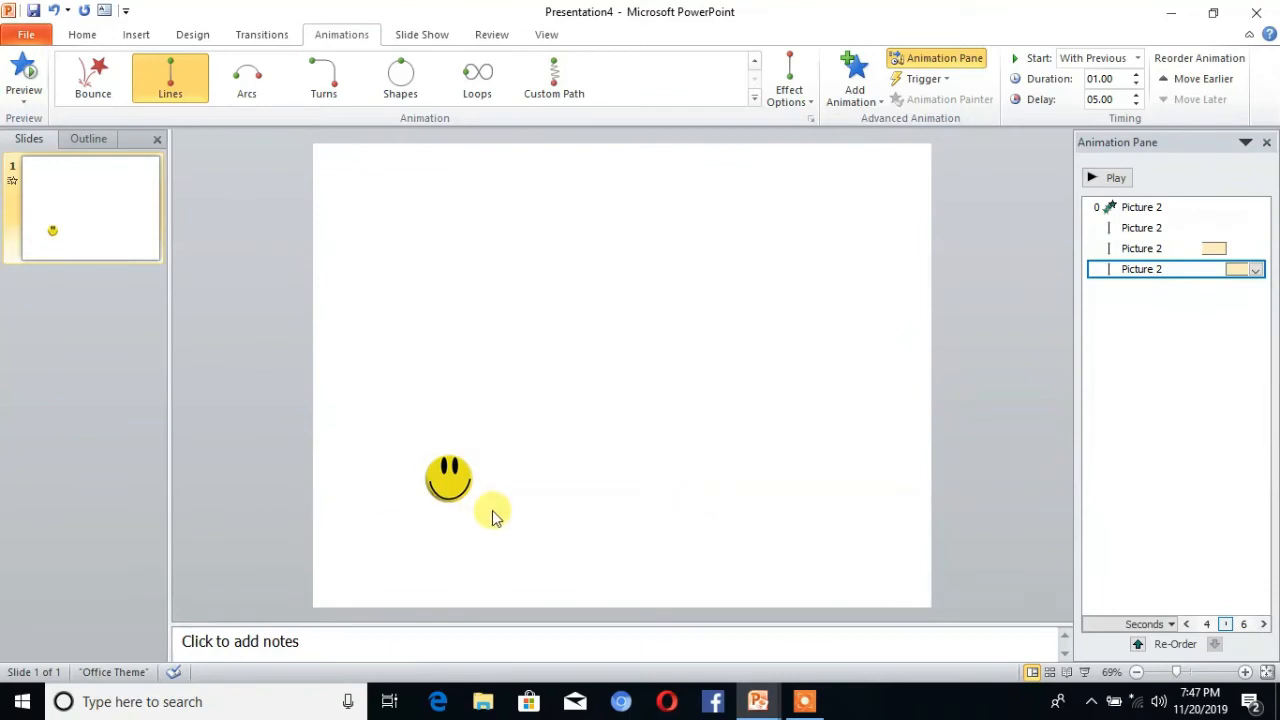
Extend the smiley picture's second motion path upward so it ends a little below the end of the first path
{"action": "left_click", "coordinate": [440, 484]}
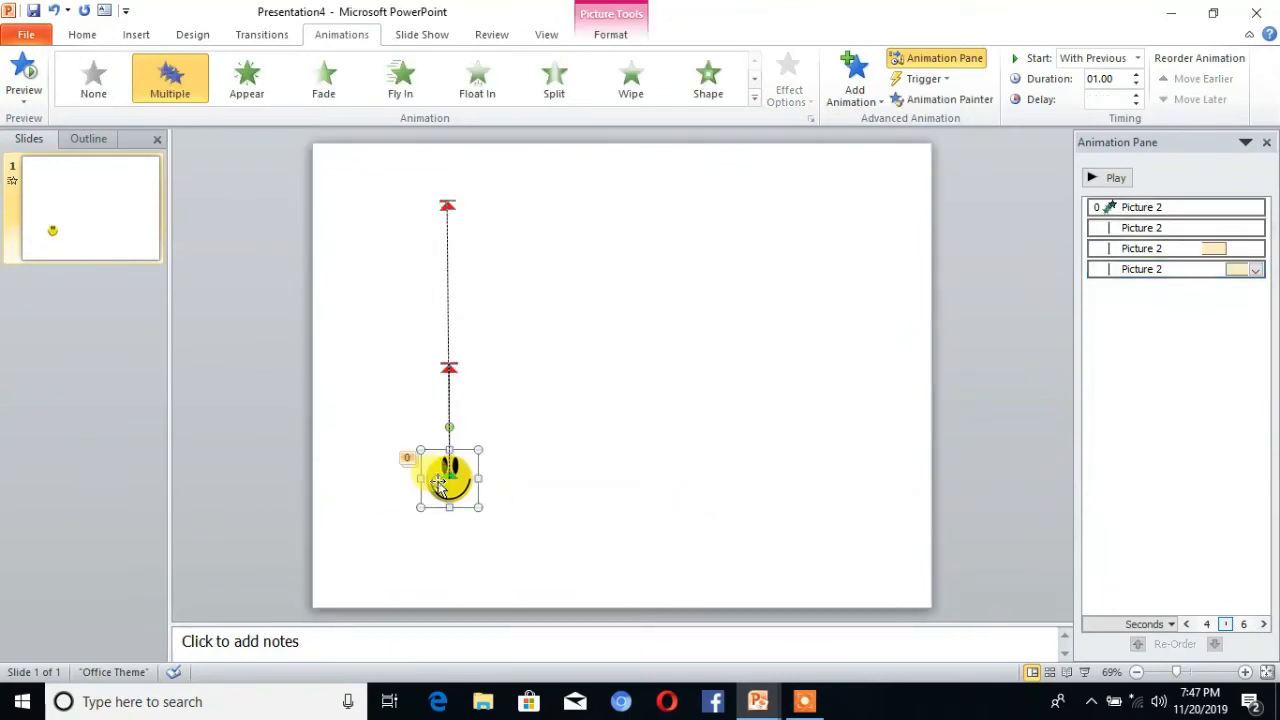
{"action": "left_click", "coordinate": [448, 372]}
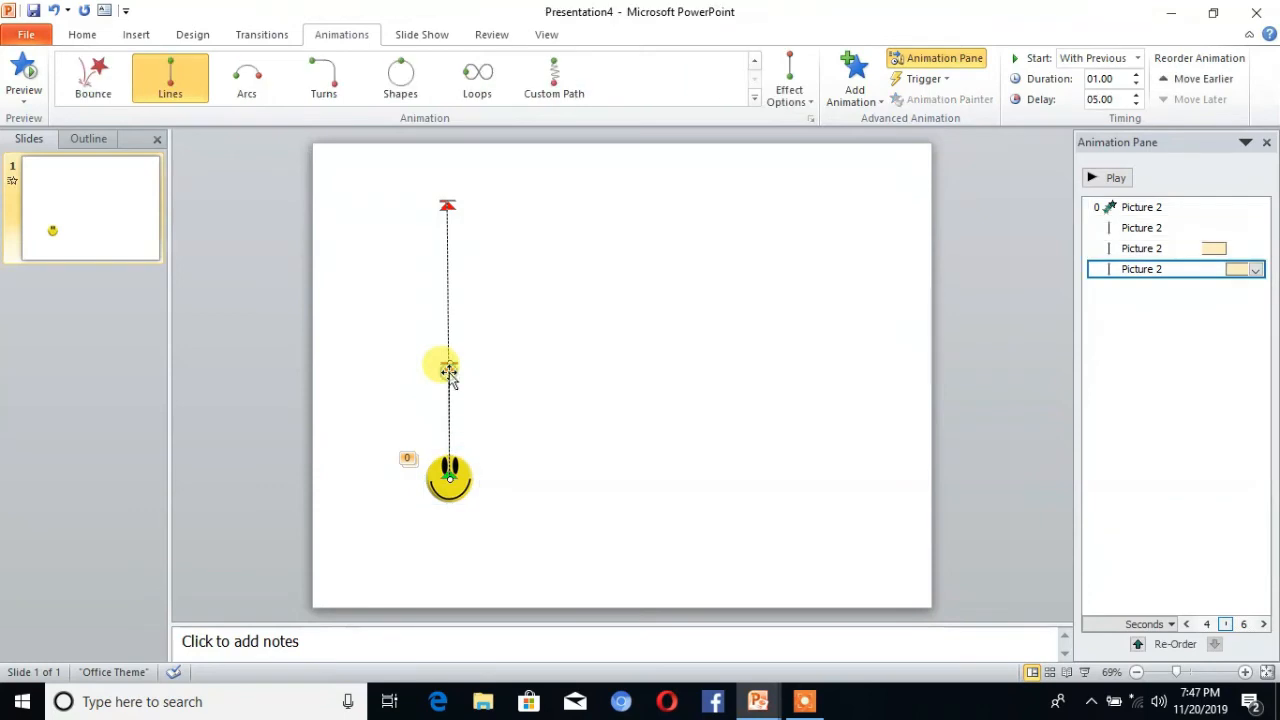
{"action": "mouse_move", "coordinate": [448, 360]}
{"action": "left_mouse_down"}
{"action": "mouse_move", "coordinate": [448, 333]}
{"action": "mouse_move", "coordinate": [449, 362]}
{"action": "left_mouse_up"}
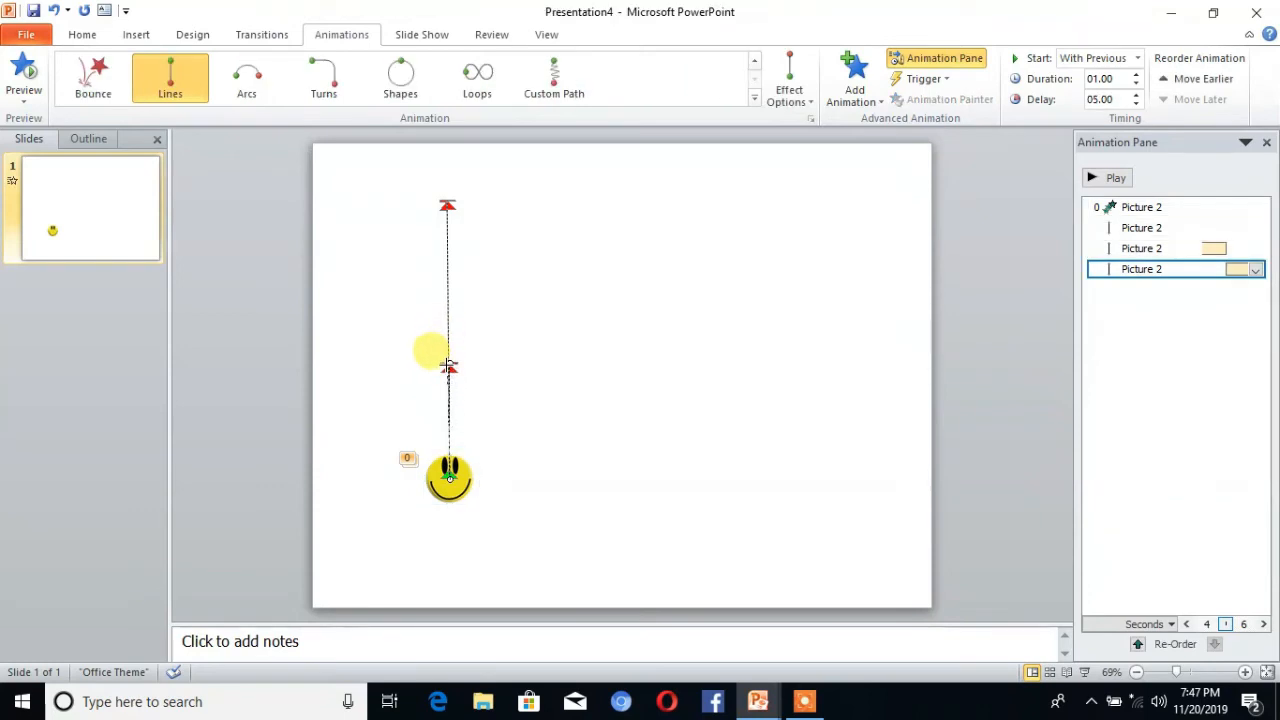
{"action": "left_click", "coordinate": [448, 366]}
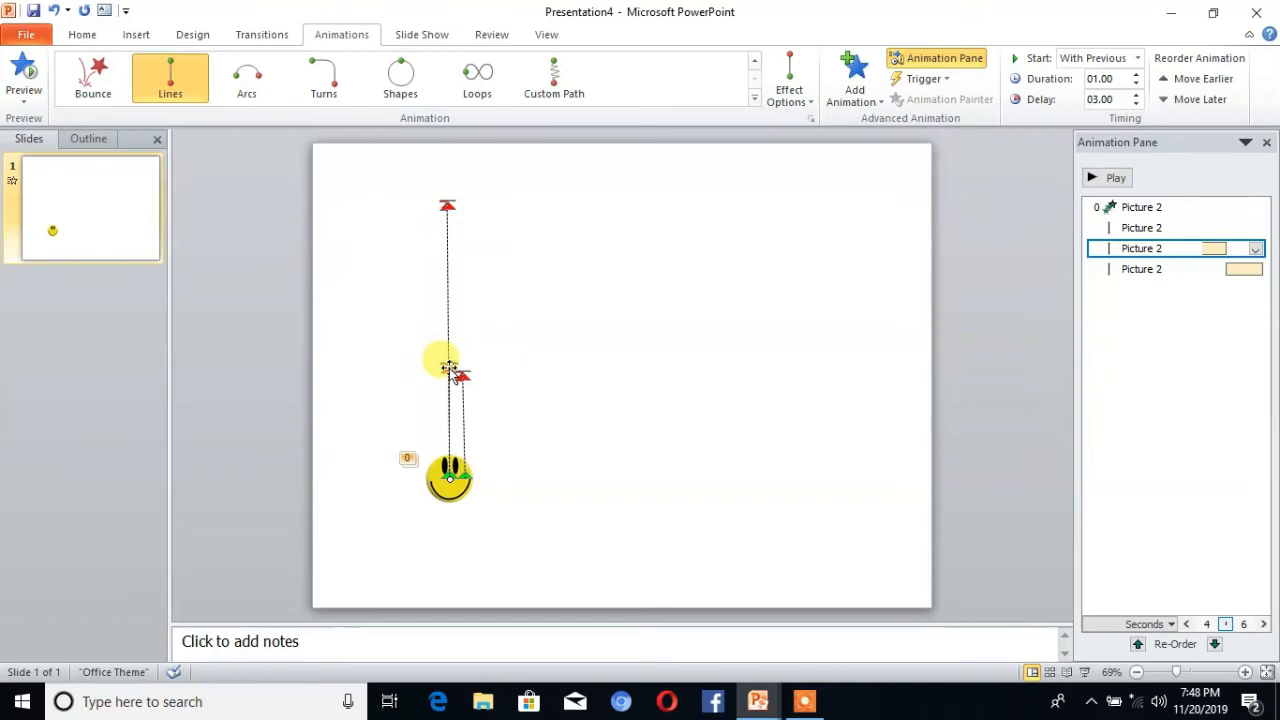
{"action": "left_click_drag", "start_coordinate": [448, 367], "coordinate": [447, 270]}
Line up the third motion path's end above the smiley, raise it to just below the second path's end, and preview the animation
{"action": "left_click", "coordinate": [460, 375]}
{"action": "left_click_drag", "start_coordinate": [460, 375], "coordinate": [448, 377]}
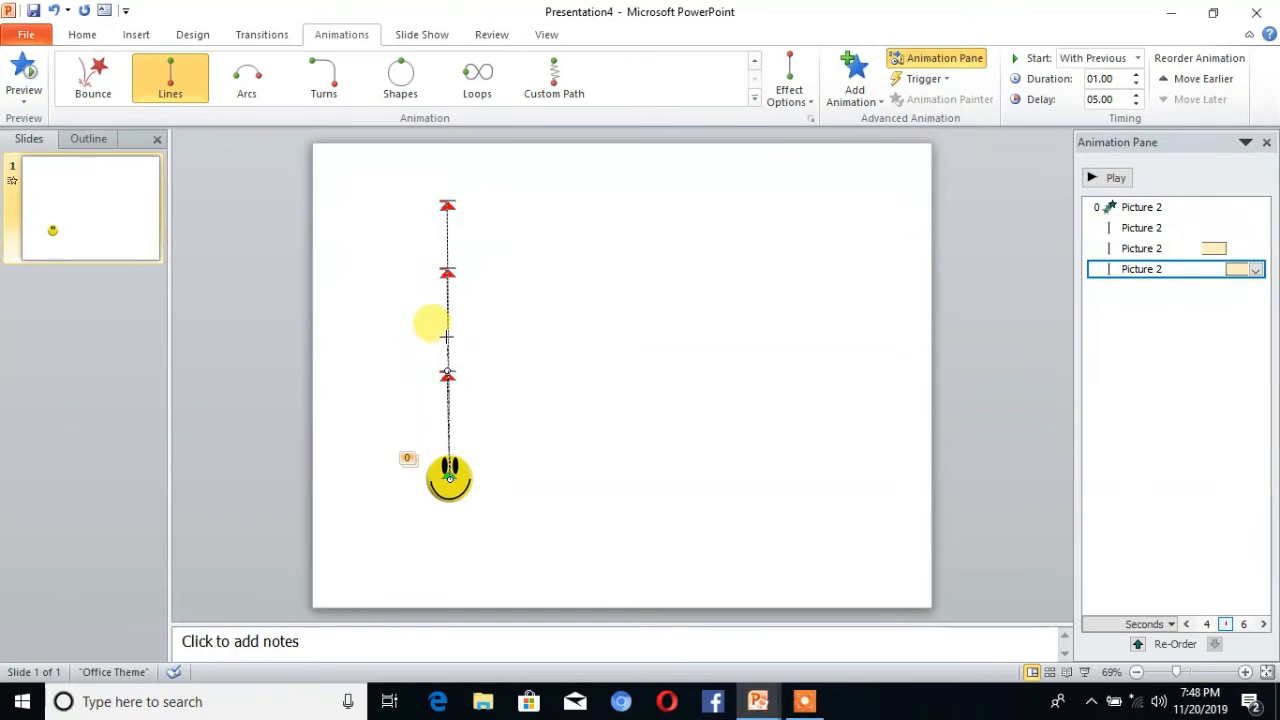
{"action": "left_click_drag", "start_coordinate": [448, 337], "coordinate": [449, 339]}
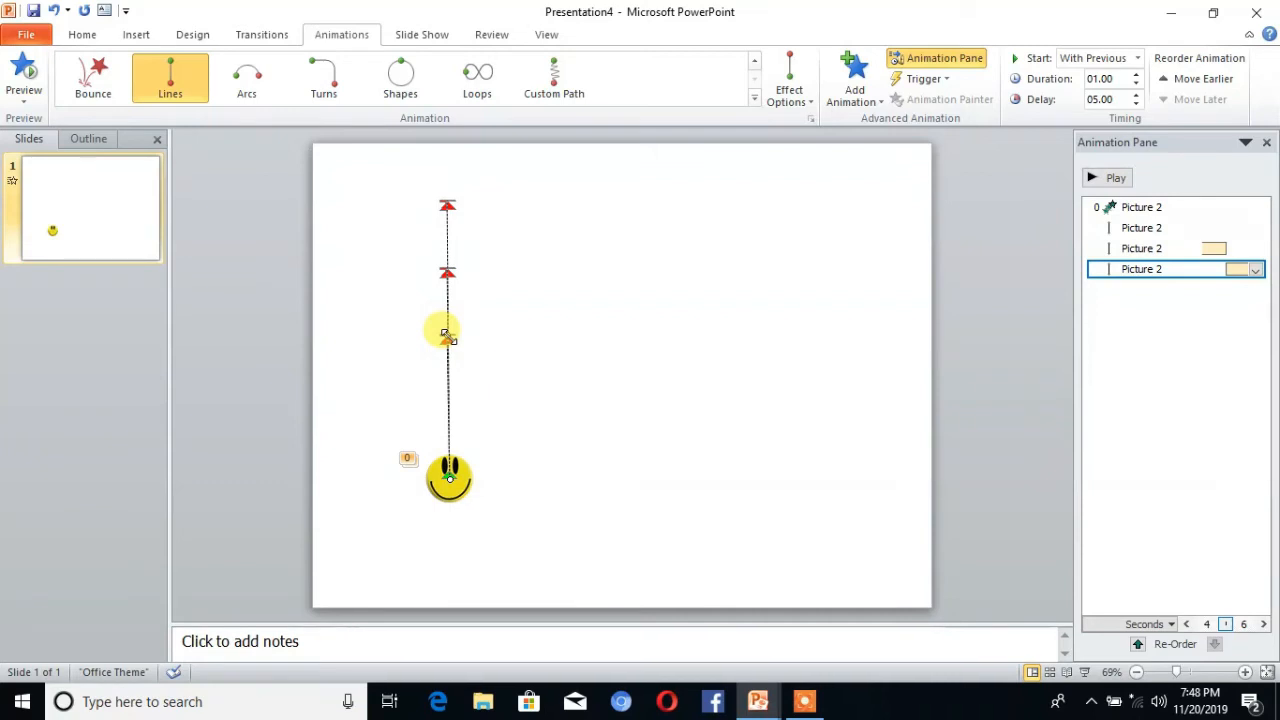
{"action": "left_click", "coordinate": [24, 70]}
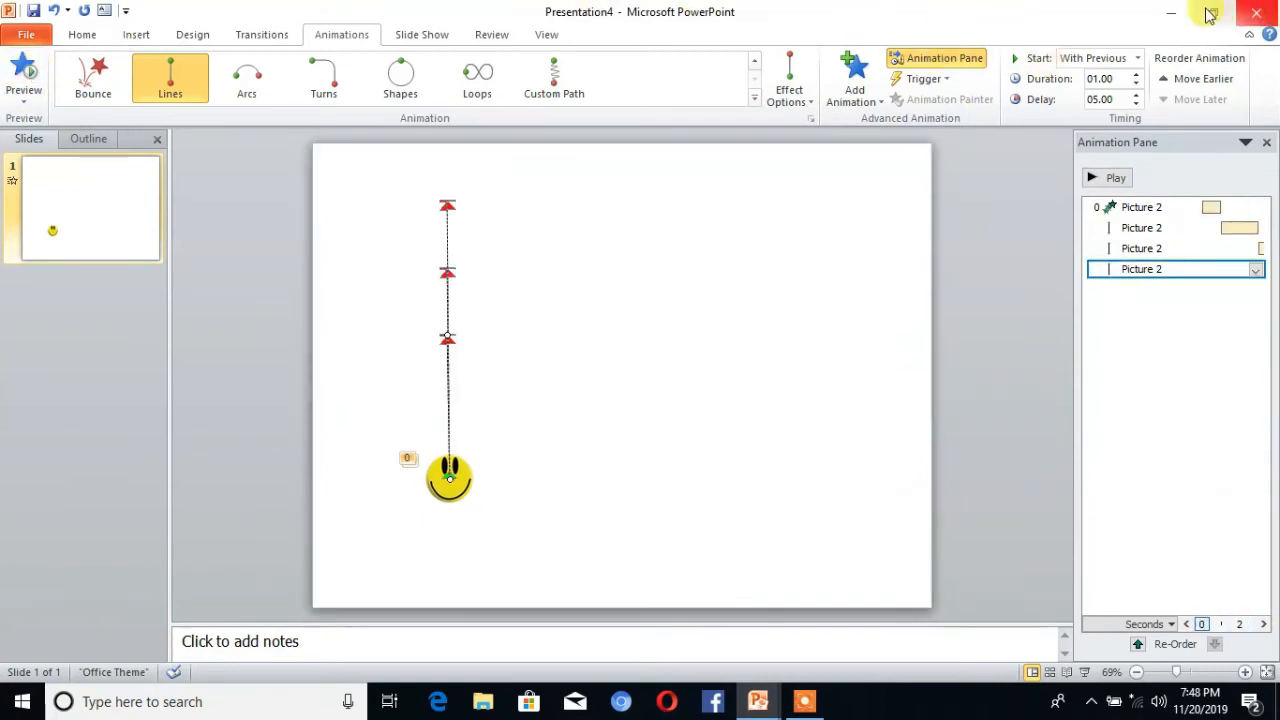
Copy the sunglasses smiley image file 2 from the desktop and paste it onto the PowerPoint slide
{"action": "left_click", "coordinate": [1168, 12]}
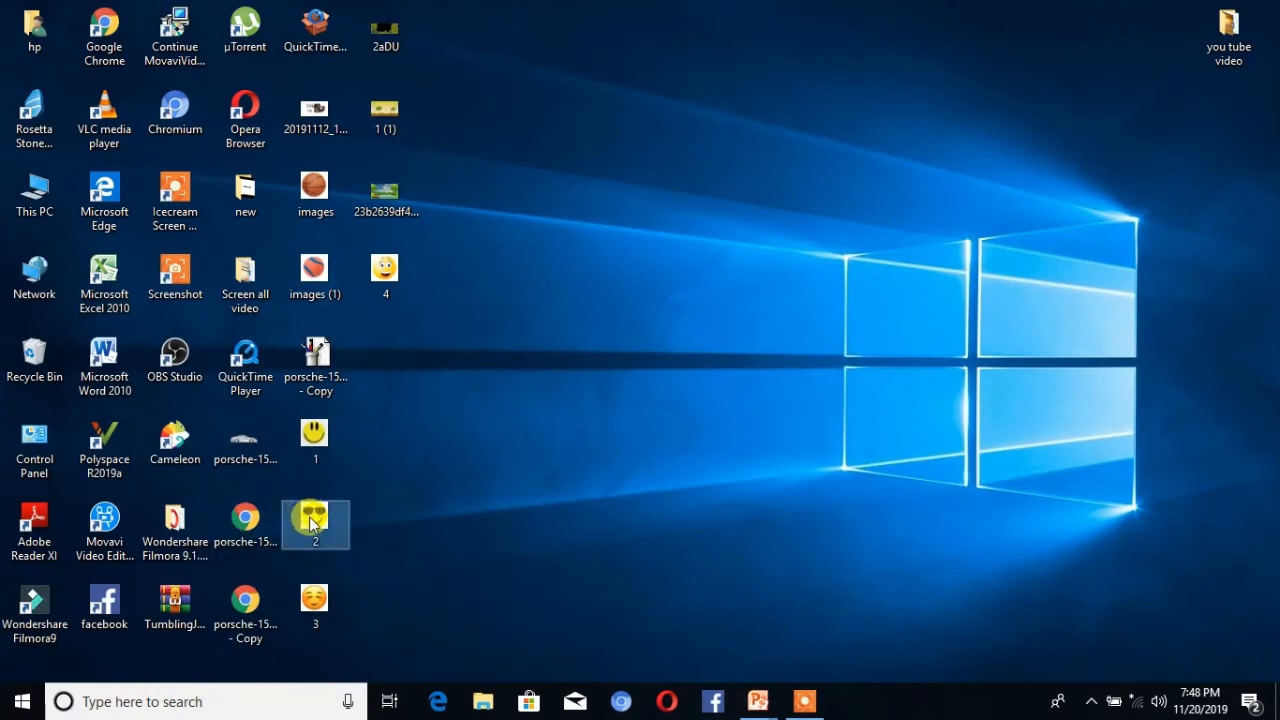
{"action": "left_click_drag", "start_coordinate": [277, 486], "coordinate": [380, 618]}
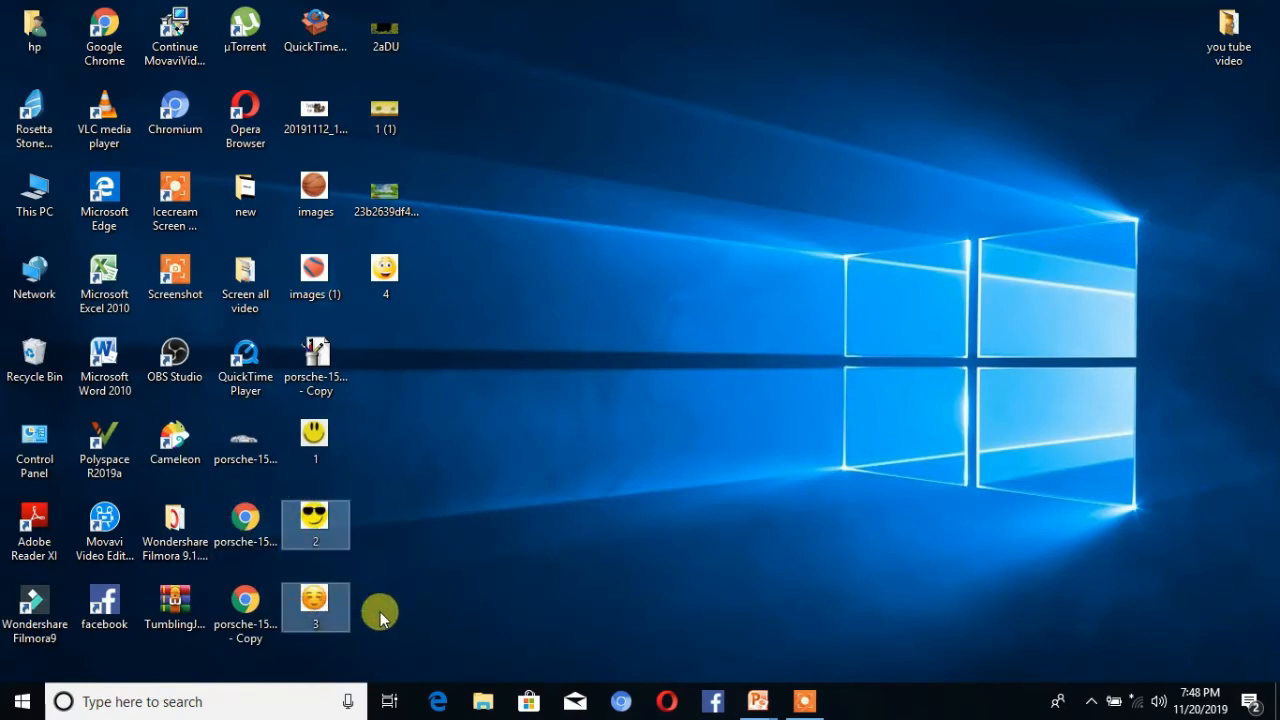
{"action": "left_click", "coordinate": [326, 520]}
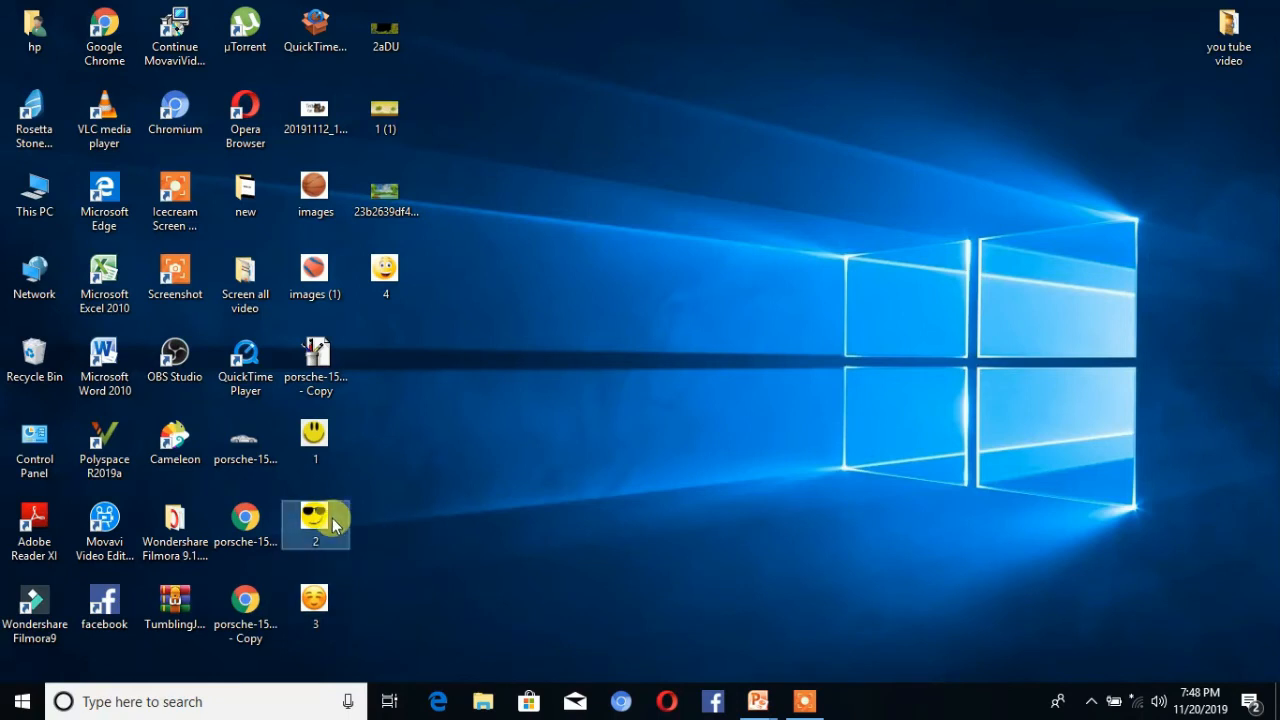
{"action": "left_click", "coordinate": [762, 698]}
{"action": "left_click", "coordinate": [833, 612]}
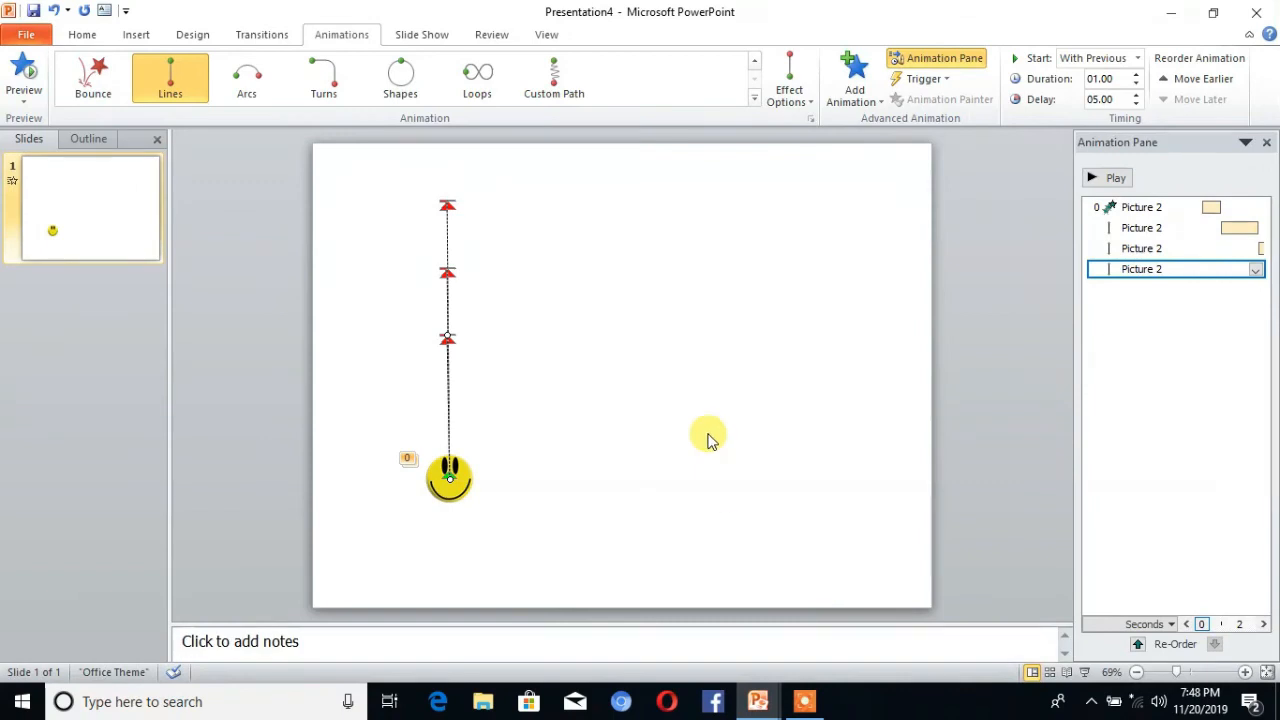
{"action": "key", "text": "ctrl+v"}
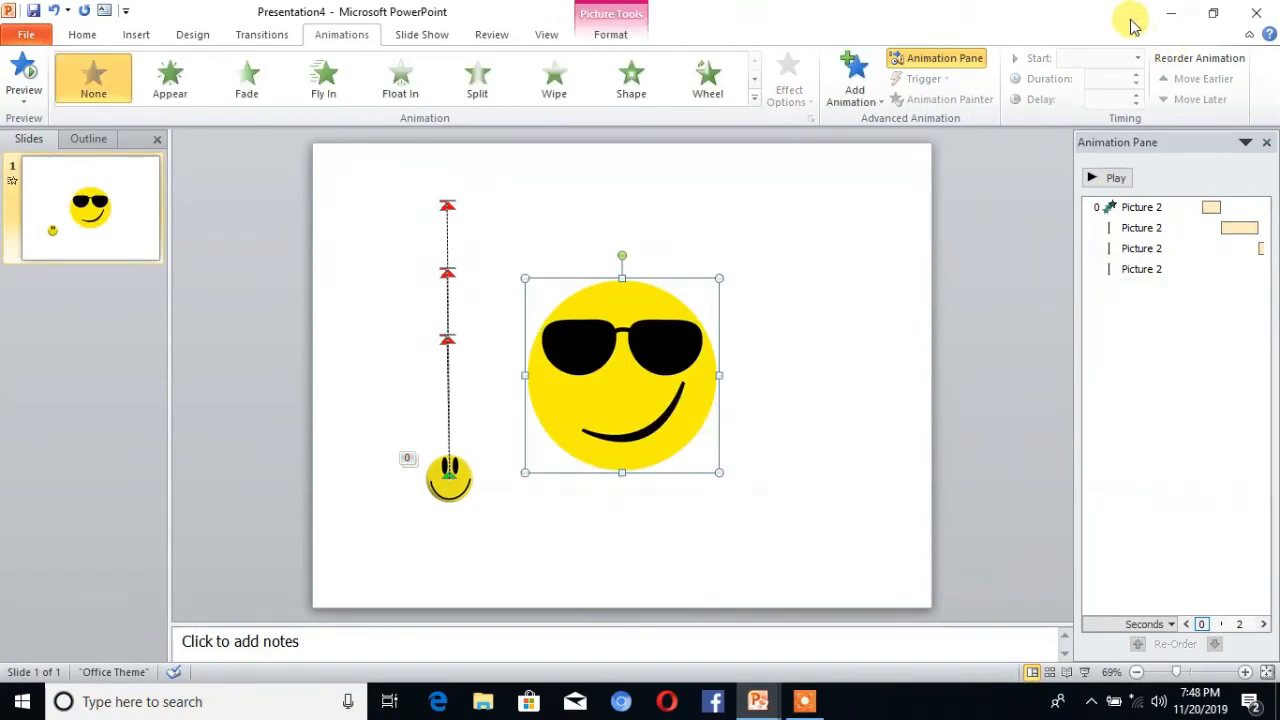
Copy the laughing smiley image file 4 from the desktop and paste it onto the PowerPoint slide
{"action": "left_click", "coordinate": [1177, 14]}
{"action": "left_click", "coordinate": [403, 262]}
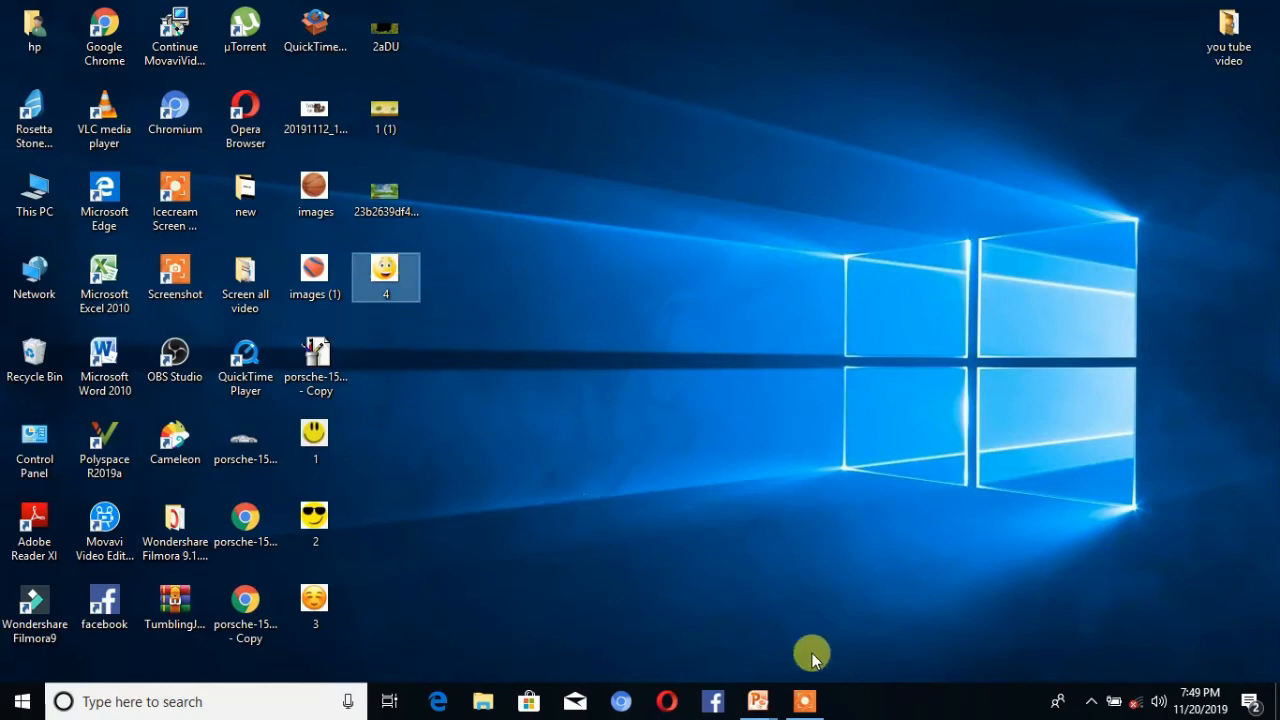
{"action": "left_click", "coordinate": [755, 700]}
{"action": "left_click", "coordinate": [806, 655]}
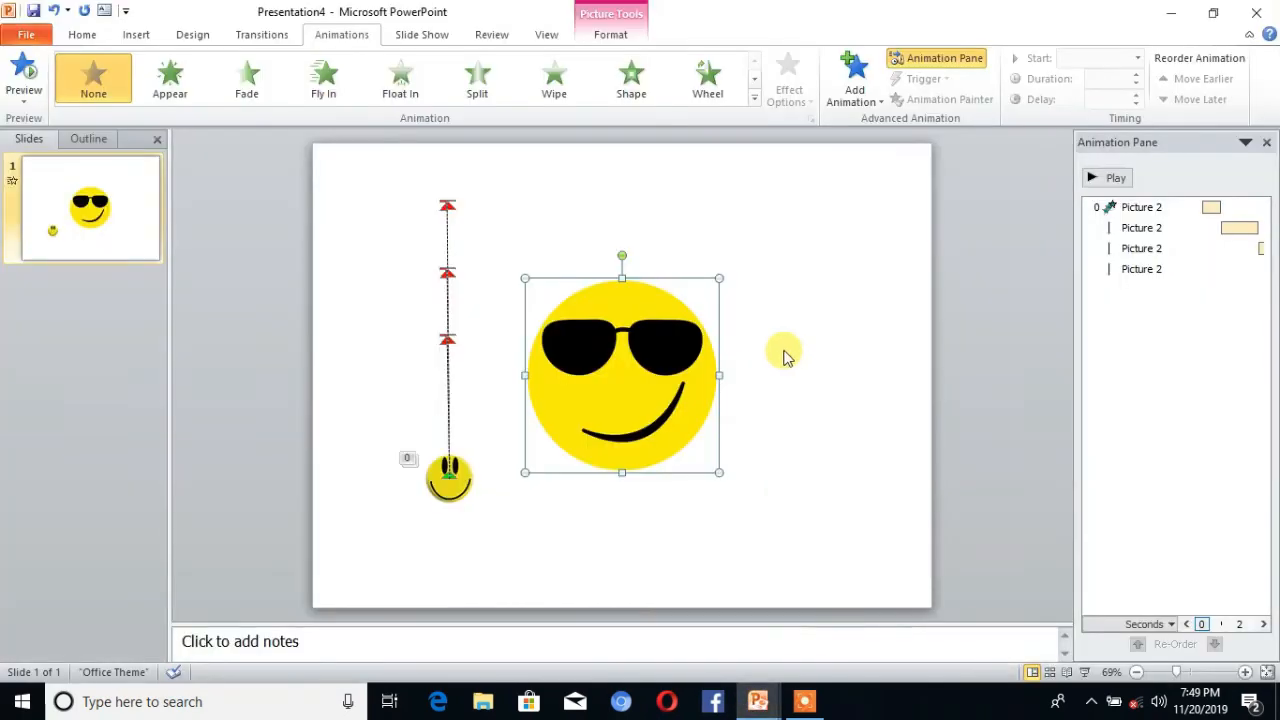
{"action": "left_click", "coordinate": [788, 351]}
{"action": "key", "text": "ctrl+v"}
Shrink the sunglasses smiley to about 1.07" and the laughing smiley to about 1.19", and place both in a row beside the first smiley
{"action": "left_click_drag", "start_coordinate": [608, 366], "coordinate": [773, 343]}
{"action": "left_click_drag", "start_coordinate": [588, 539], "coordinate": [851, 276]}
{"action": "left_click_drag", "start_coordinate": [898, 198], "coordinate": [765, 450]}
{"action": "left_click", "coordinate": [620, 391]}
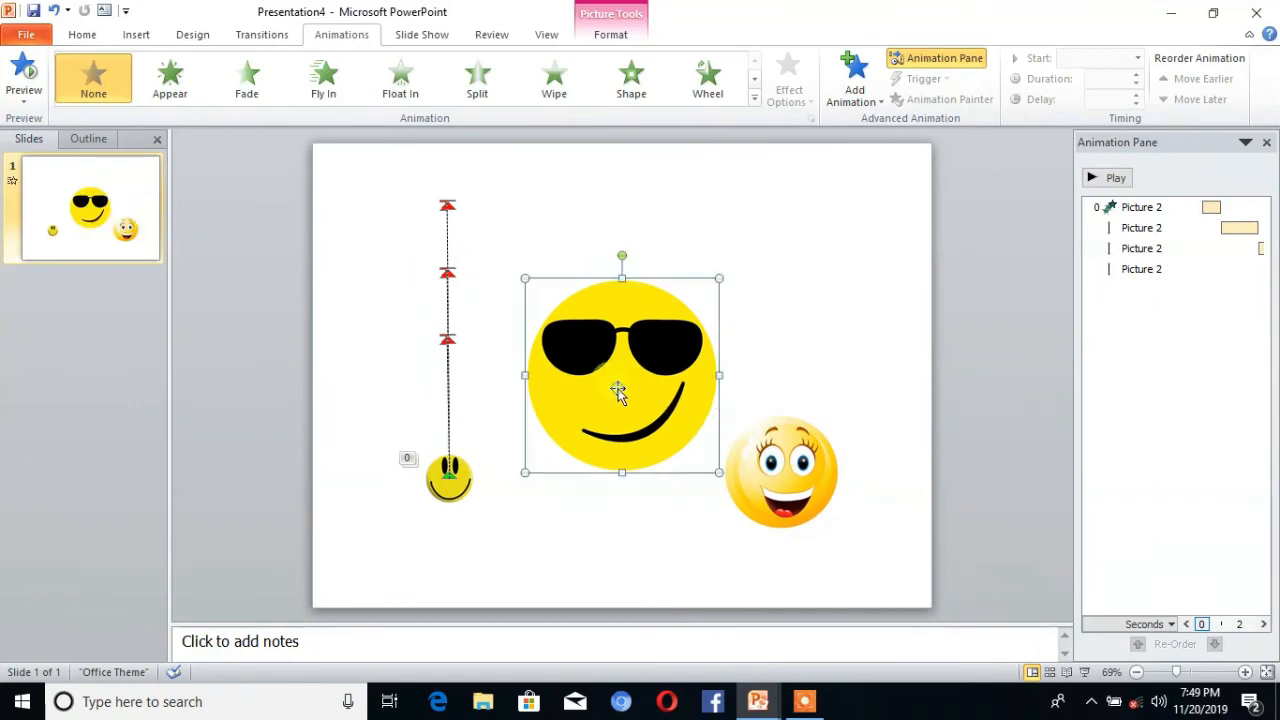
{"action": "left_click_drag", "start_coordinate": [522, 472], "coordinate": [549, 485]}
{"action": "left_click_drag", "start_coordinate": [780, 470], "coordinate": [726, 472]}
{"action": "left_click_drag", "start_coordinate": [668, 535], "coordinate": [617, 474]}
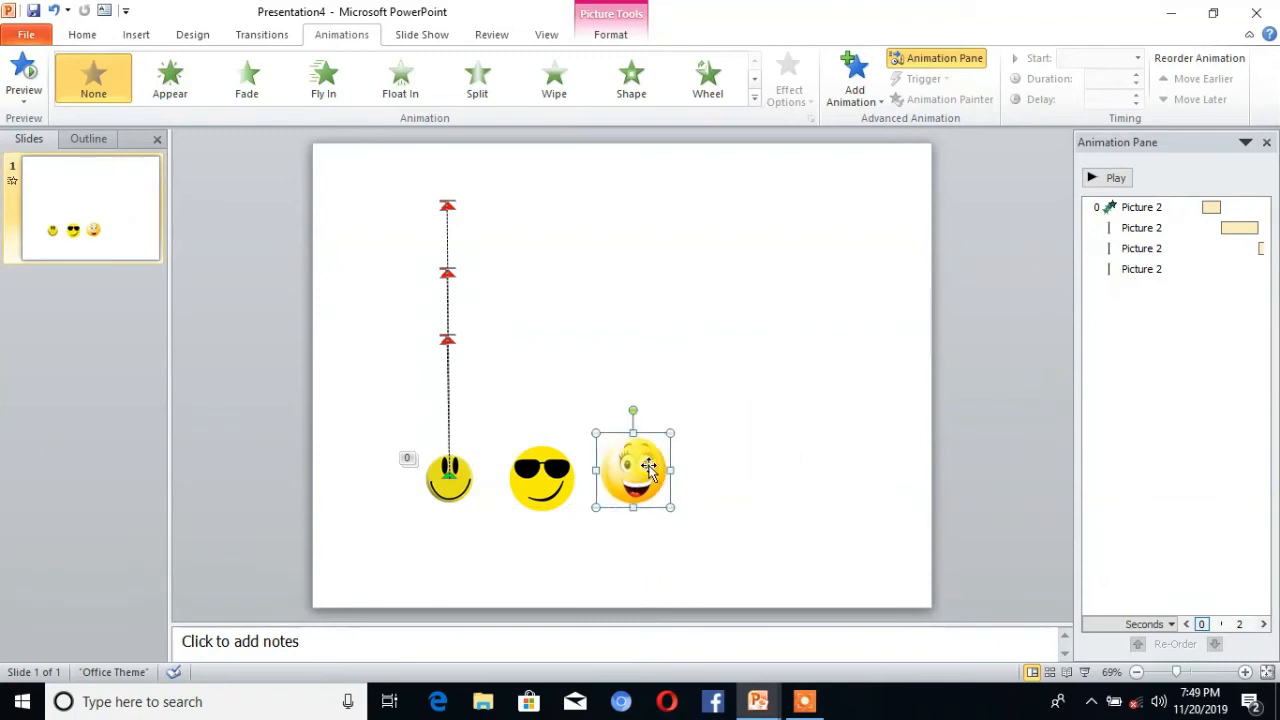
Make the background of the sunglasses smiley transparent with Set Transparent Color
{"action": "left_click", "coordinate": [538, 478]}
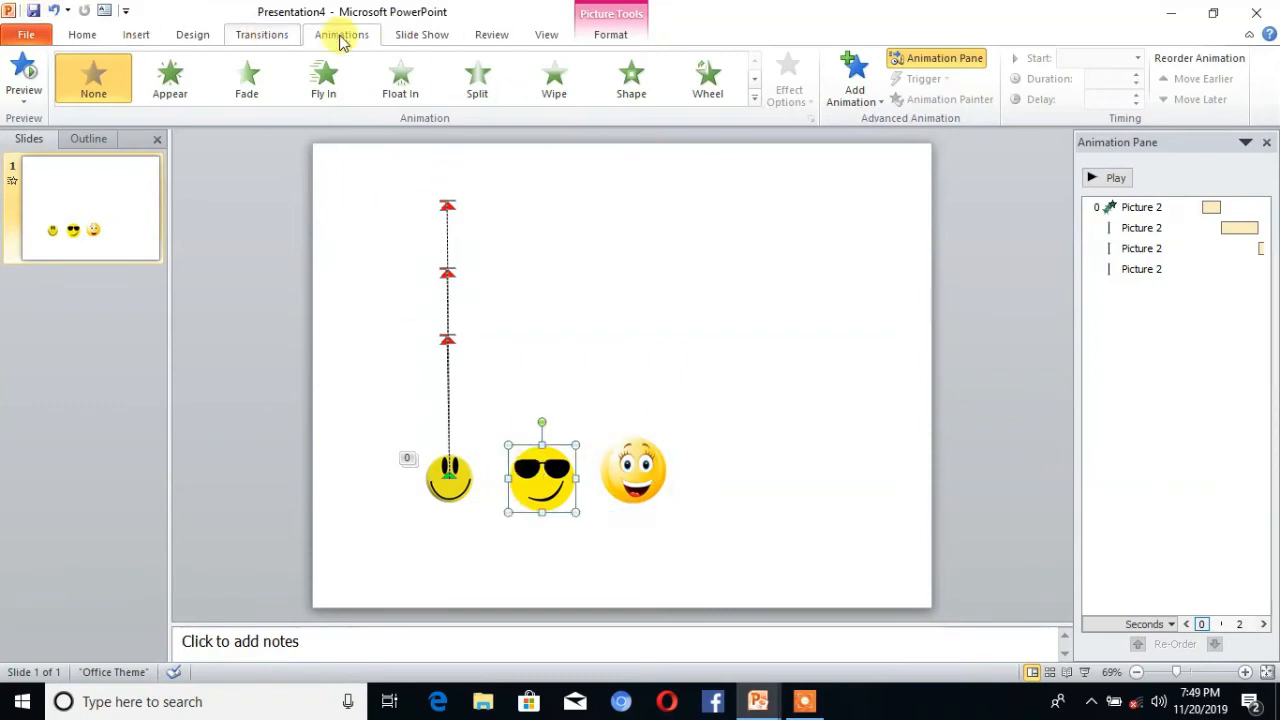
{"action": "left_click", "coordinate": [606, 31]}
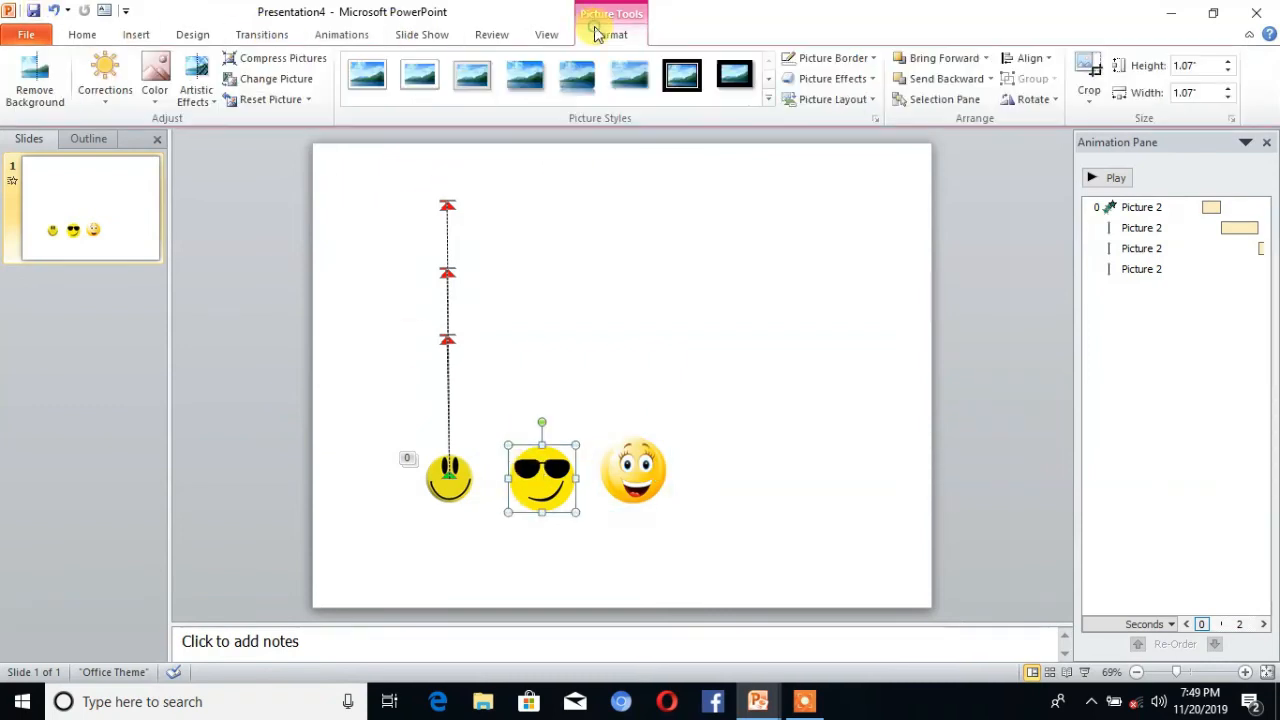
{"action": "left_click", "coordinate": [155, 100]}
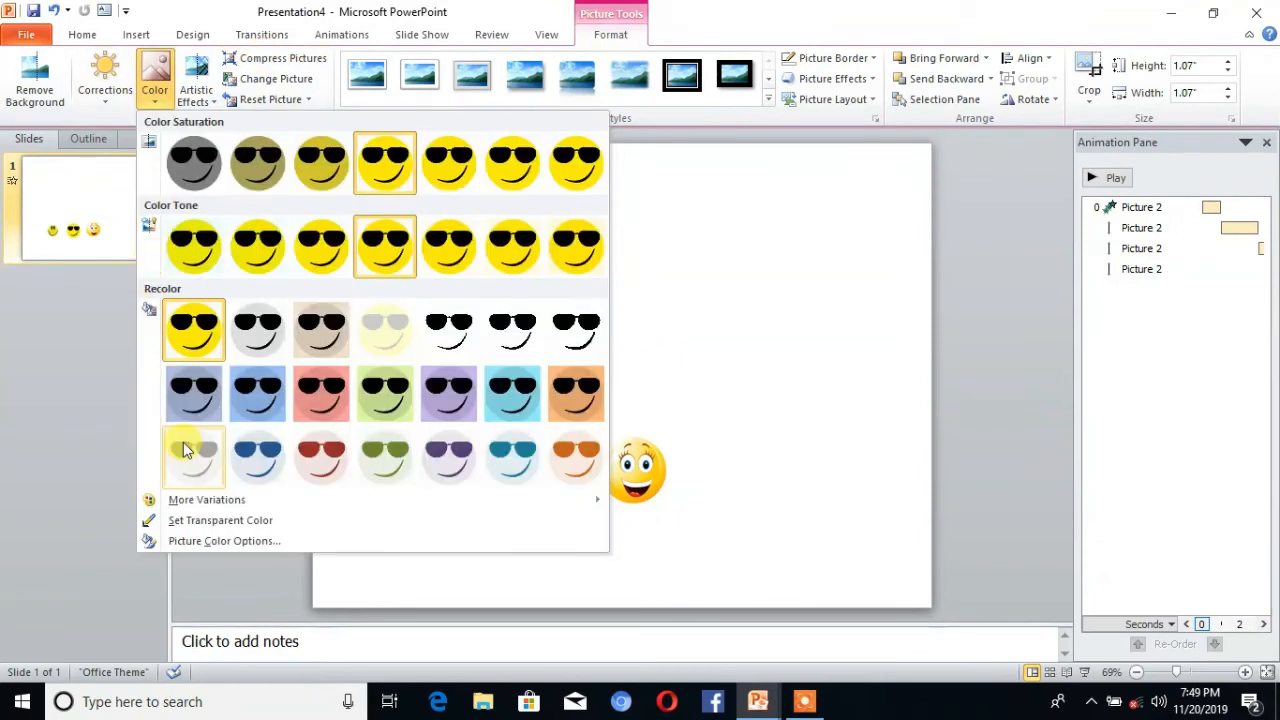
{"action": "left_click", "coordinate": [207, 520]}
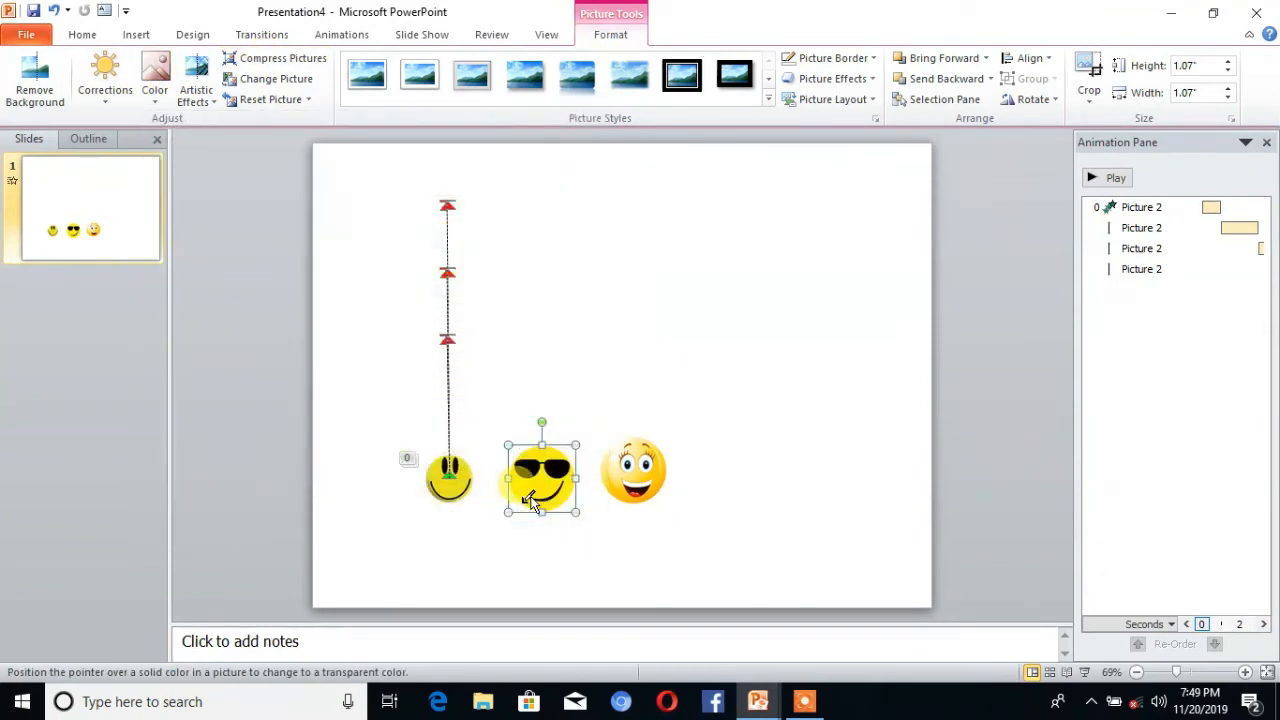
{"action": "left_click", "coordinate": [518, 497]}
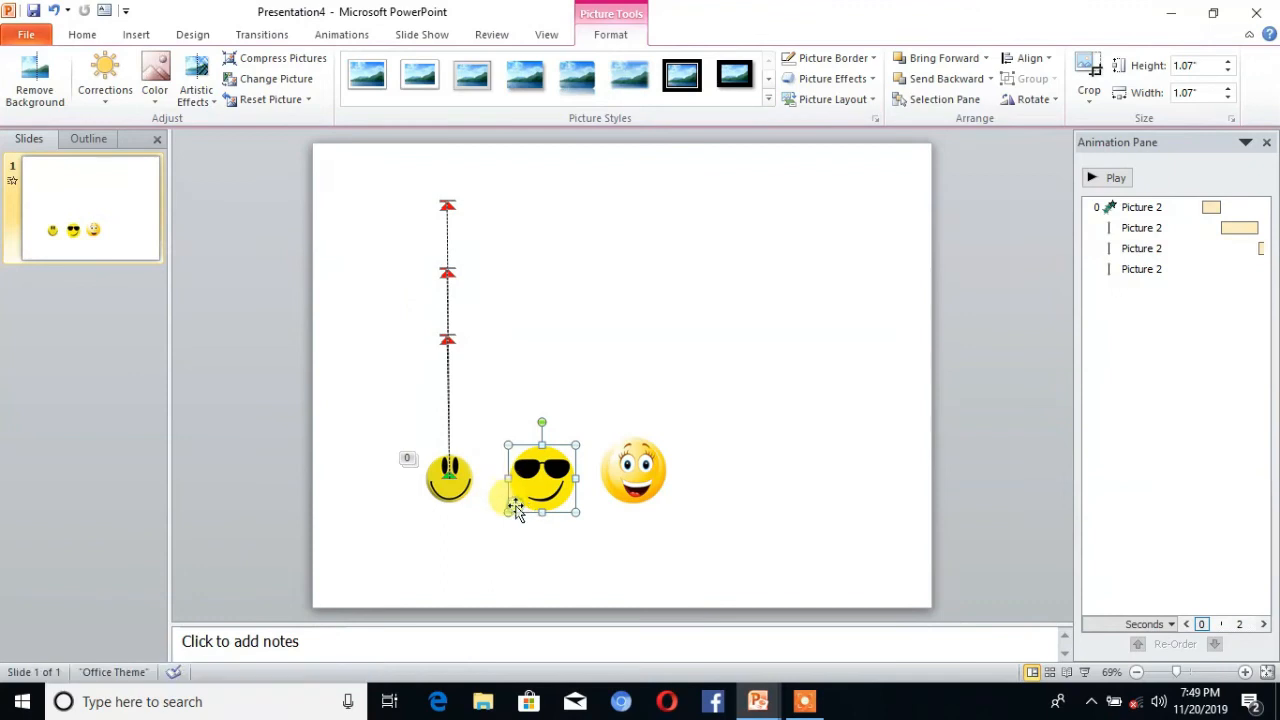
Make the background of the laughing smiley transparent with Set Transparent Color, and deselect the picture
{"action": "left_click", "coordinate": [632, 476]}
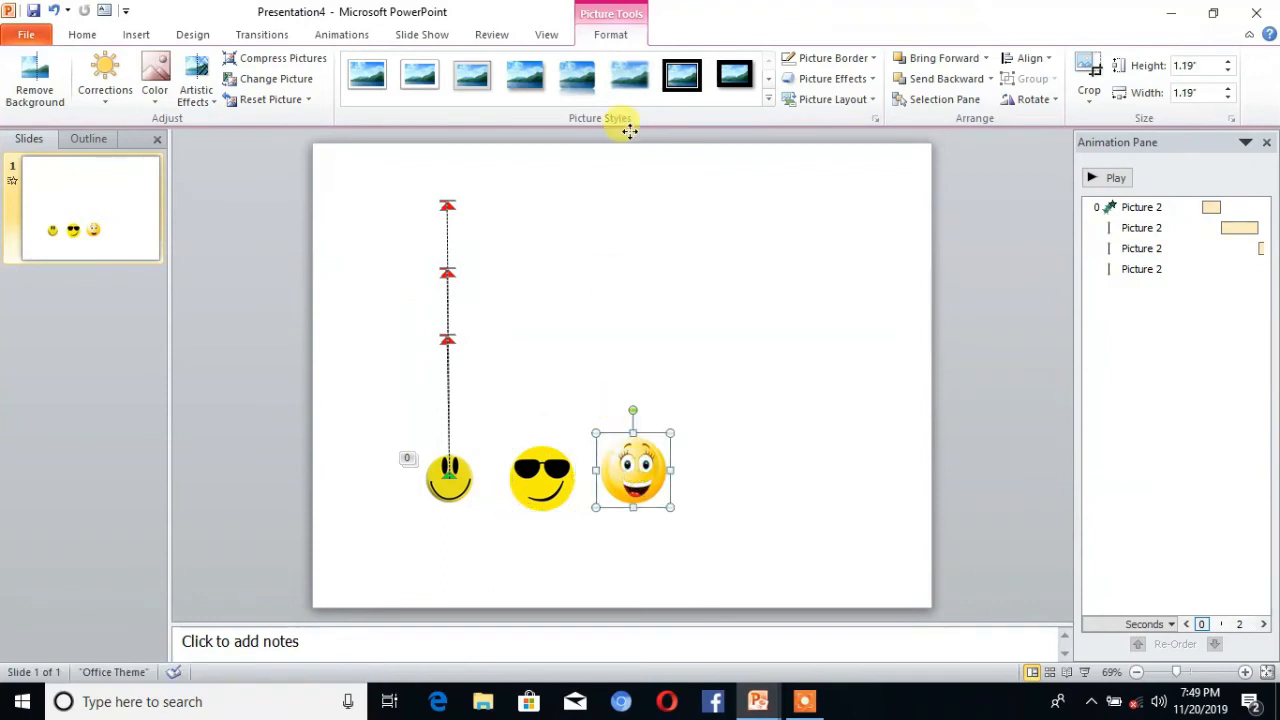
{"action": "left_click", "coordinate": [153, 93]}
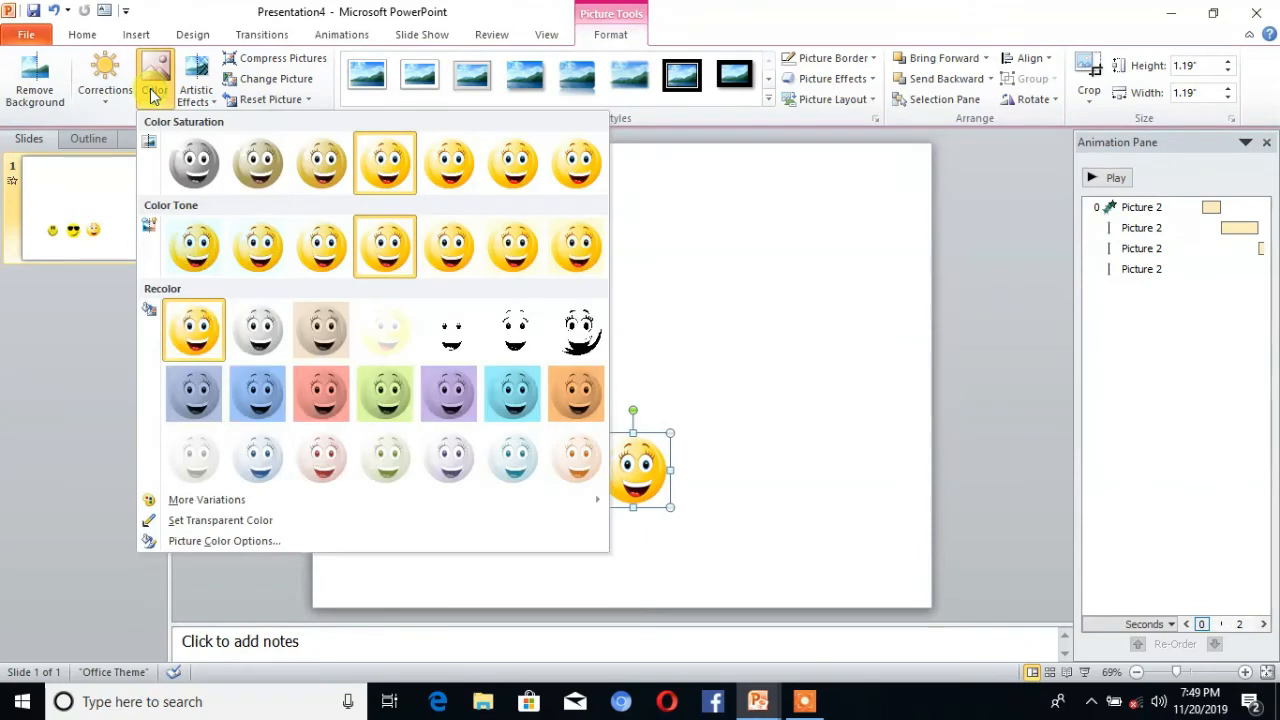
{"action": "left_click", "coordinate": [228, 520]}
{"action": "left_click", "coordinate": [611, 501]}
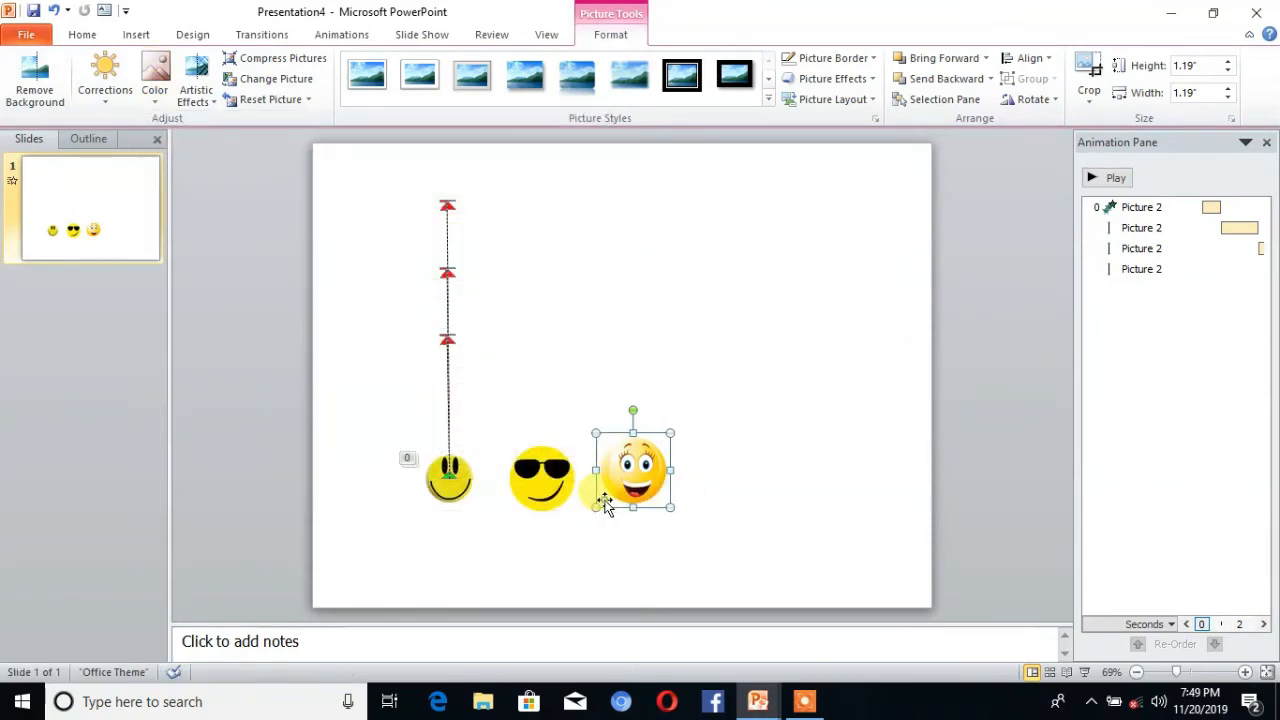
{"action": "left_click", "coordinate": [683, 429]}
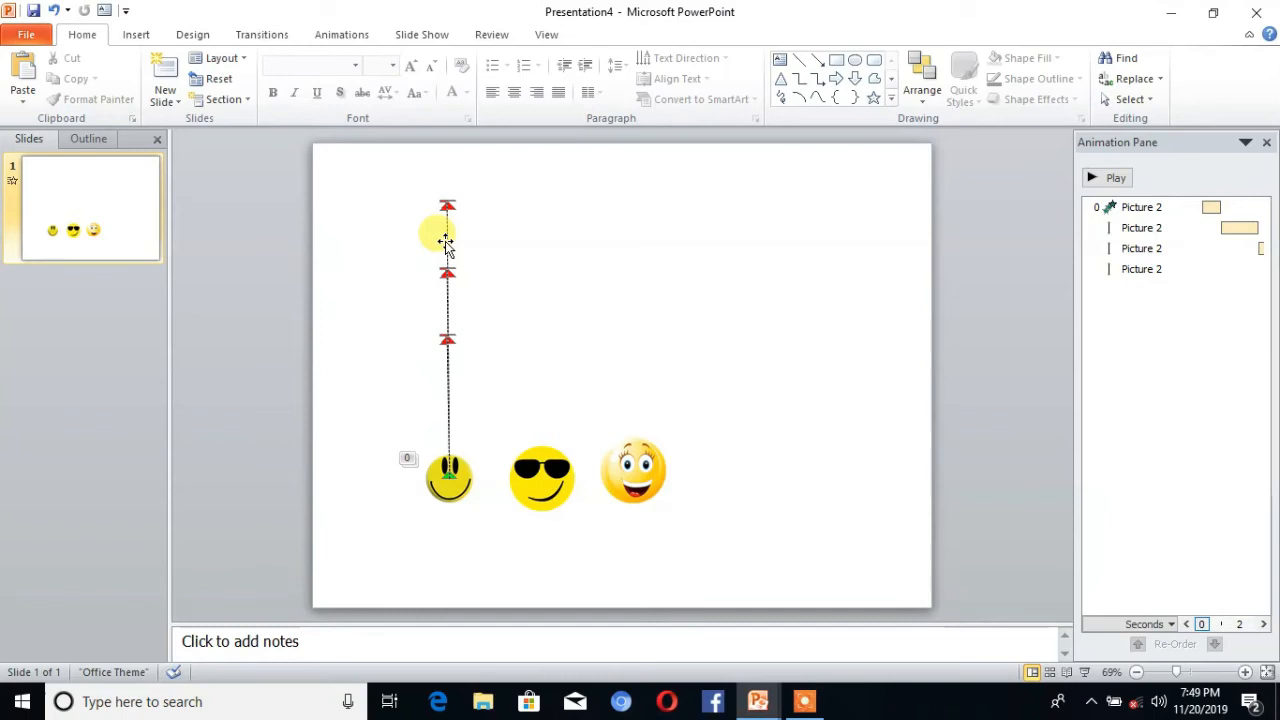
Copy all of the first smiley's animations to the sunglasses smiley with Animation Painter
{"action": "left_click", "coordinate": [331, 40]}
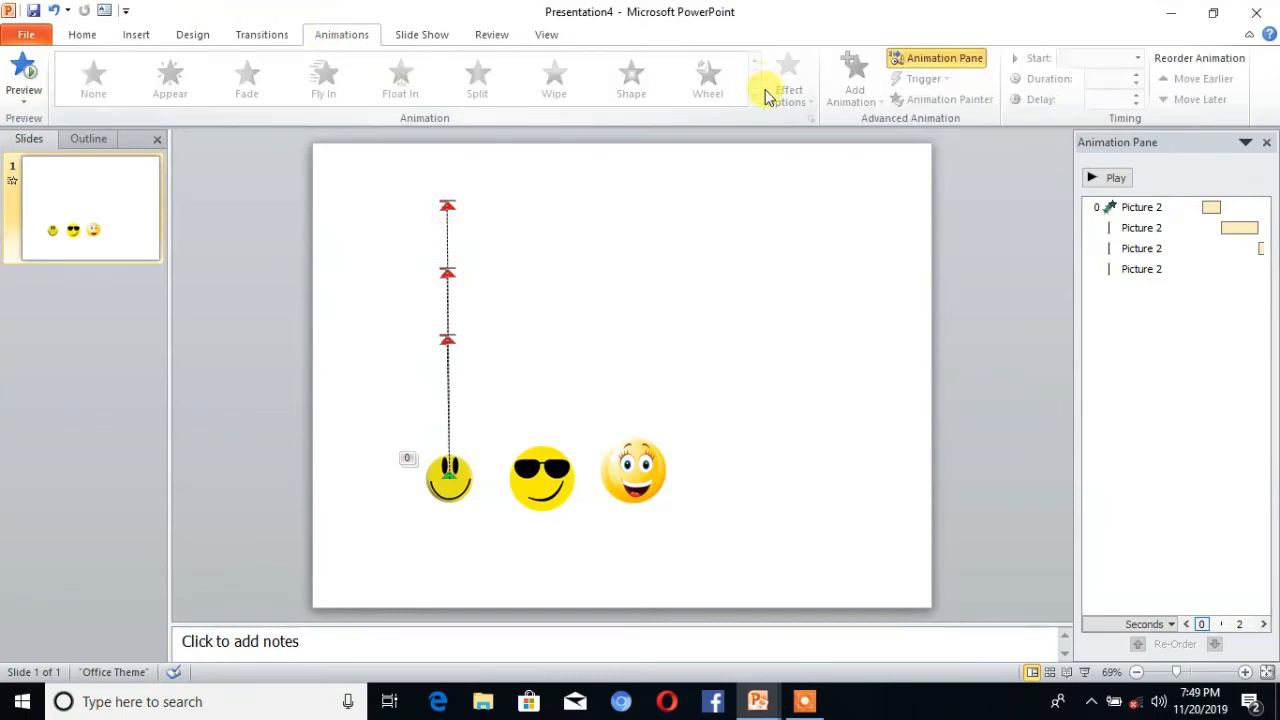
{"action": "left_click", "coordinate": [449, 493]}
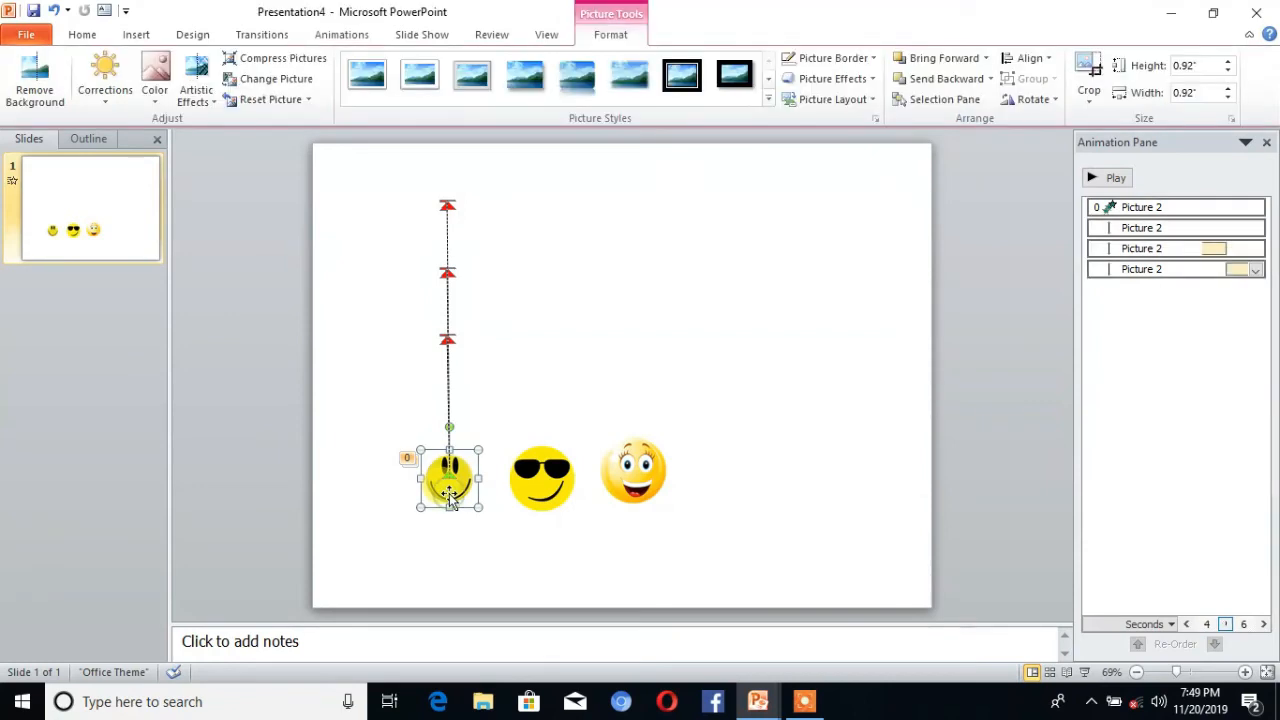
{"action": "left_click", "coordinate": [345, 35]}
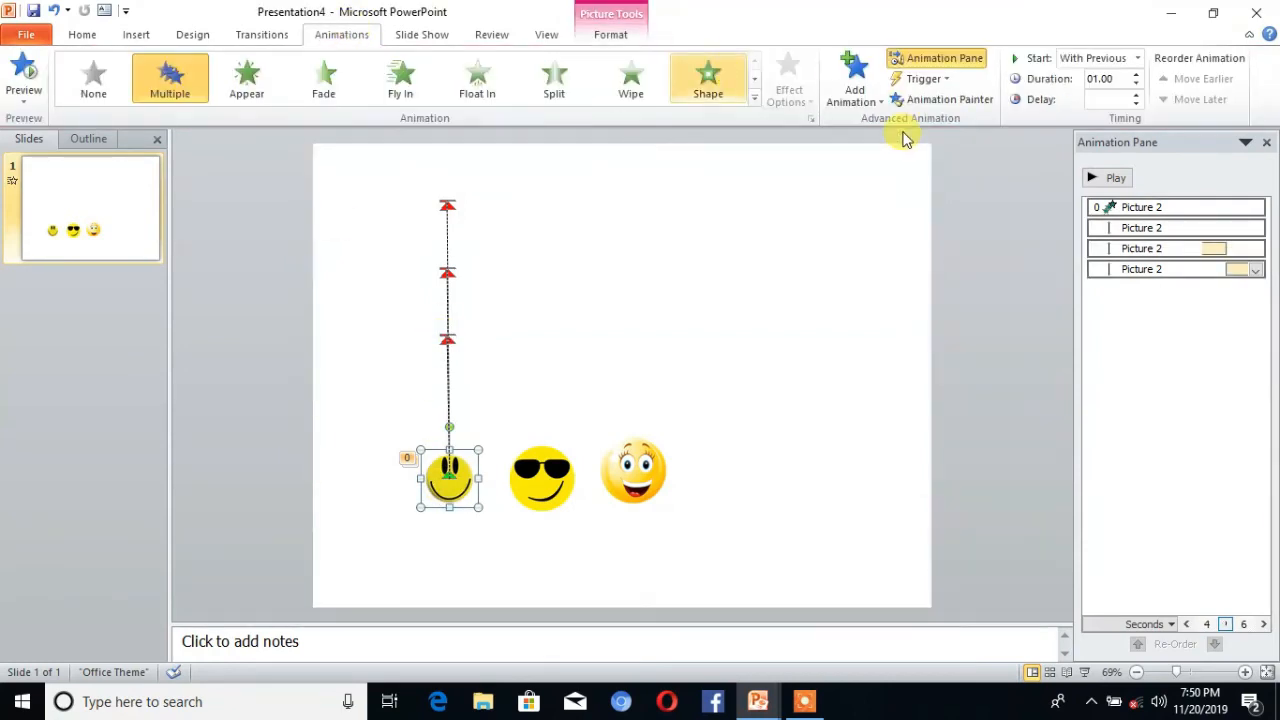
{"action": "left_click", "coordinate": [967, 106]}
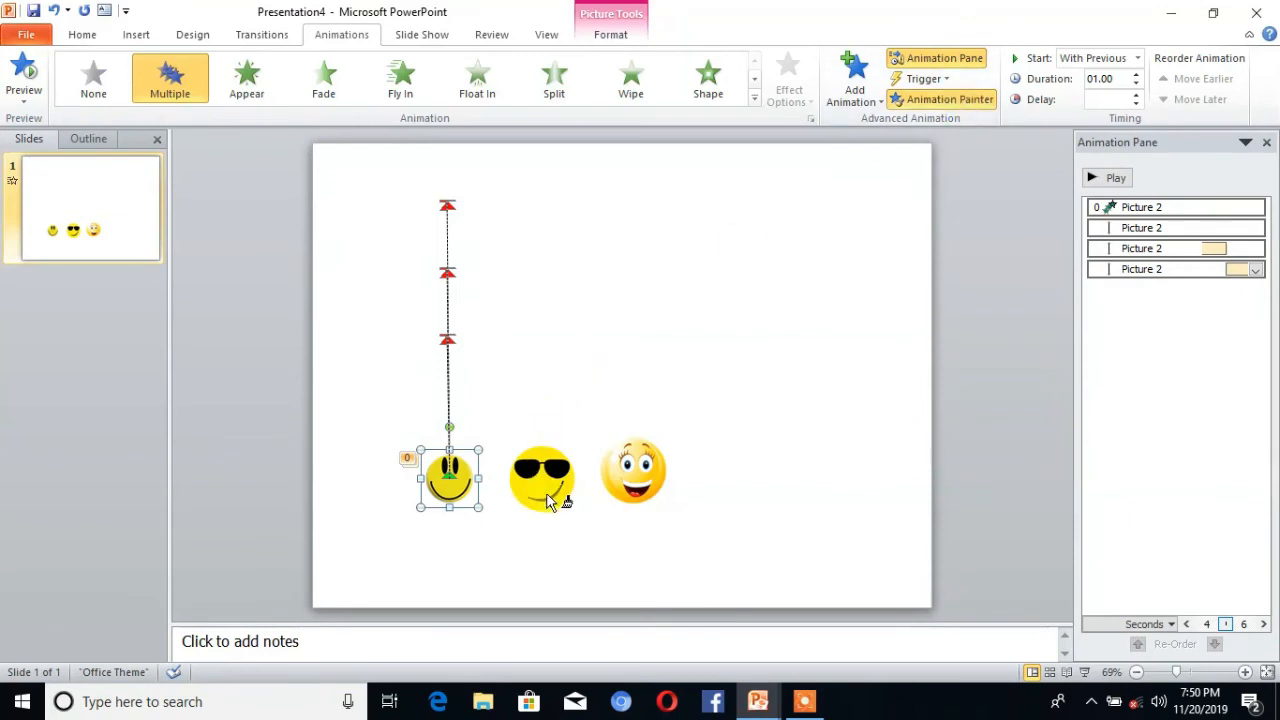
{"action": "left_click", "coordinate": [546, 482]}
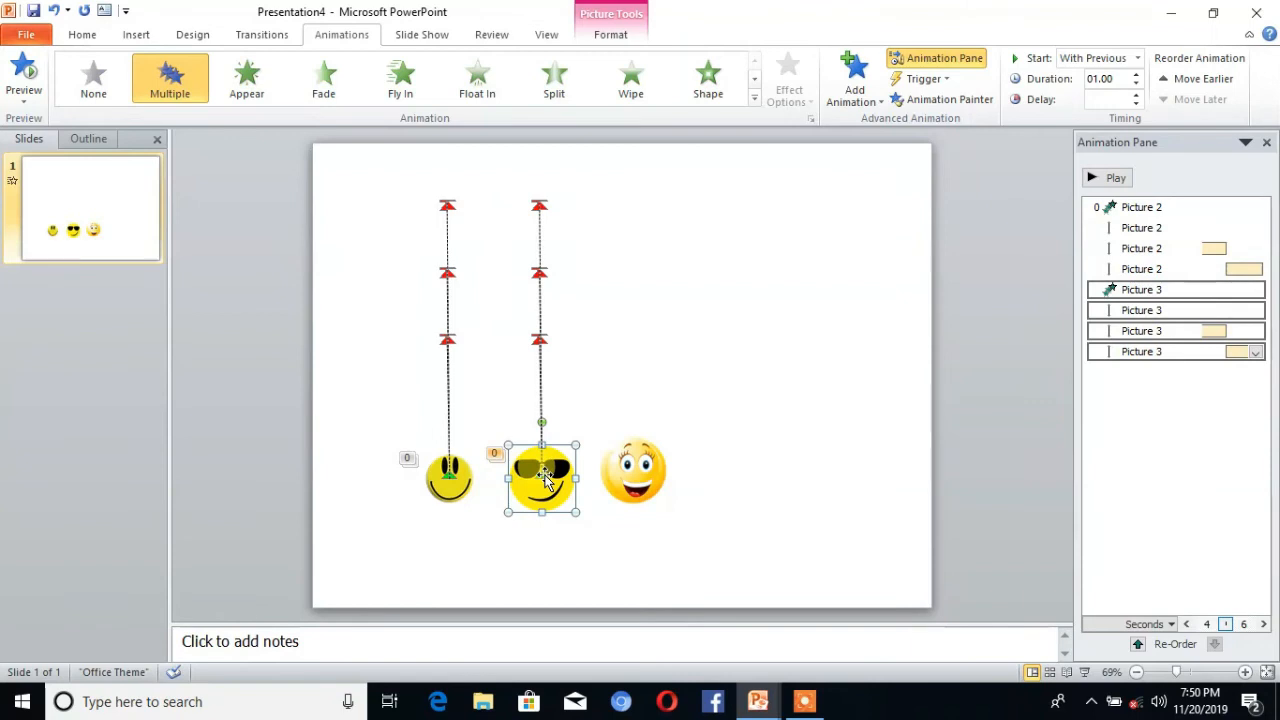
Copy all of the first smiley's animations to the laughing smiley with Animation Painter
{"action": "left_click", "coordinate": [629, 482]}
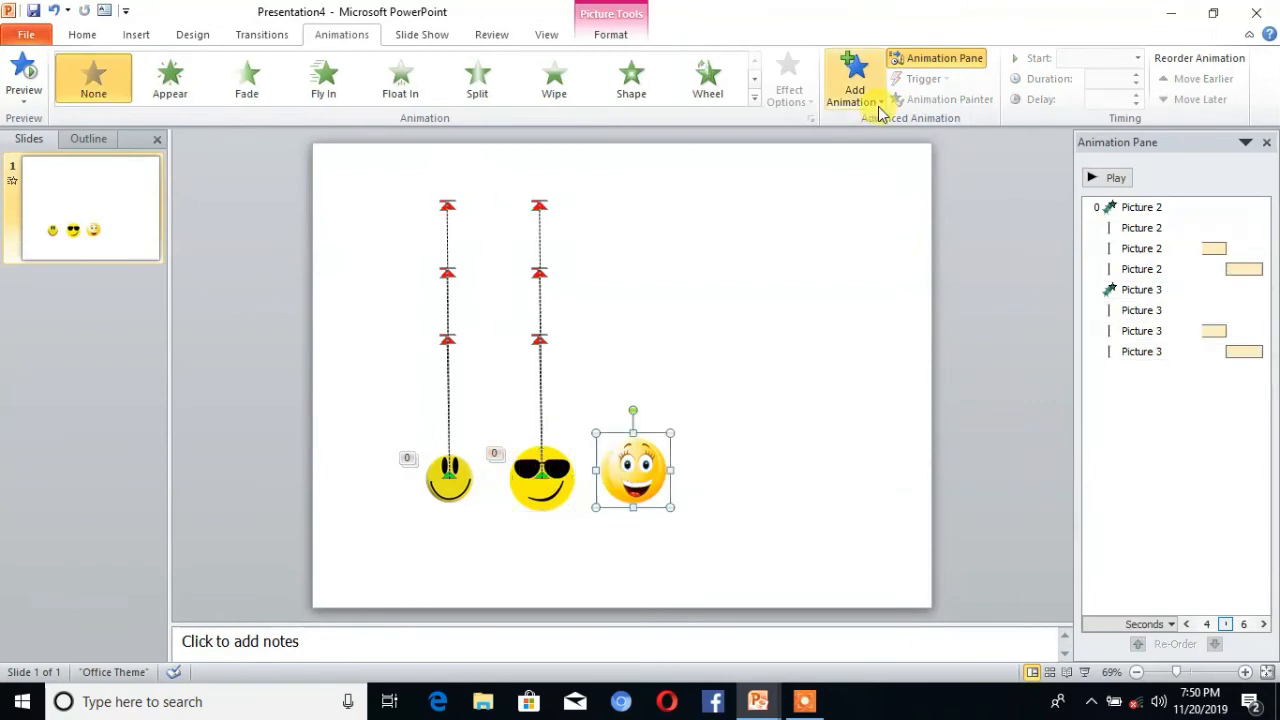
{"action": "left_click", "coordinate": [448, 482]}
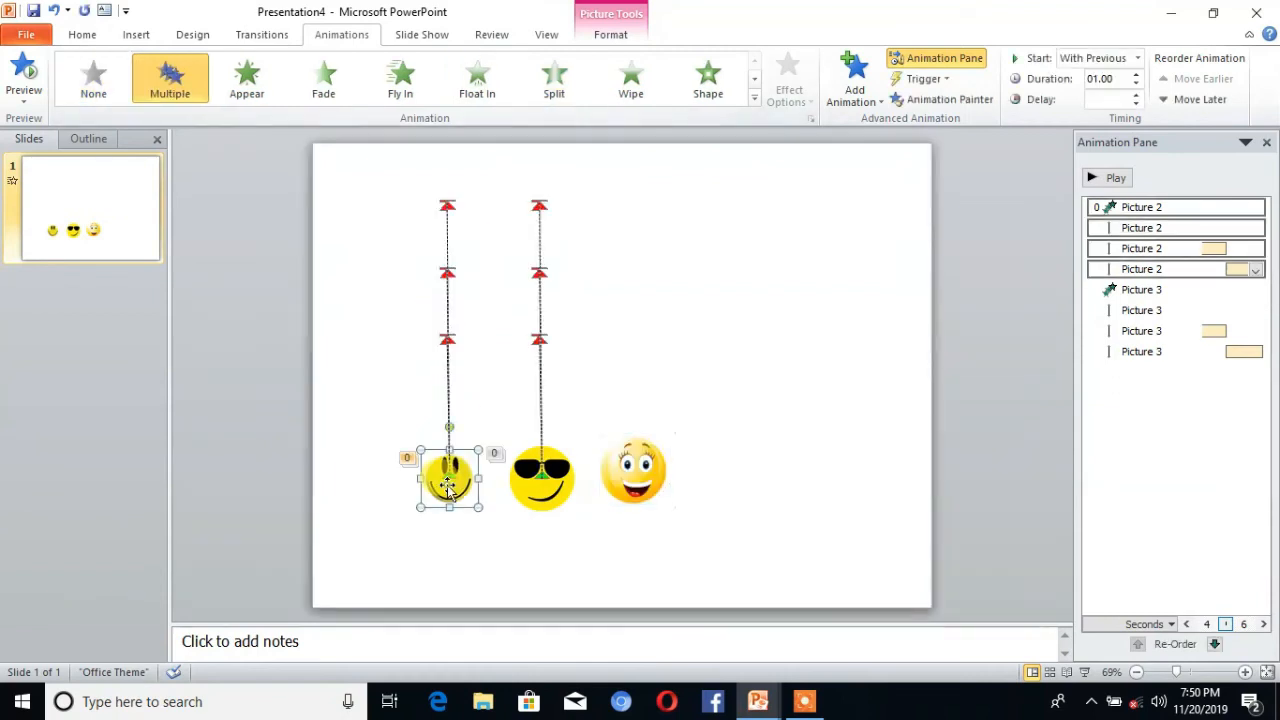
{"action": "left_click", "coordinate": [935, 104]}
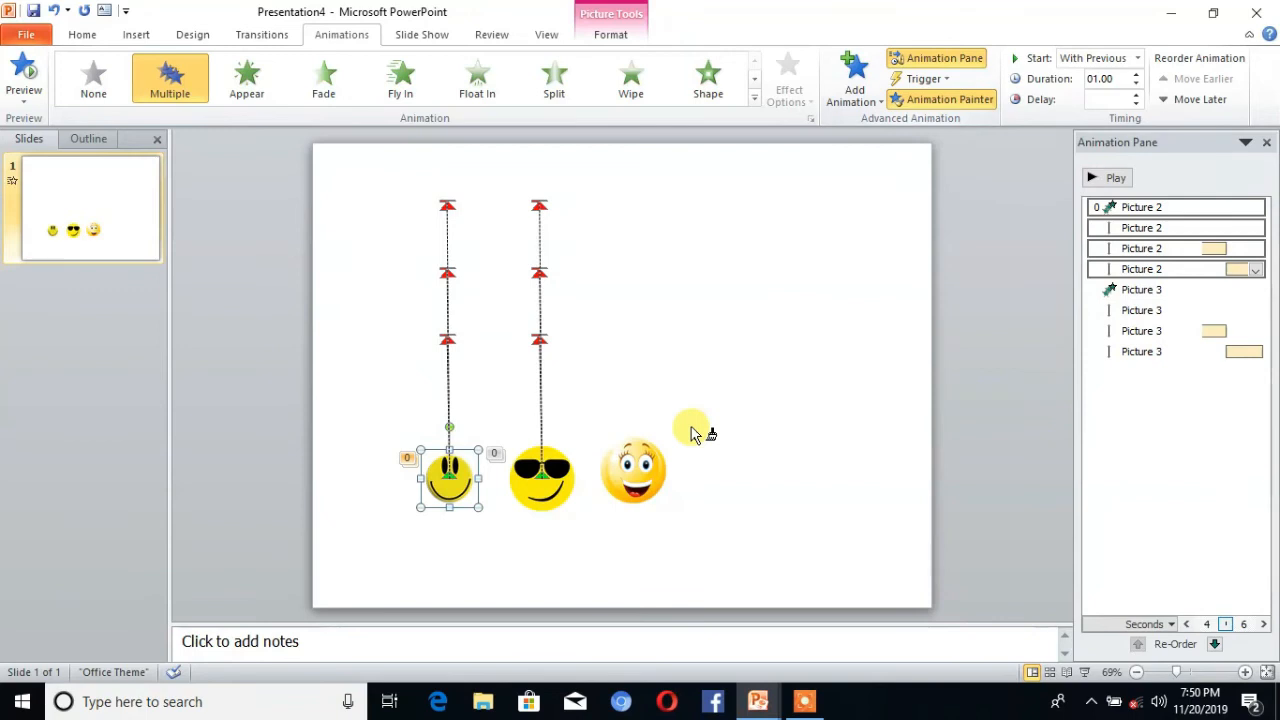
{"action": "left_click", "coordinate": [639, 479]}
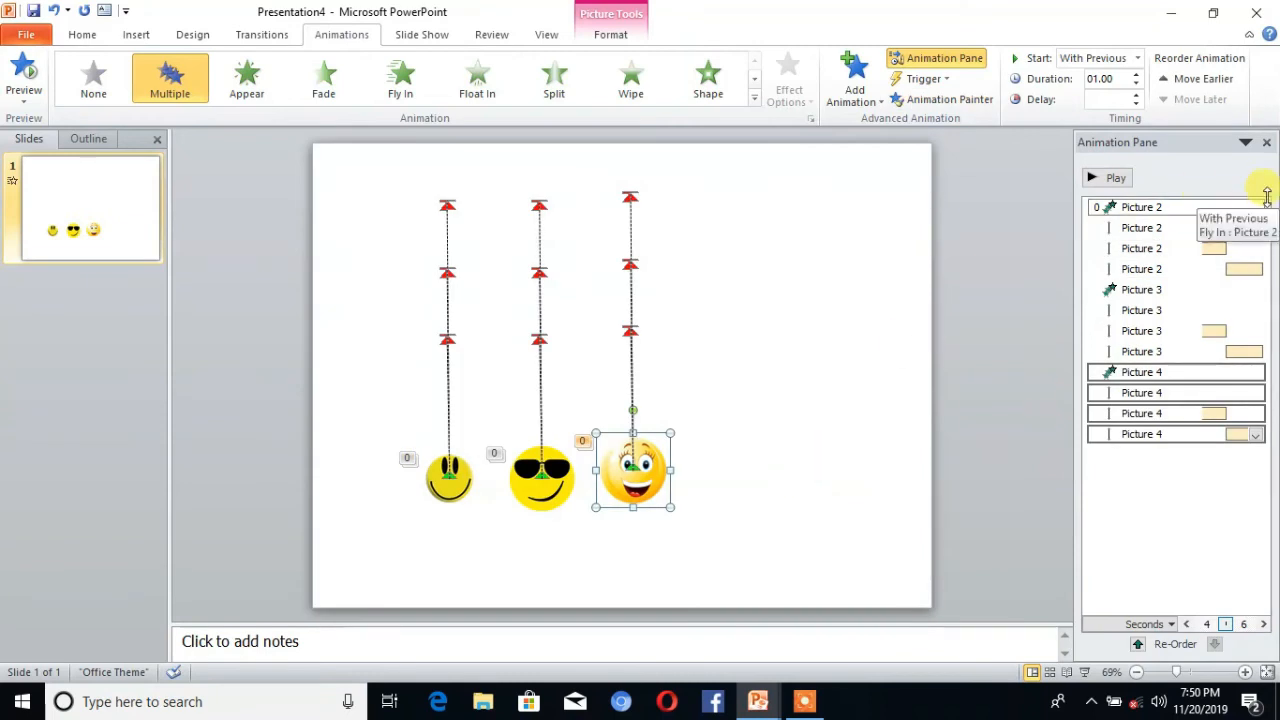
Copy the landscape picture whose name starts with 23b2639df4 from the desktop and paste it onto the PowerPoint slide
{"action": "left_click", "coordinate": [1172, 12]}
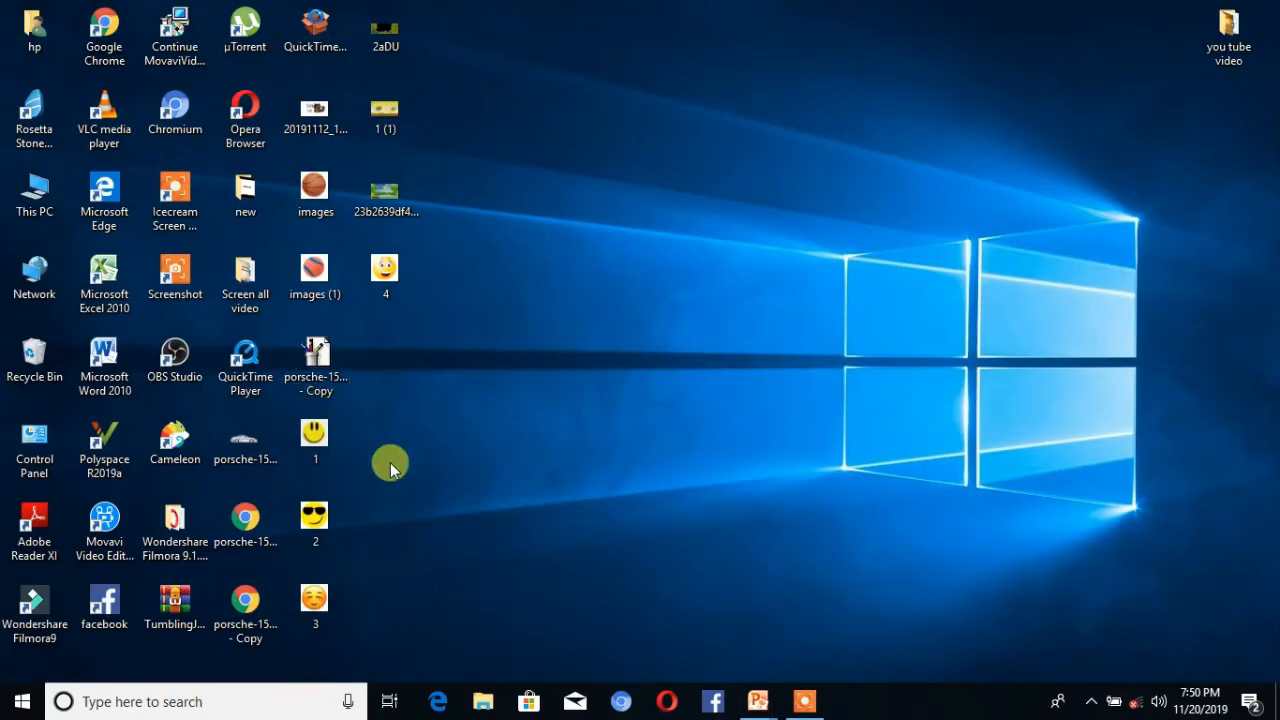
{"action": "left_click", "coordinate": [381, 204]}
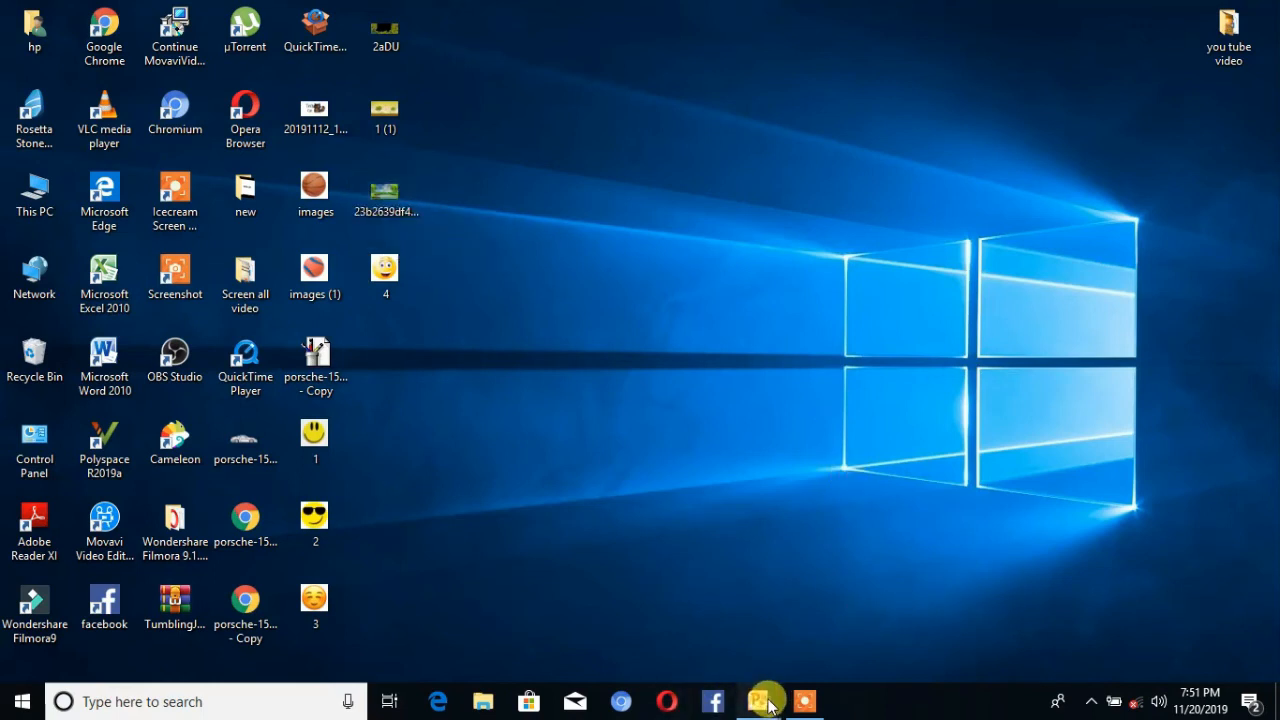
{"action": "mouse_move", "coordinate": [770, 705]}
{"action": "left_click", "coordinate": [840, 604]}
{"action": "left_click", "coordinate": [805, 395]}
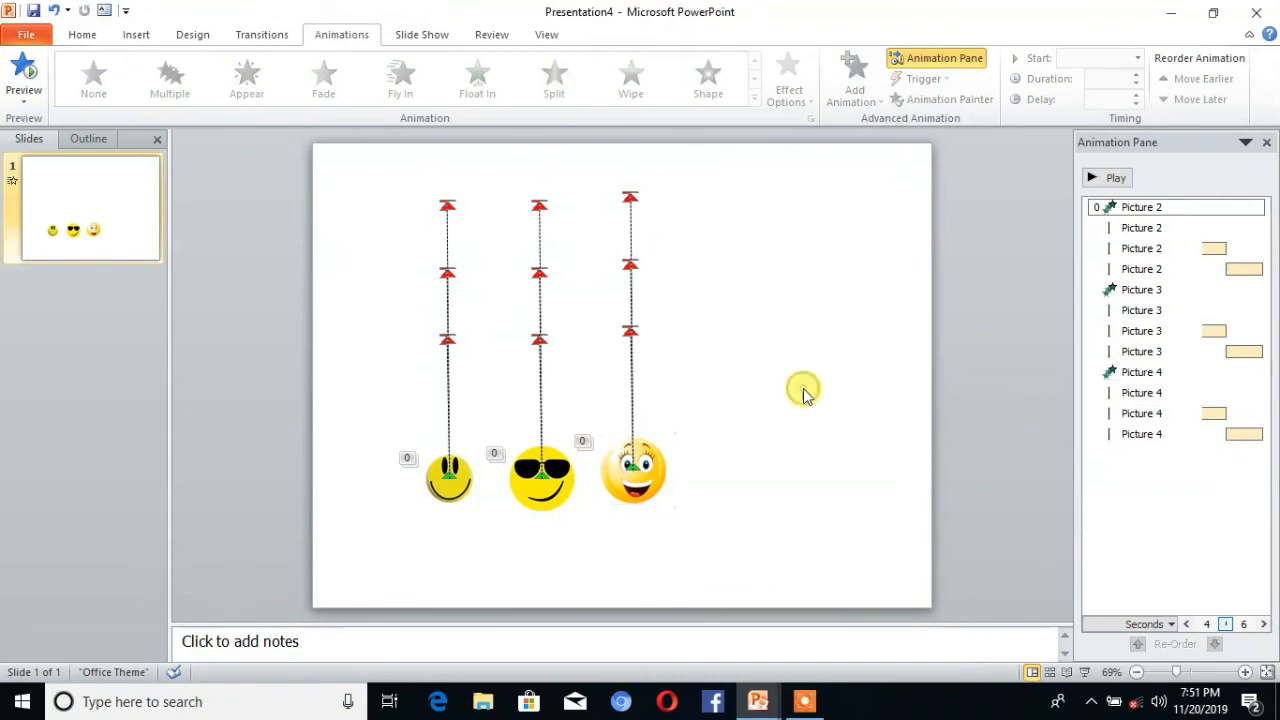
{"action": "key", "text": "ctrl+v"}
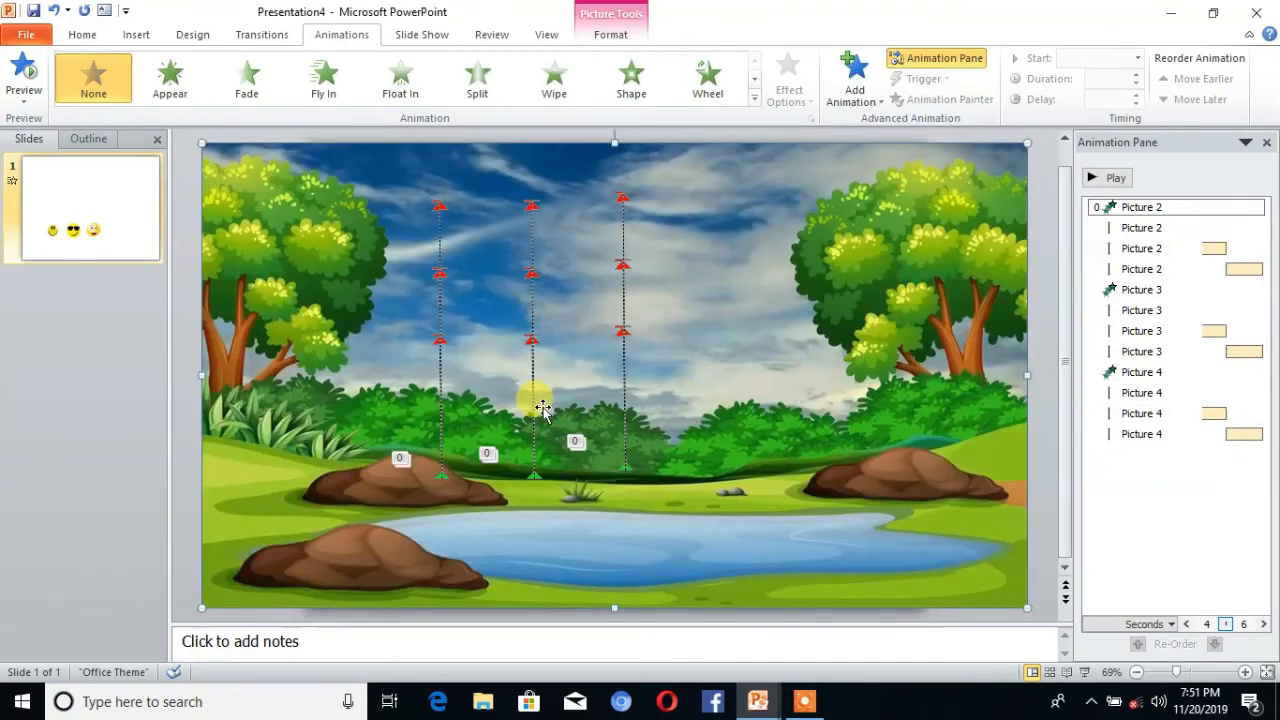
Resize the landscape picture to cover the whole slide, about 7.52" high by 10.11" wide, and send it behind the smileys
{"action": "left_click_drag", "start_coordinate": [201, 607], "coordinate": [540, 462]}
{"action": "left_click_drag", "start_coordinate": [783, 323], "coordinate": [626, 313]}
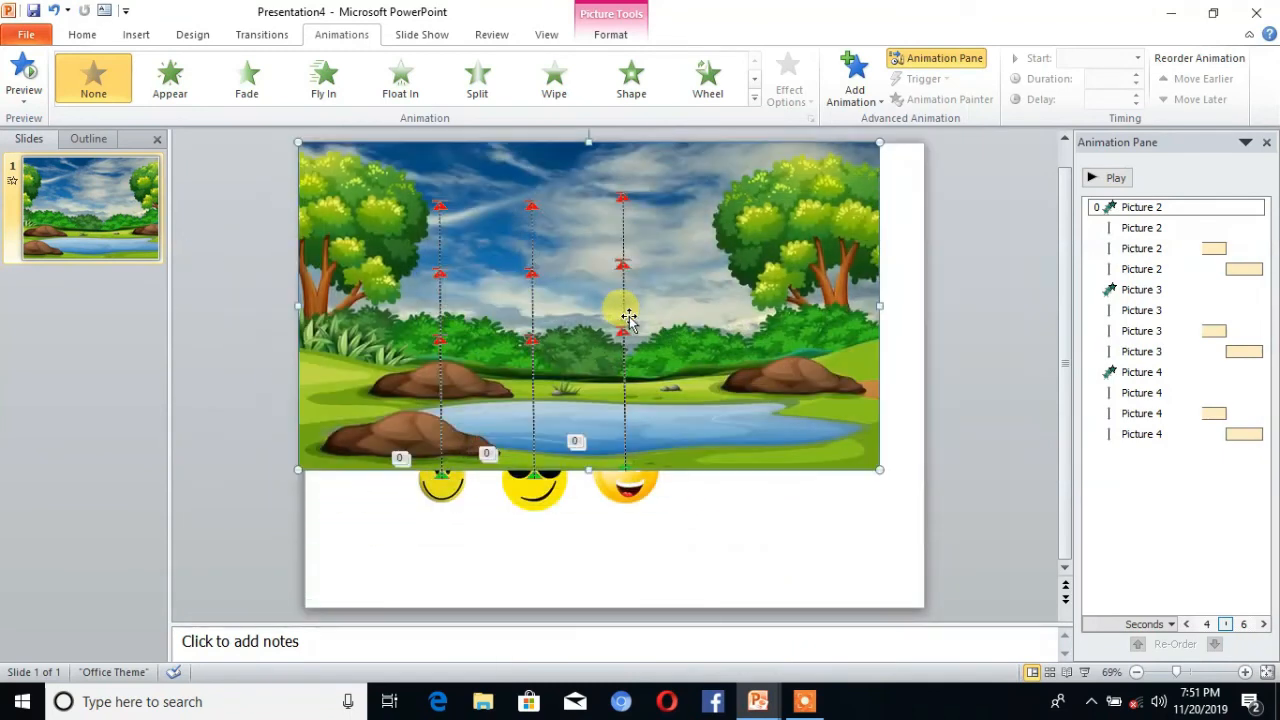
{"action": "left_click_drag", "start_coordinate": [587, 468], "coordinate": [578, 612]}
{"action": "left_click_drag", "start_coordinate": [880, 374], "coordinate": [923, 372]}
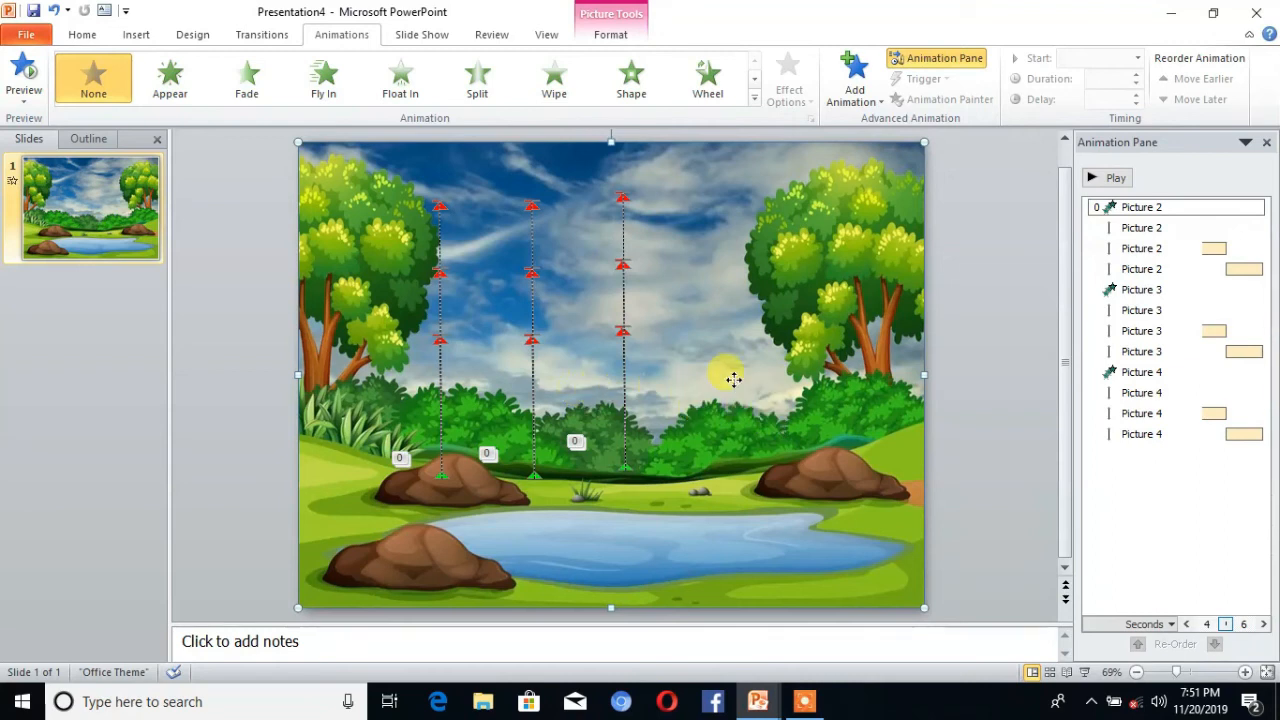
{"action": "right_click", "coordinate": [734, 379]}
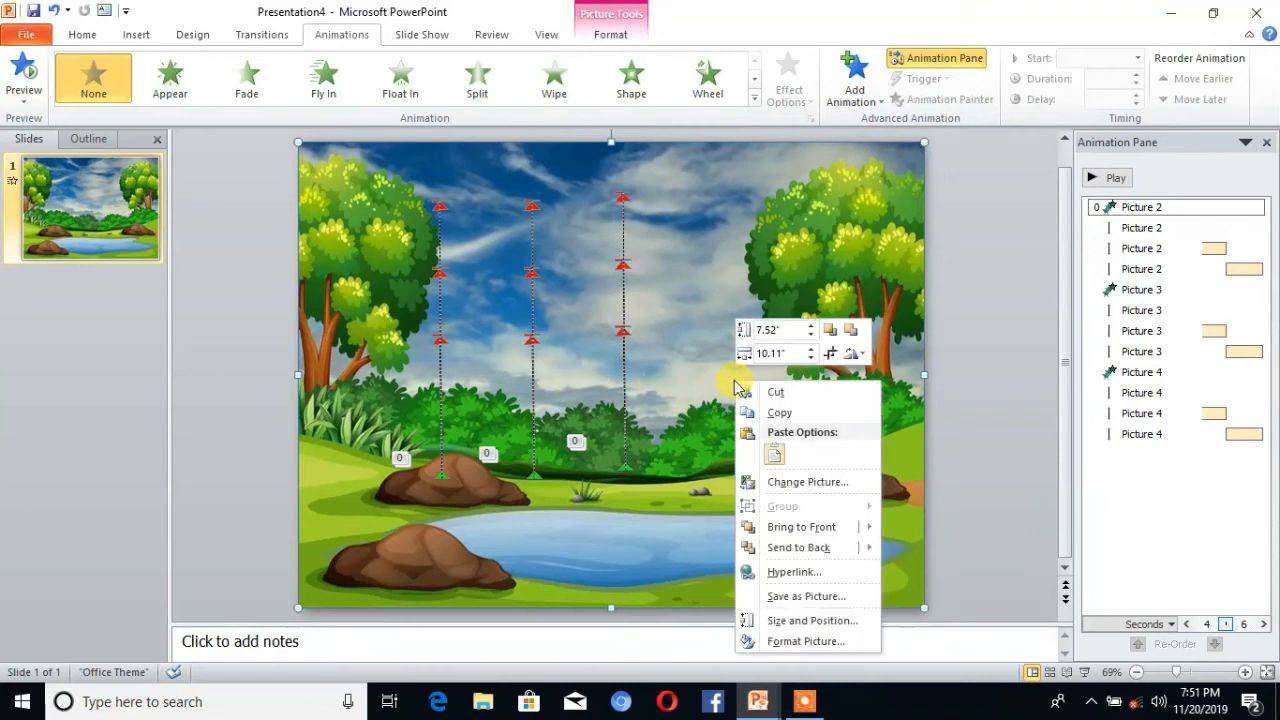
{"action": "left_click", "coordinate": [800, 557]}
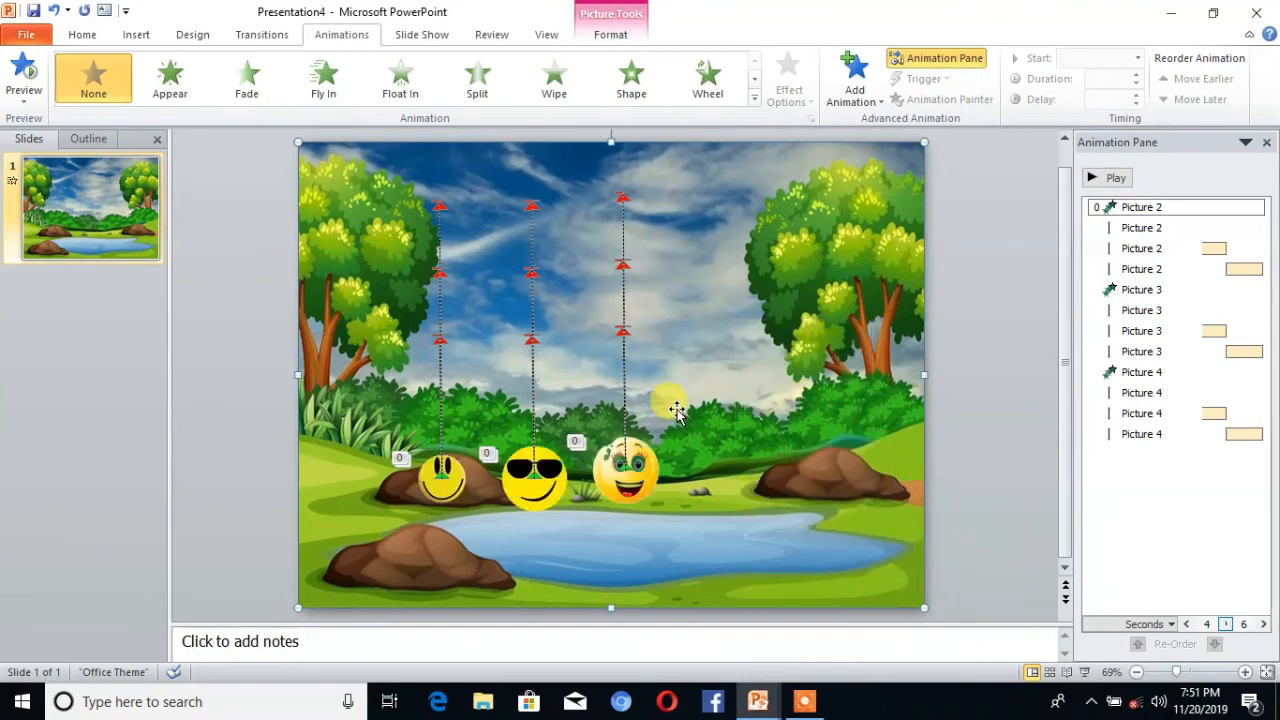
Spread the three smileys across the pond: laughing one near the right rock, sunglasses one at the front centre, first one near the left rocks
{"action": "left_click_drag", "start_coordinate": [620, 487], "coordinate": [788, 513]}
{"action": "left_click", "coordinate": [556, 500]}
{"action": "left_click_drag", "start_coordinate": [556, 500], "coordinate": [626, 573]}
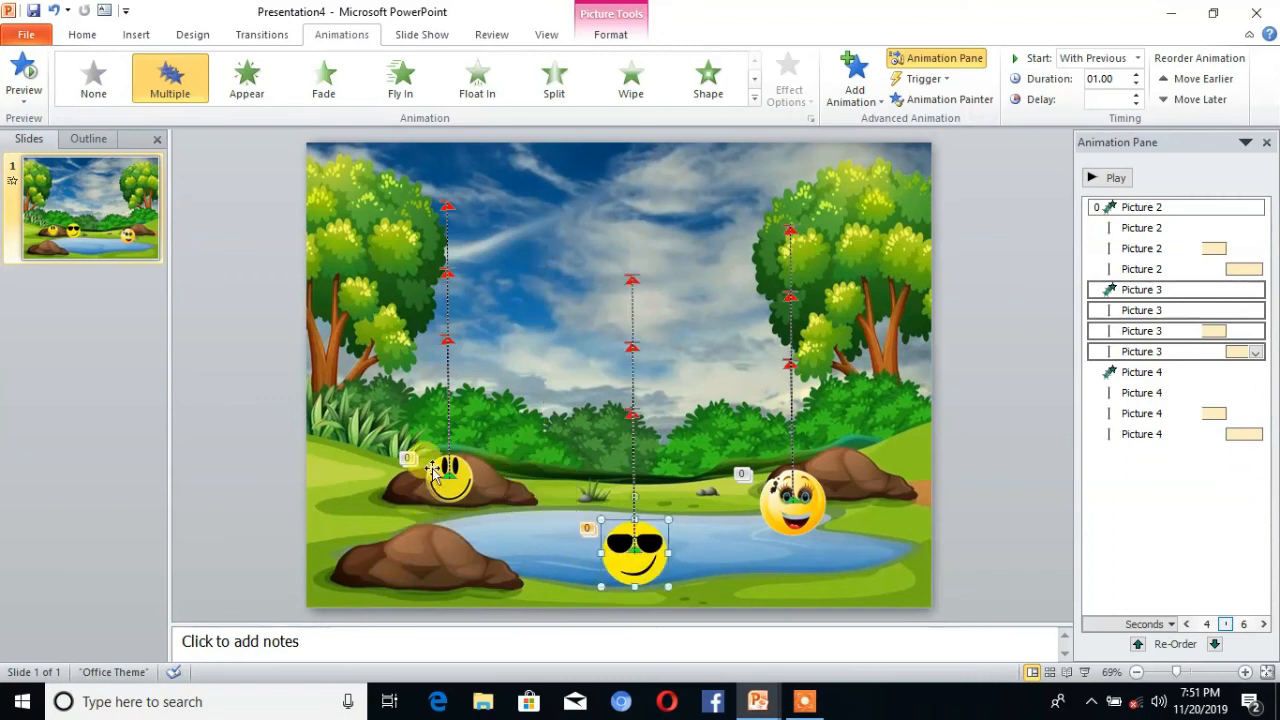
{"action": "left_click_drag", "start_coordinate": [468, 509], "coordinate": [480, 535]}
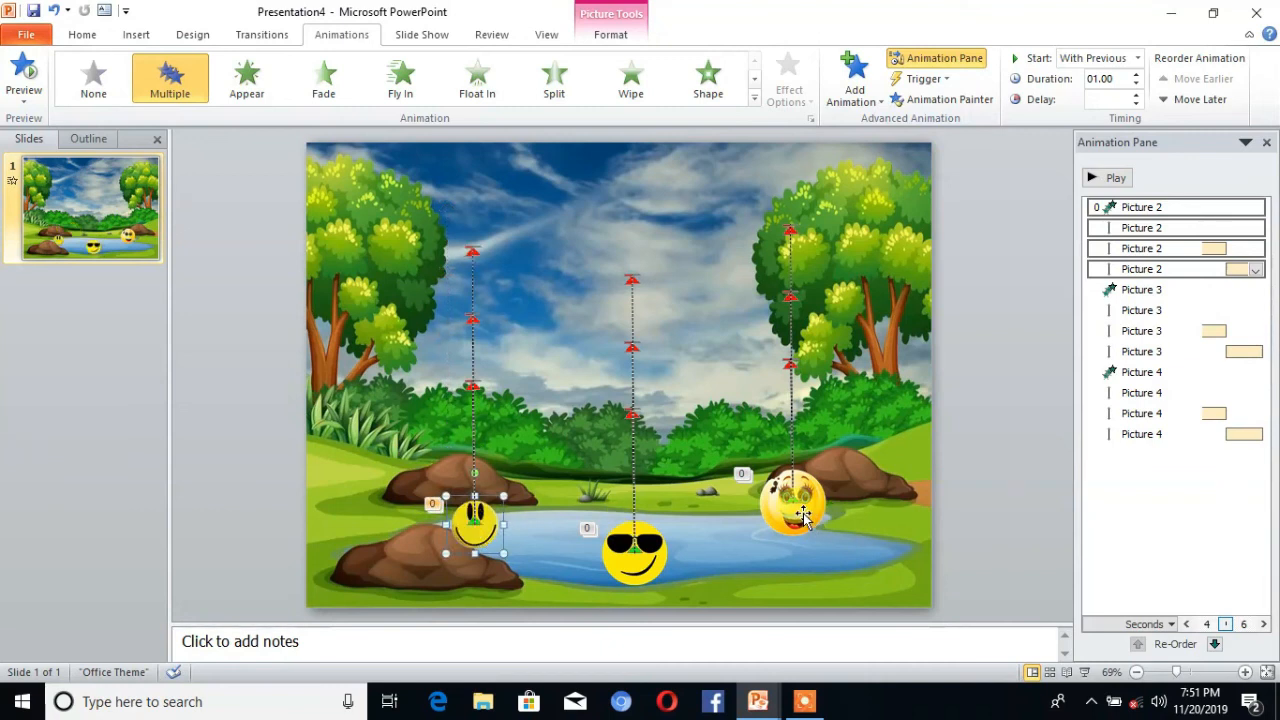
Duplicate the sunglasses smiley with its animations and place the copy at the slide's right edge, beside the laughing smiley
{"action": "left_click", "coordinate": [631, 577]}
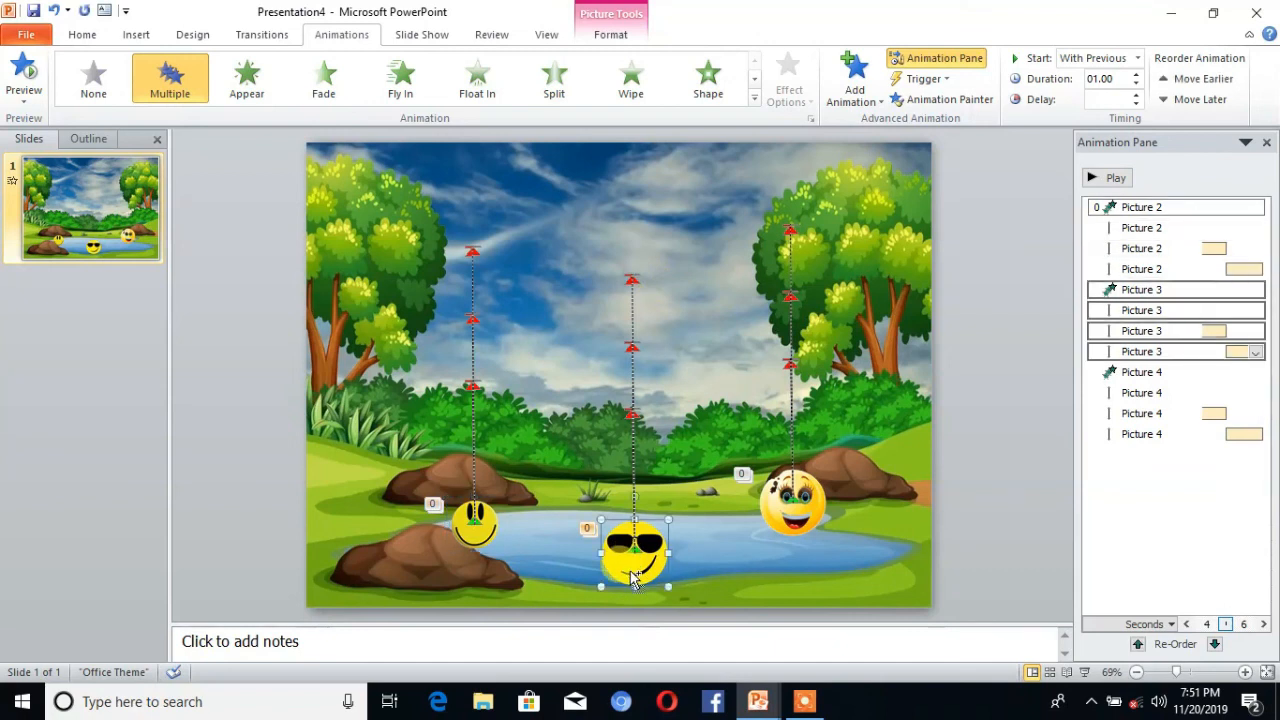
{"action": "key", "text": "ctrl+v"}
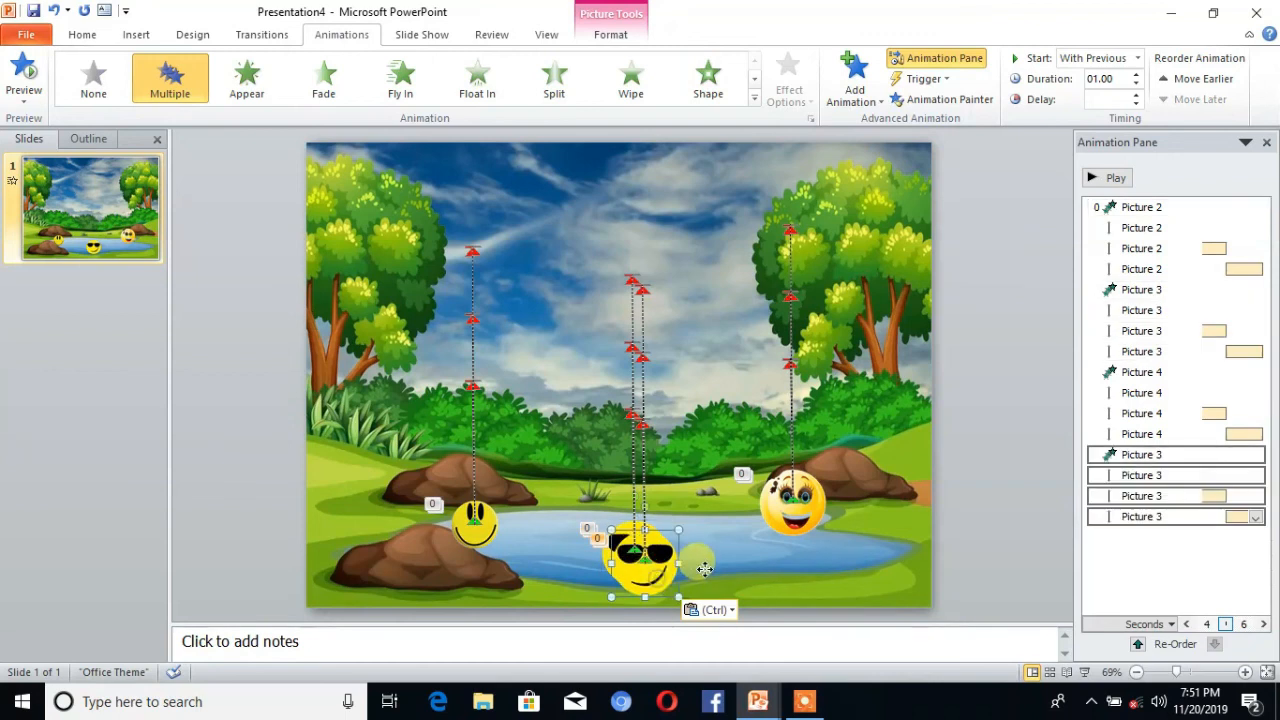
{"action": "left_click_drag", "start_coordinate": [735, 543], "coordinate": [732, 528]}
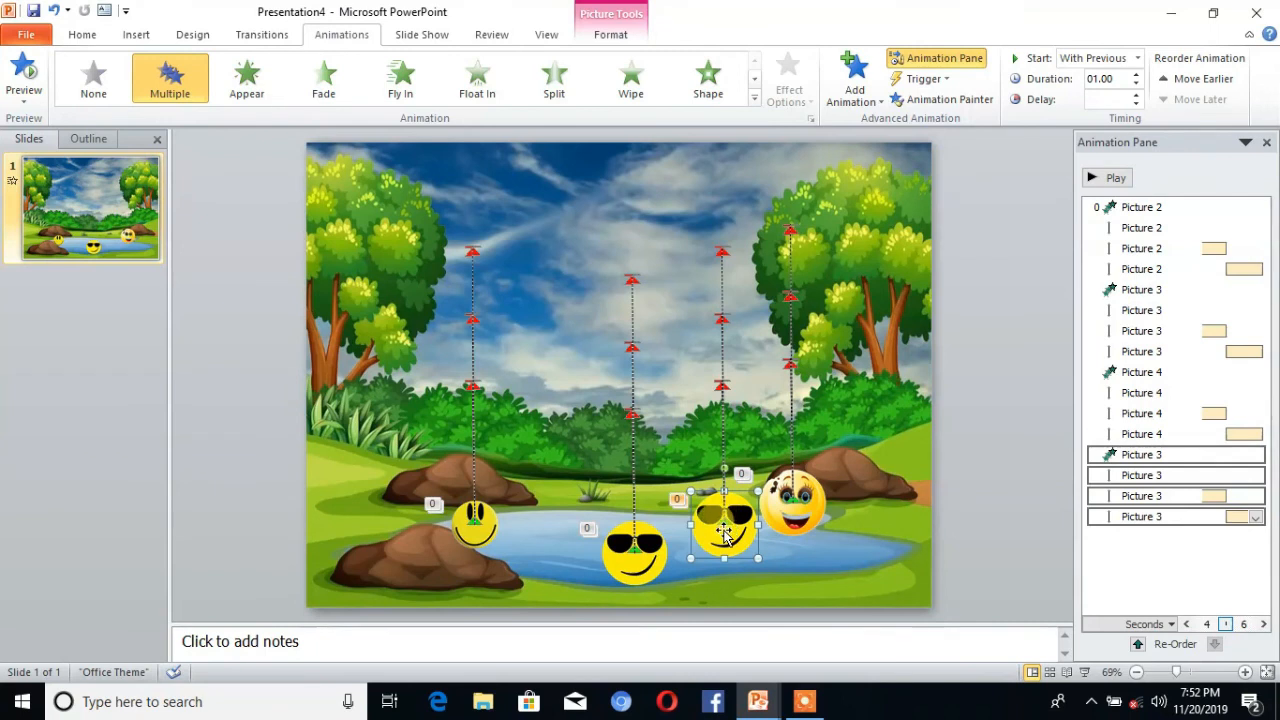
{"action": "left_click_drag", "start_coordinate": [700, 549], "coordinate": [874, 530]}
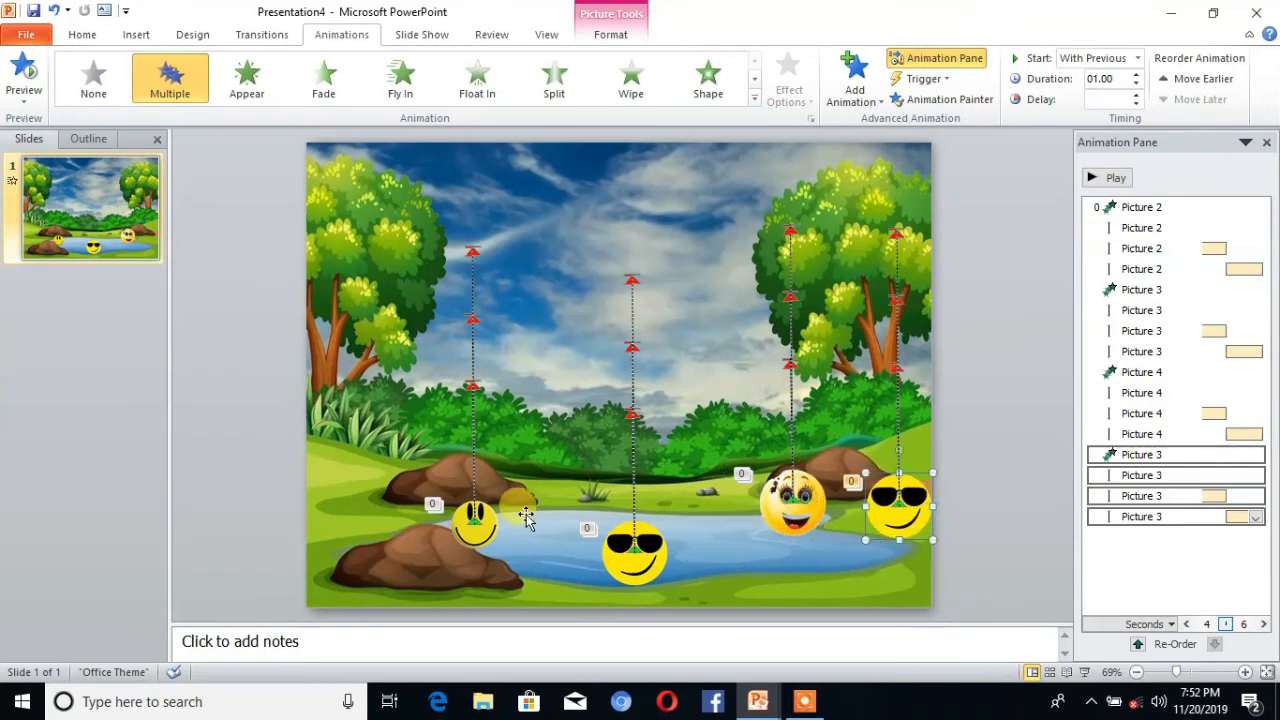
Paste another animated sunglasses smiley, and place one on the lower-left rock and the other at the pond's left end
{"action": "key", "text": "ctrl+v"}
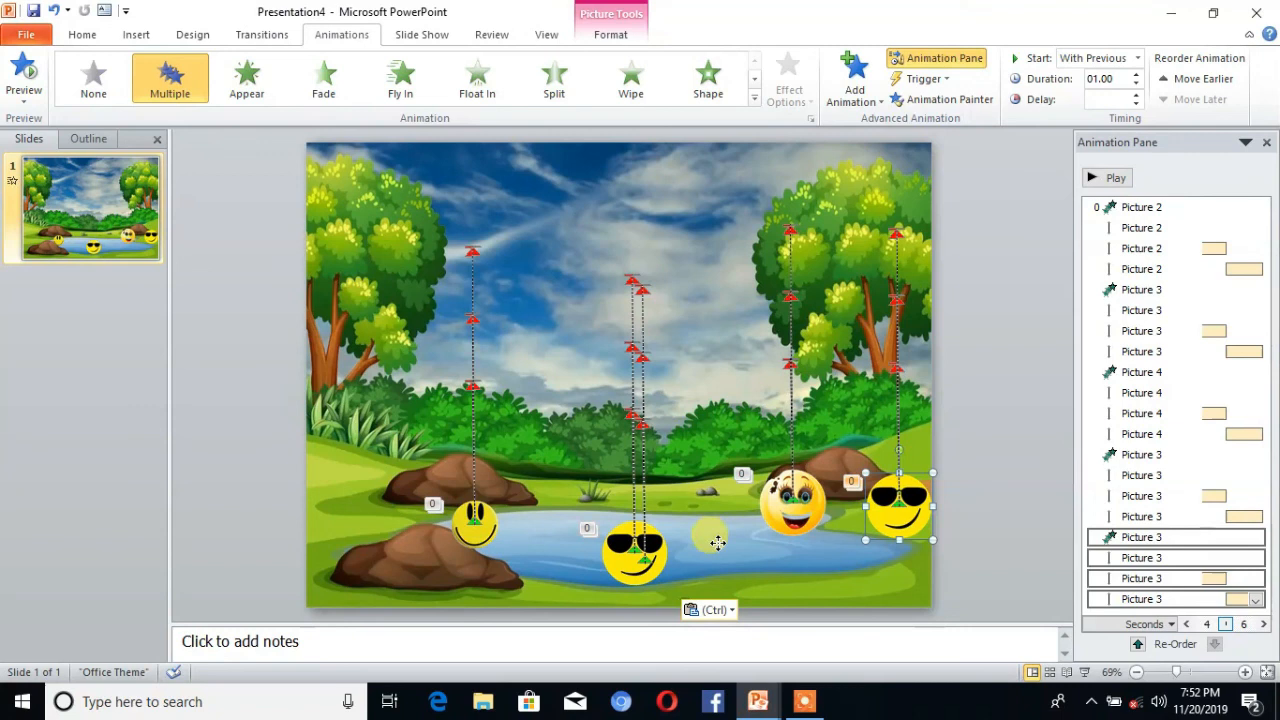
{"action": "left_click_drag", "start_coordinate": [645, 552], "coordinate": [381, 530]}
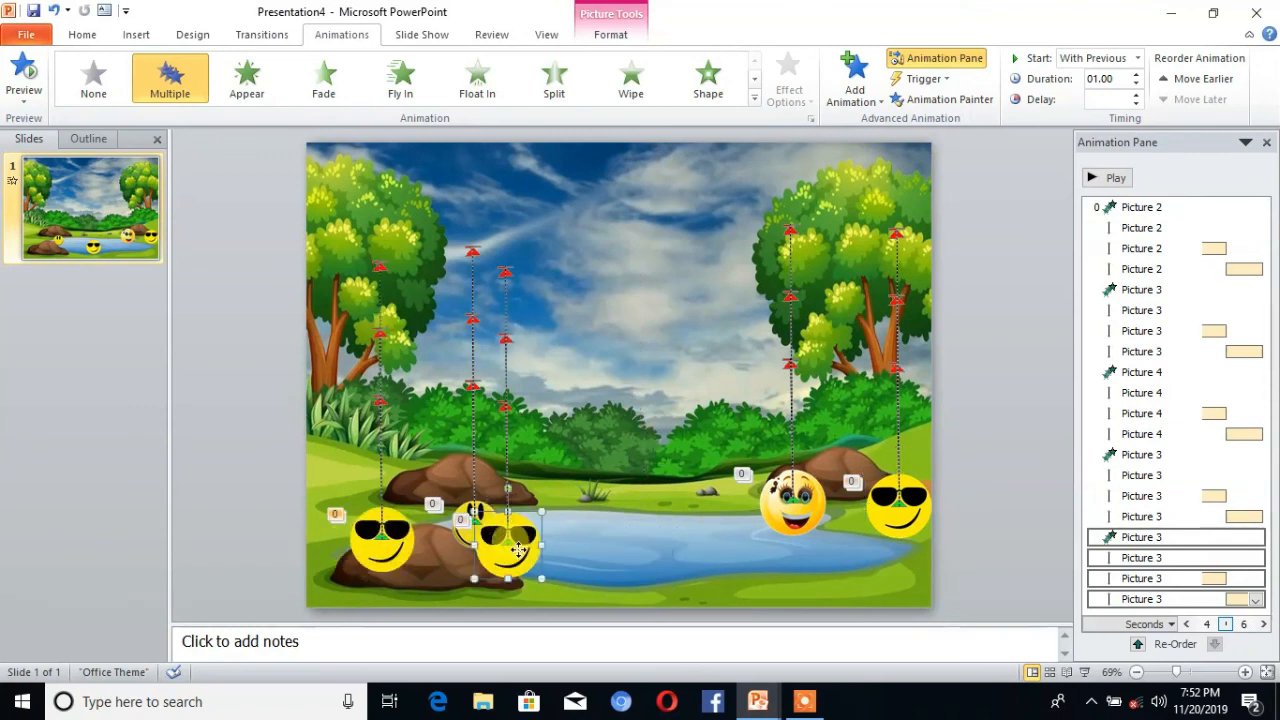
{"action": "double_click", "coordinate": [503, 553]}
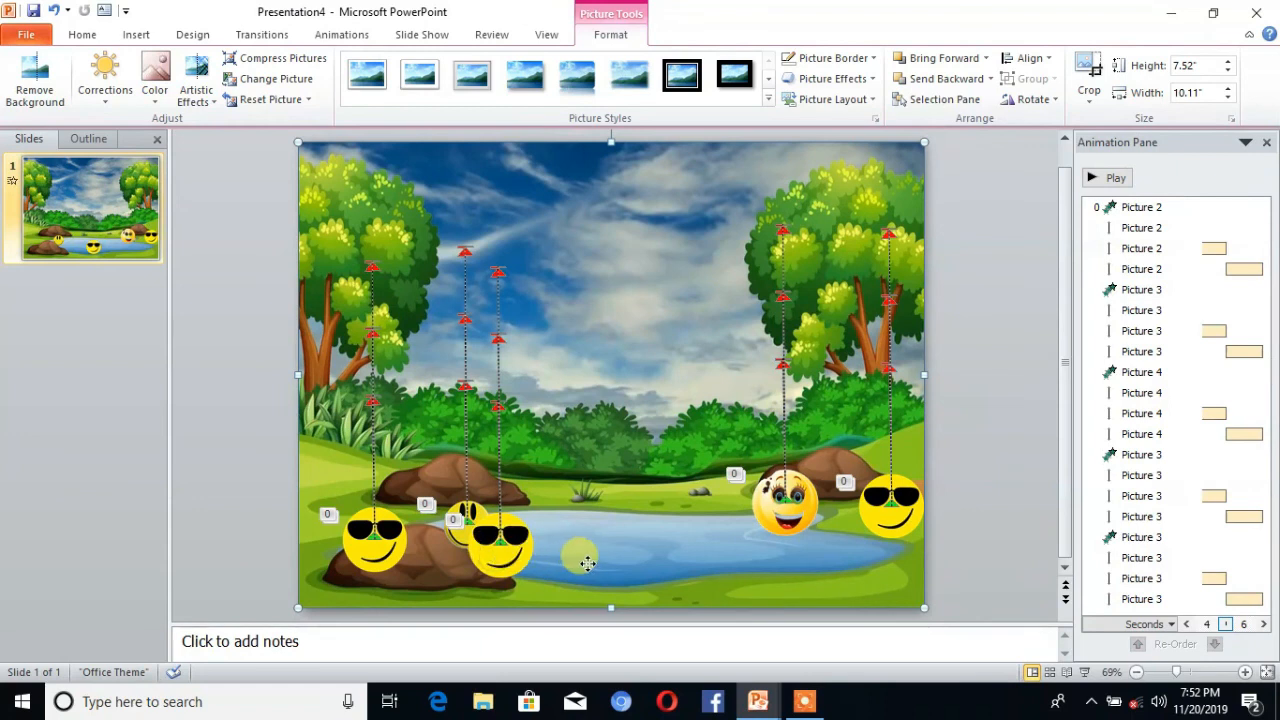